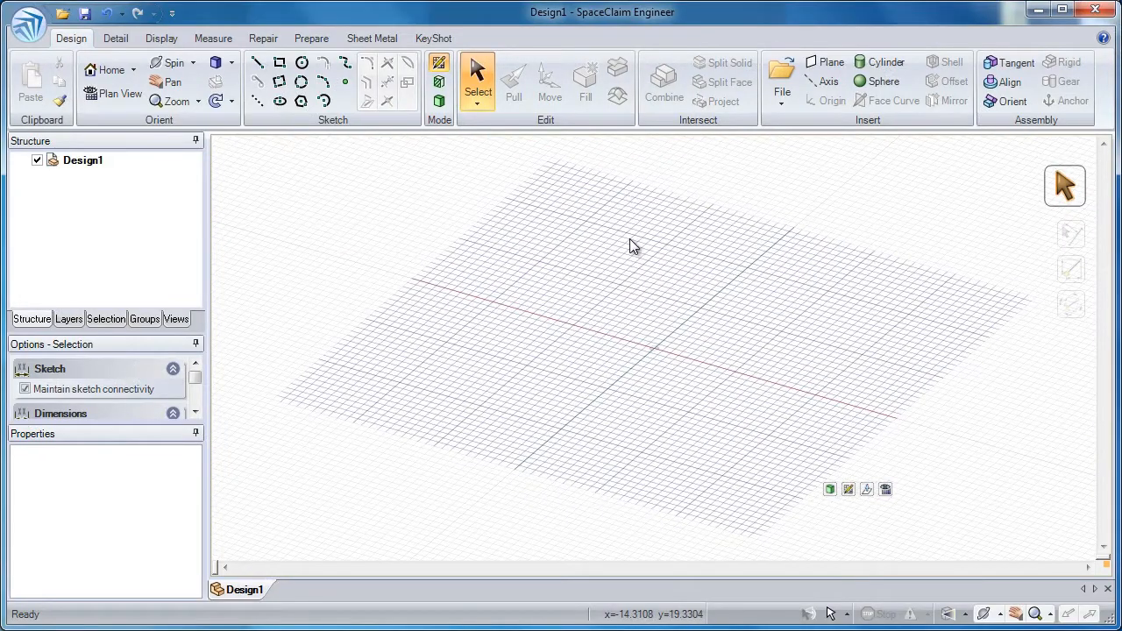
- In plan view, sketch a horizontal line about 10 mm long from the origin along the red axis
key(l)
key(v)
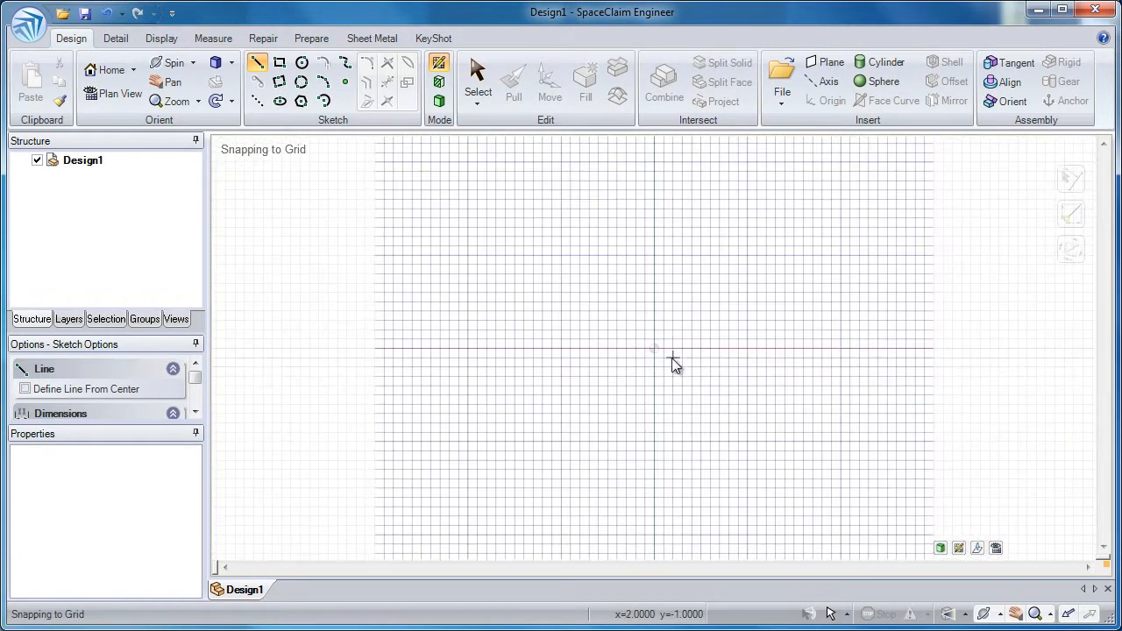
click(655, 349)
click(560, 350)
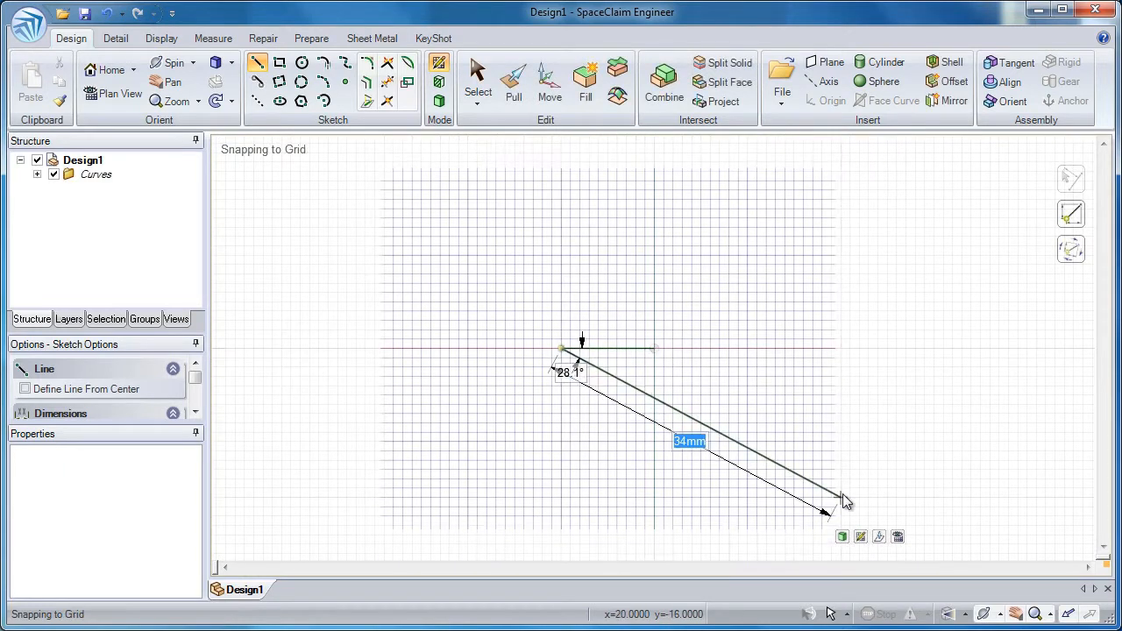
- Try pulling the sketched line into a surface and the surface into a solid block, and undo both pulls
right_drag(848, 534, 700, 368)
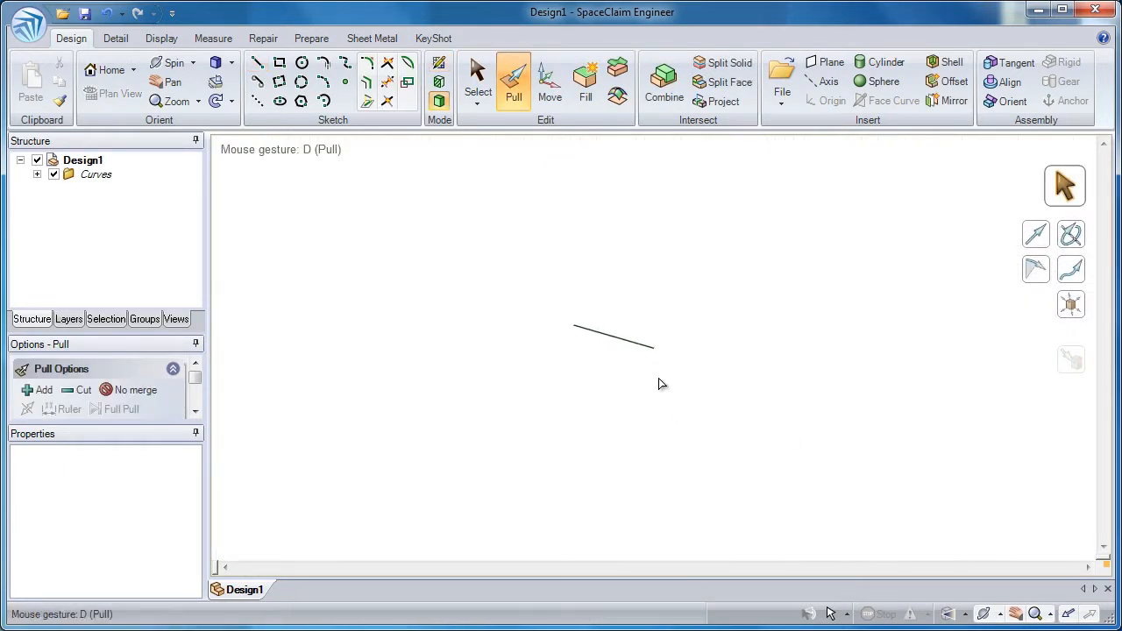
mouse_move(635, 348)
mouse_down()
mouse_move(640, 154)
mouse_move(641, 191)
mouse_move(706, 171)
mouse_move(746, 182)
mouse_up()
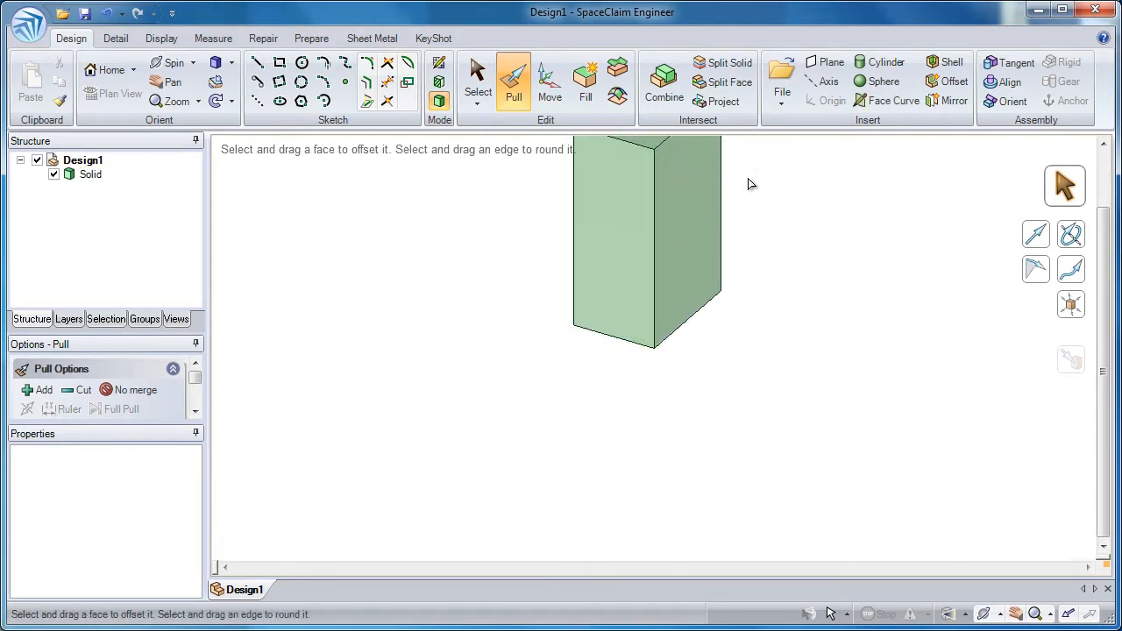
shift+middle_drag(733, 176, 731, 244)
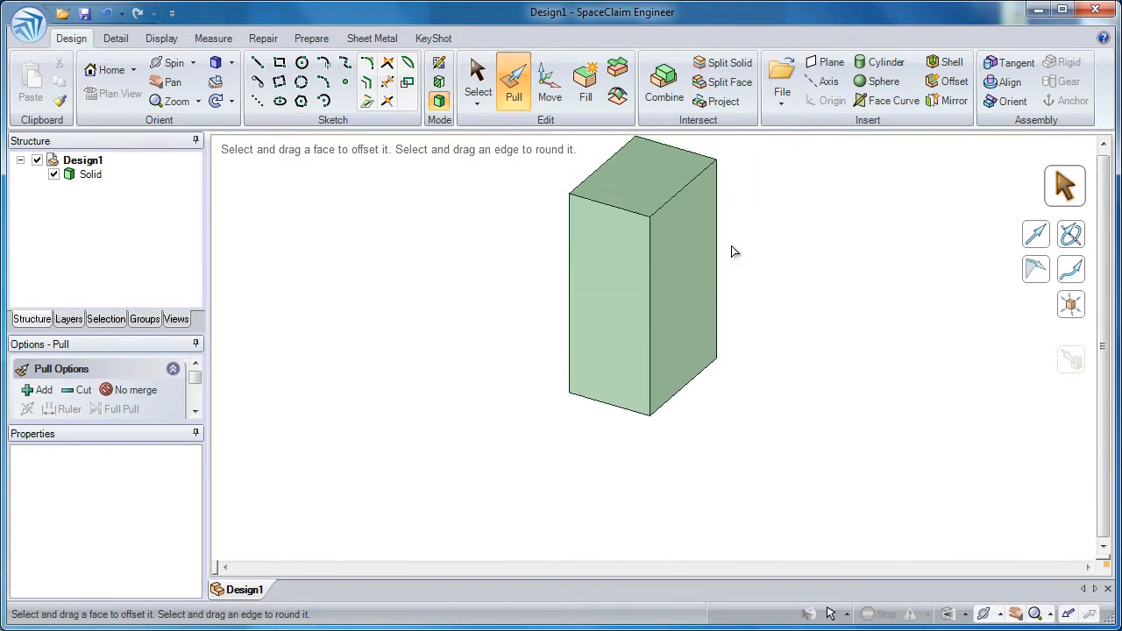
key(ctrl+z)
key(ctrl+z)
- Pull the sketched line upward into a tall surface and thicken that surface into a rectangular solid block
shift+middle_drag(662, 275, 653, 363)
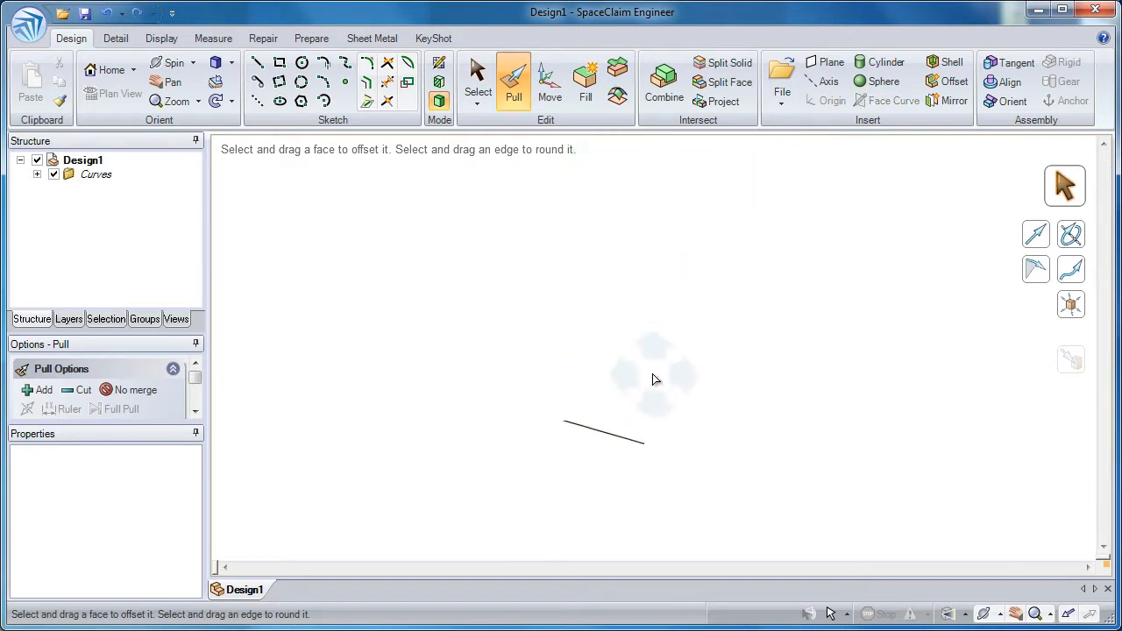
click(631, 445)
drag(629, 442, 637, 202)
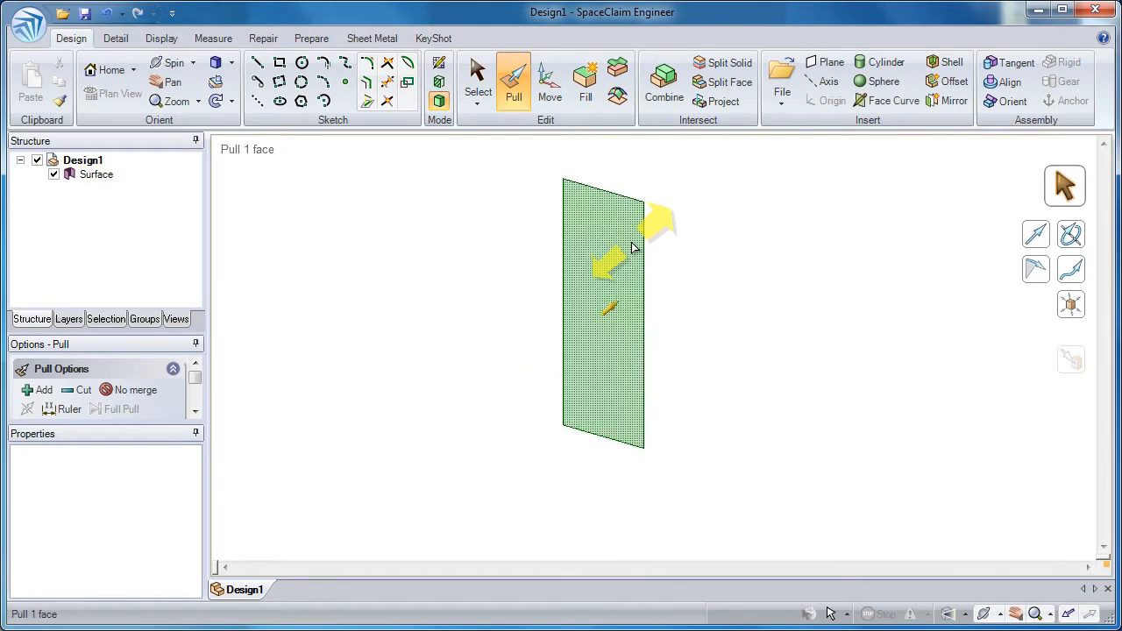
drag(634, 248, 699, 215)
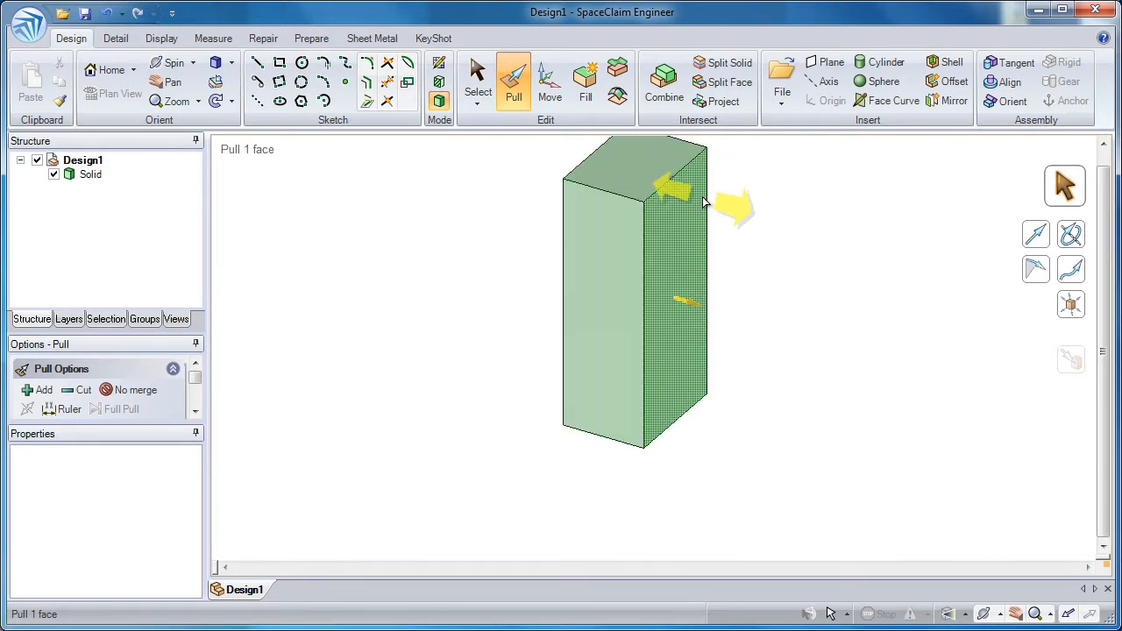
- Sketch a circle about 2 mm in diameter near the top of the block's wider side face and pull it outward into a cylinder
scroll(698, 237, up, 3)
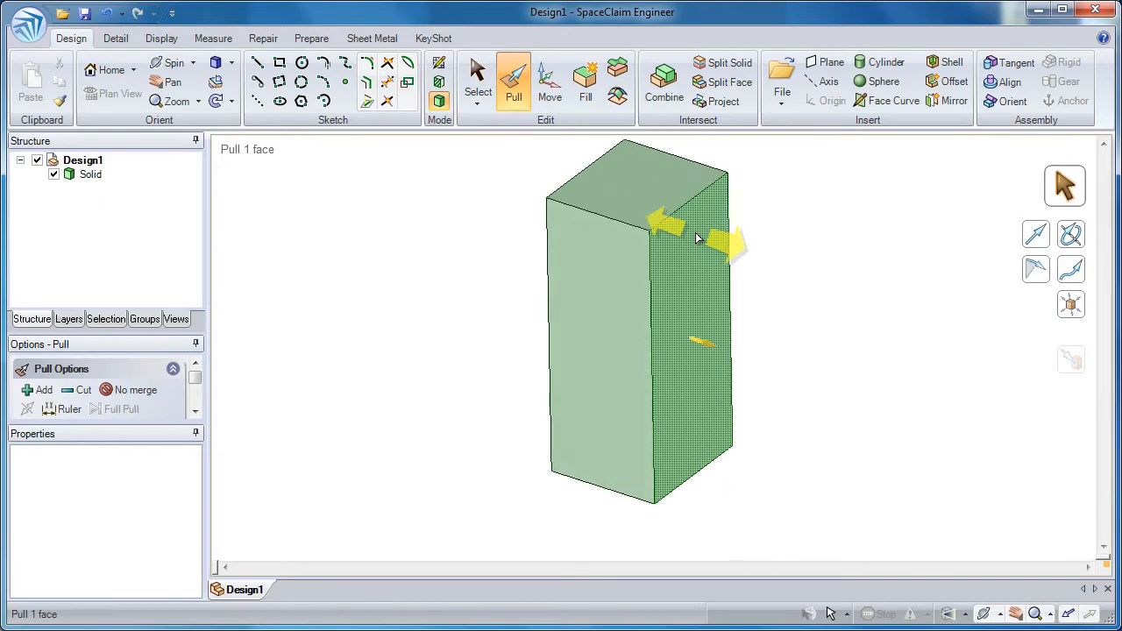
scroll(694, 251, up, 2)
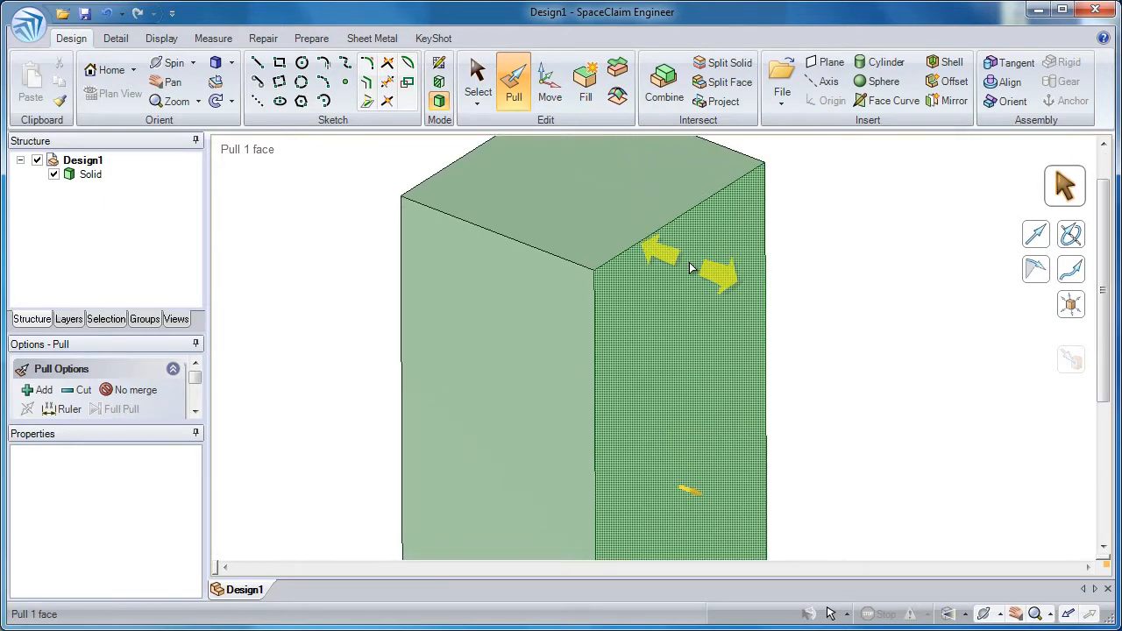
click(691, 267)
key(c)
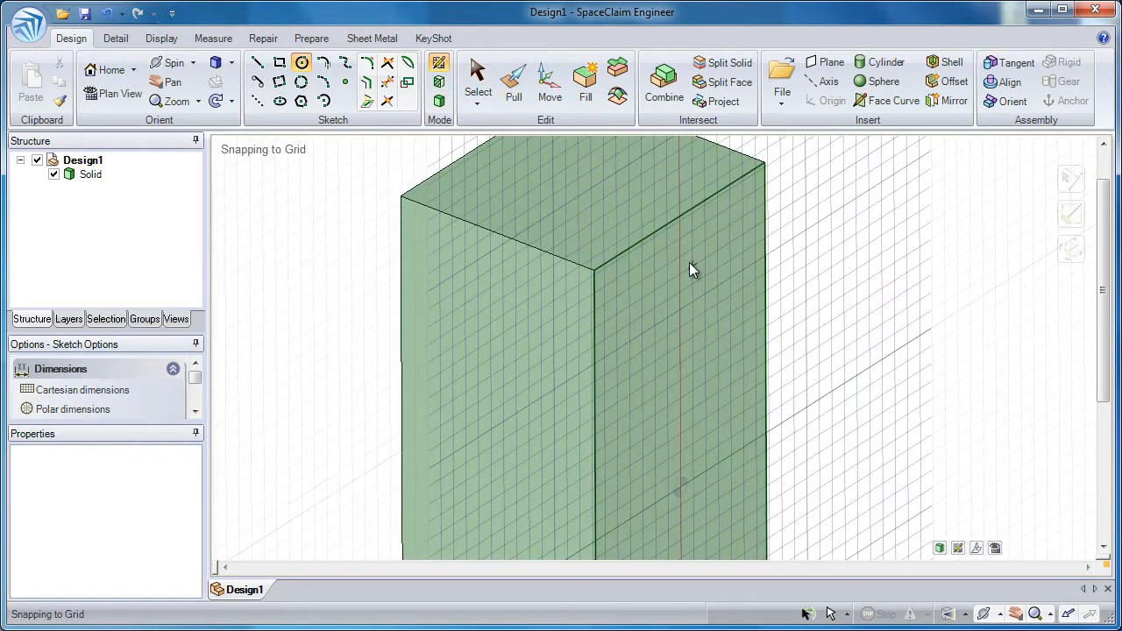
click(678, 272)
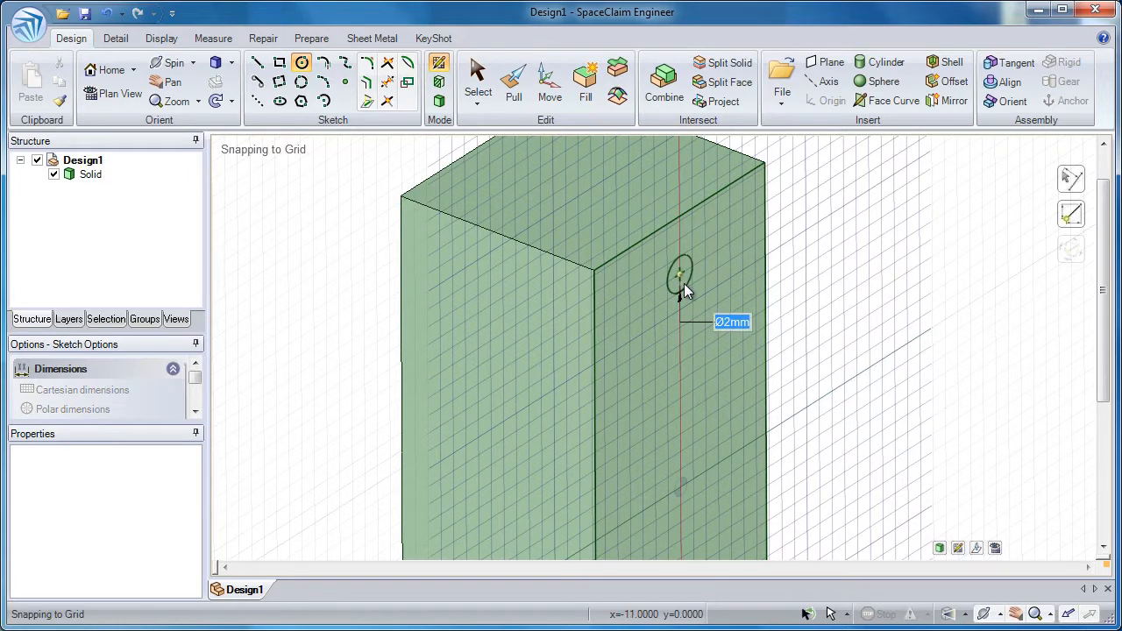
click(700, 285)
key(p)
drag(692, 281, 808, 347)
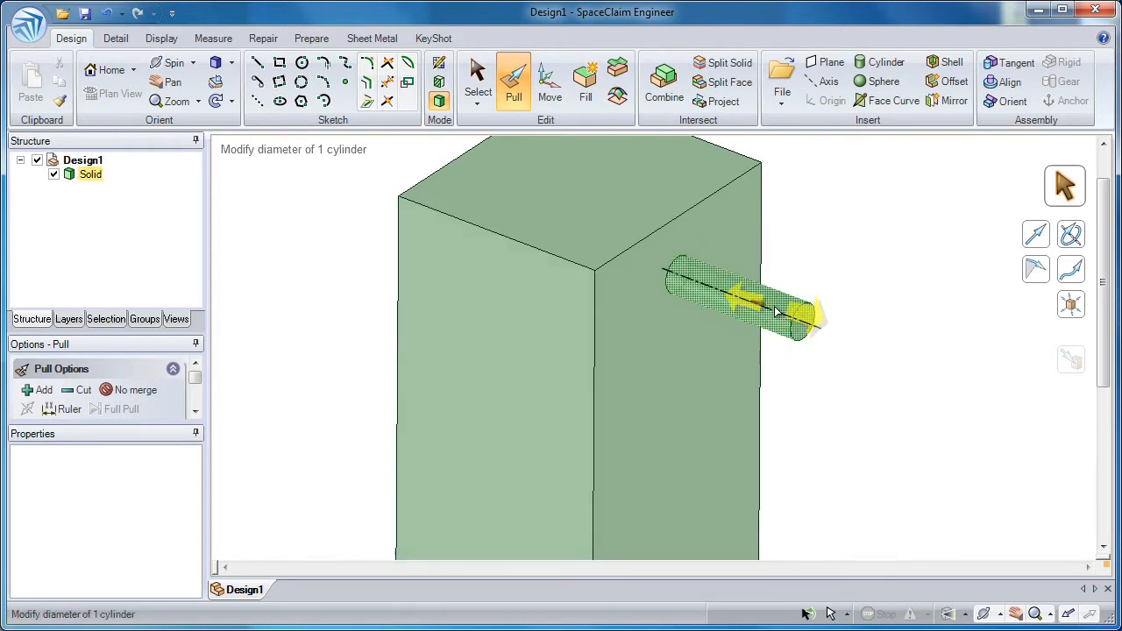
- Enlarge the cylindrical boss to a radius of about 1.55 mm and shorten it
drag(776, 311, 739, 301)
text(5)
key(Return)
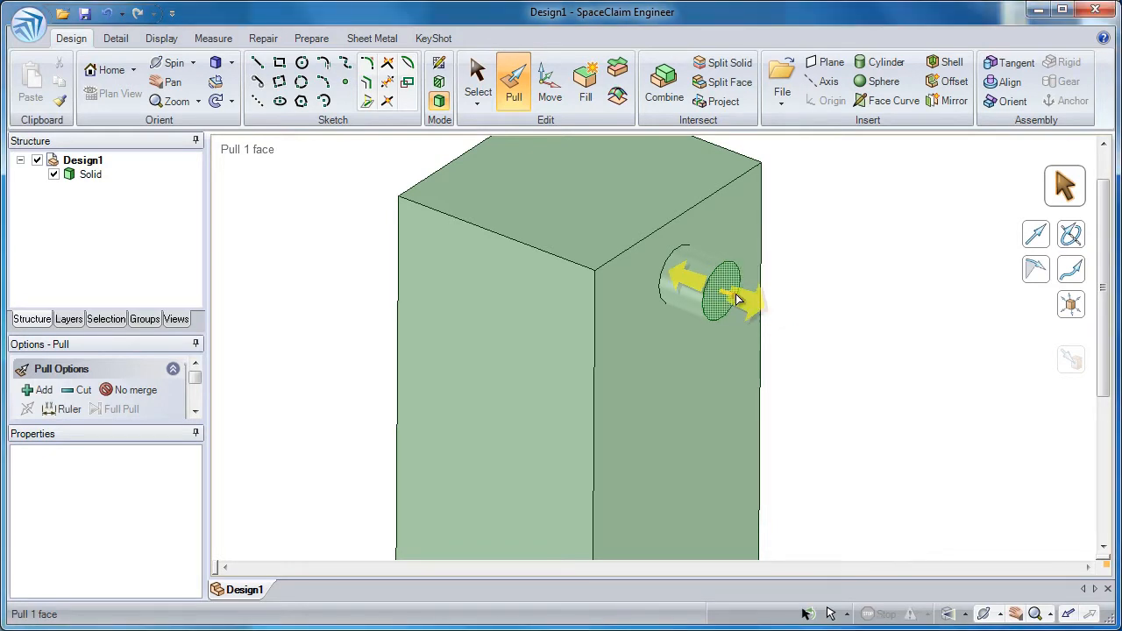
- Pull the boss's end face back through the block to cut a round hole
drag(725, 285, 402, 174)
click(679, 288)
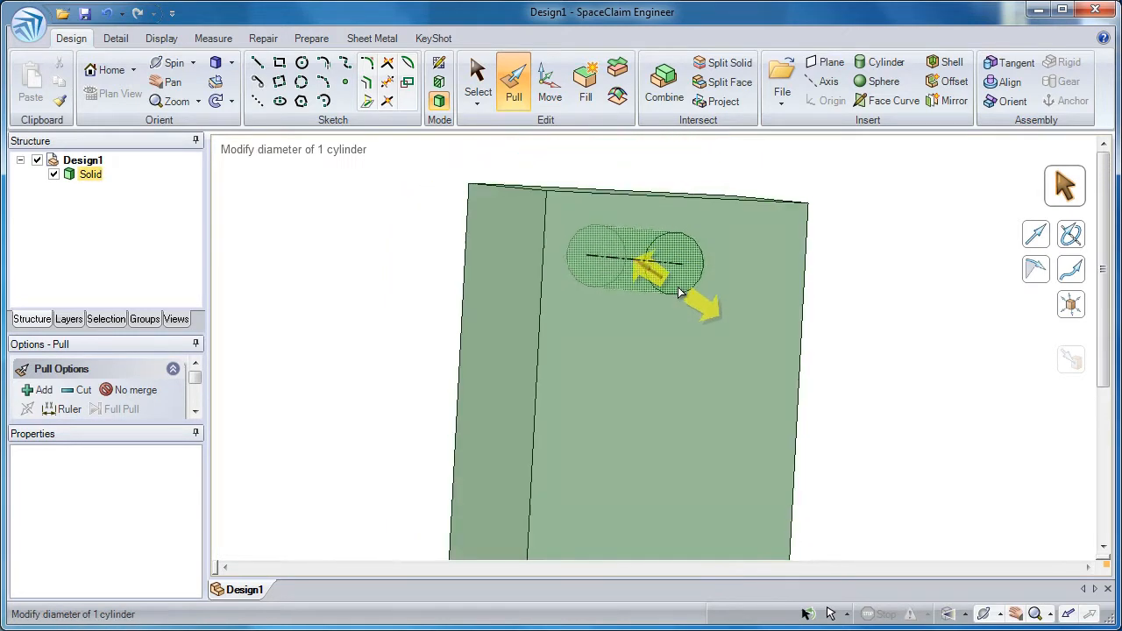
click(720, 282)
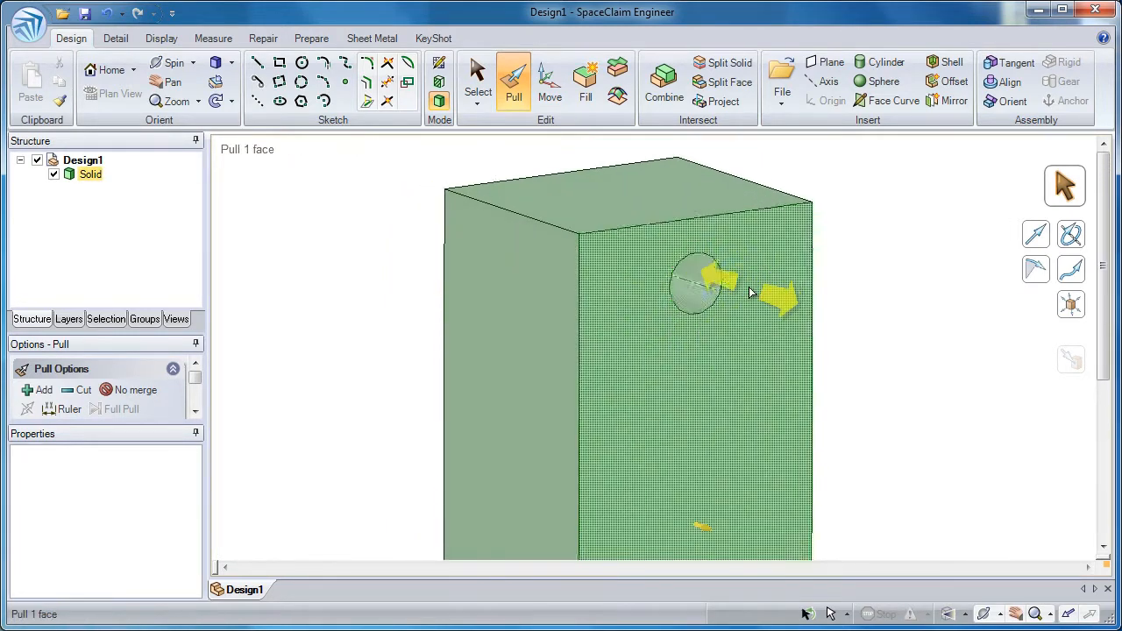
- Round the top edge above the hole with a radius of about 8.27 mm and convert the round into a chamfer
click(776, 241)
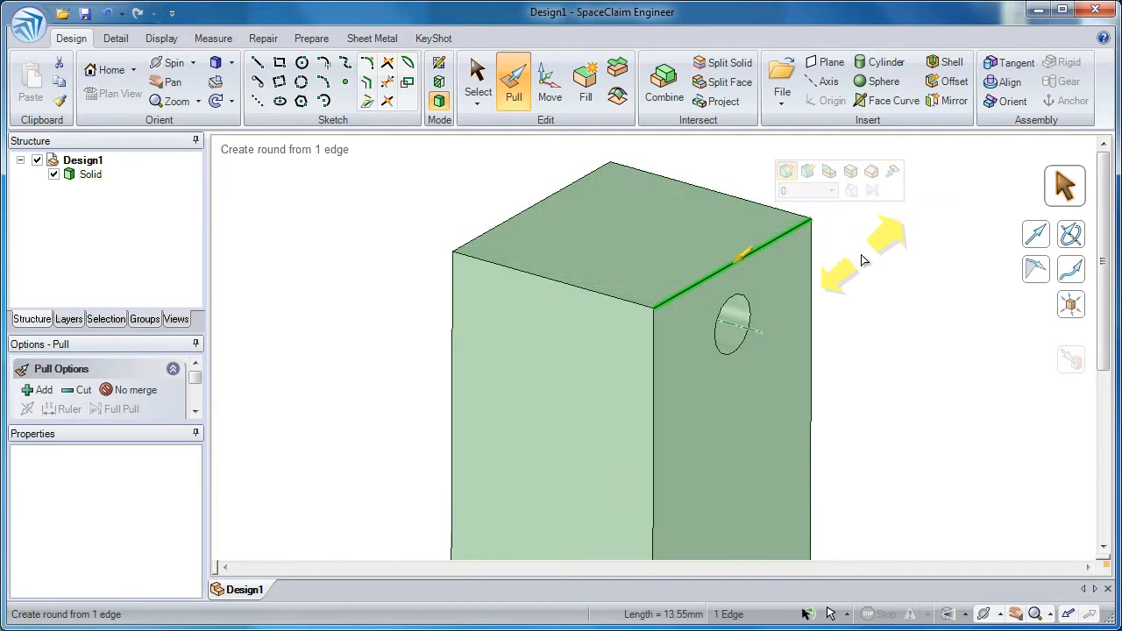
drag(880, 258, 583, 489)
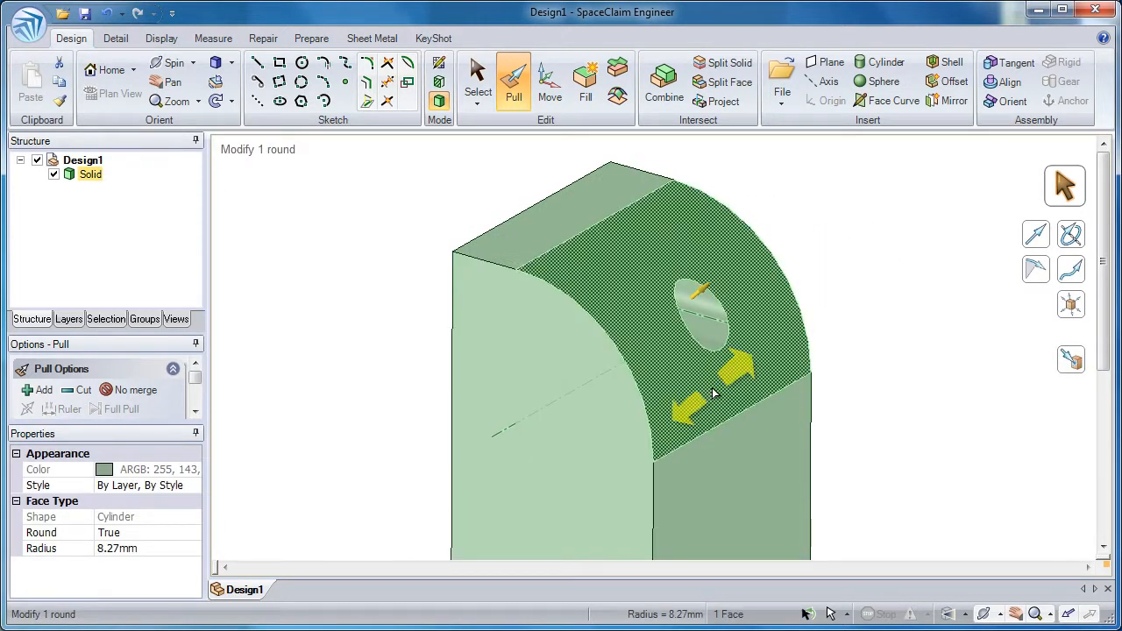
click(712, 387)
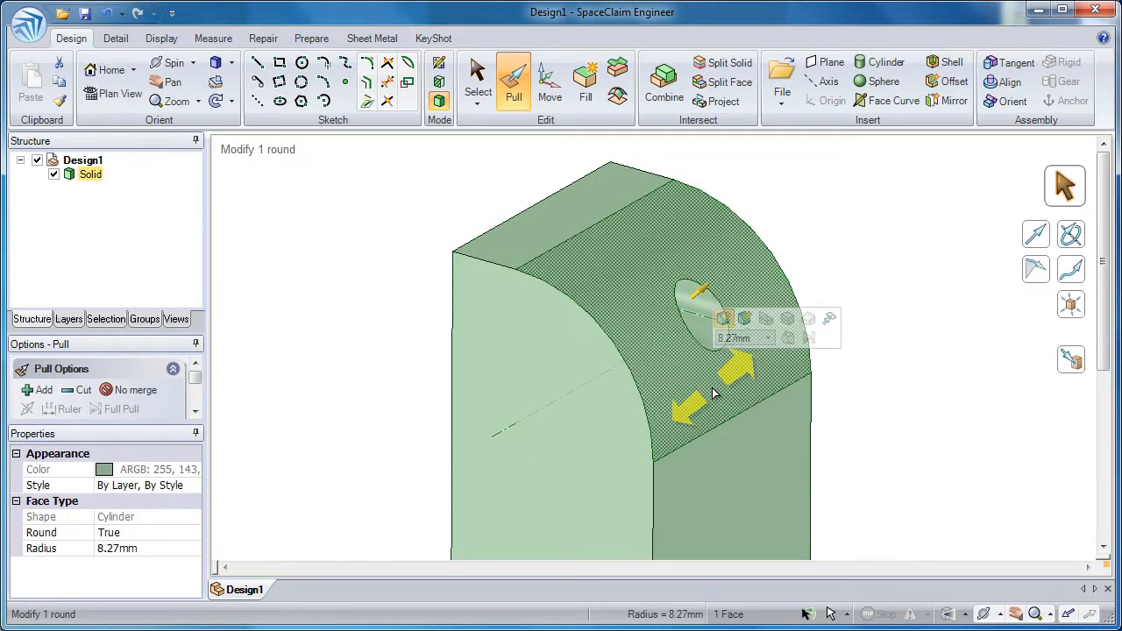
click(745, 319)
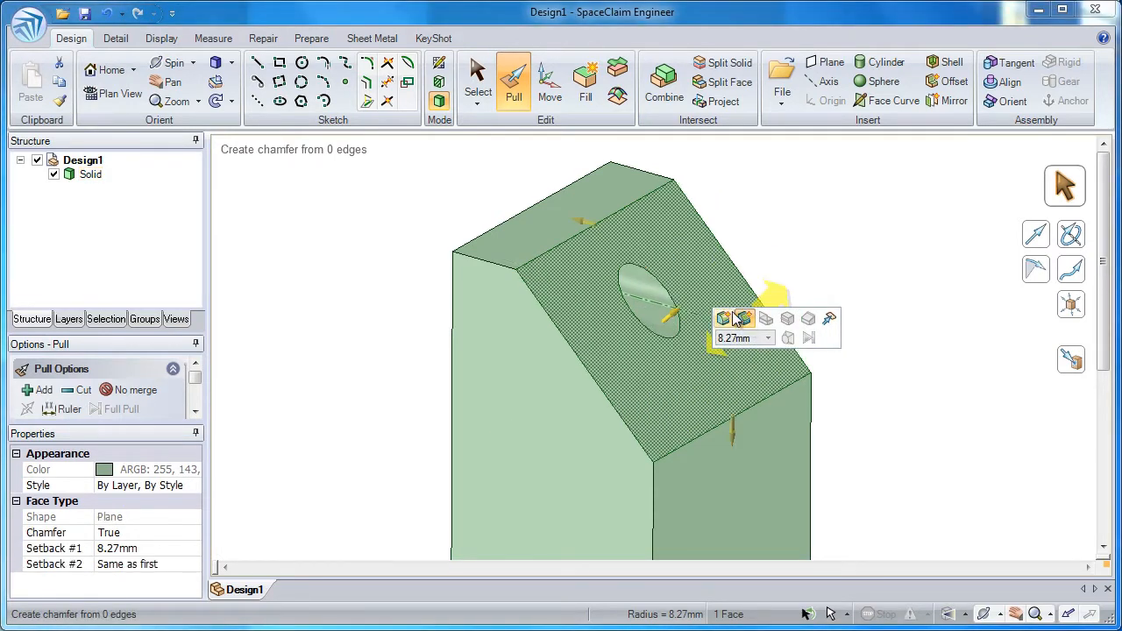
- Copy the hole's cylindrical face and paste it onto the block's adjacent narrower side face
click(648, 291)
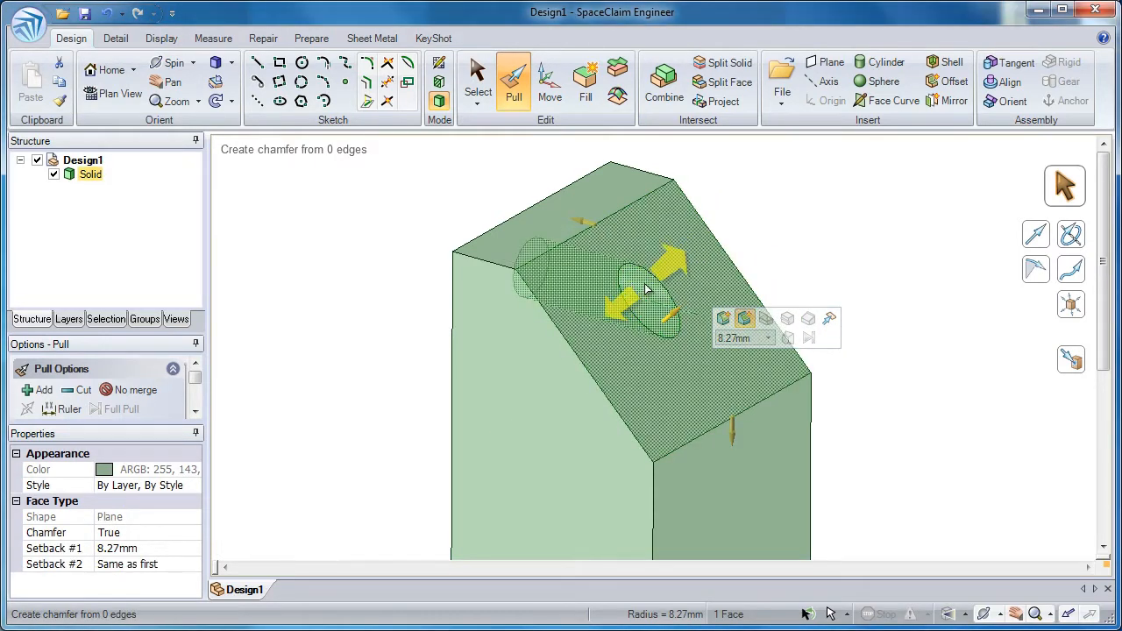
click(647, 289)
scroll(646, 290, down, 3)
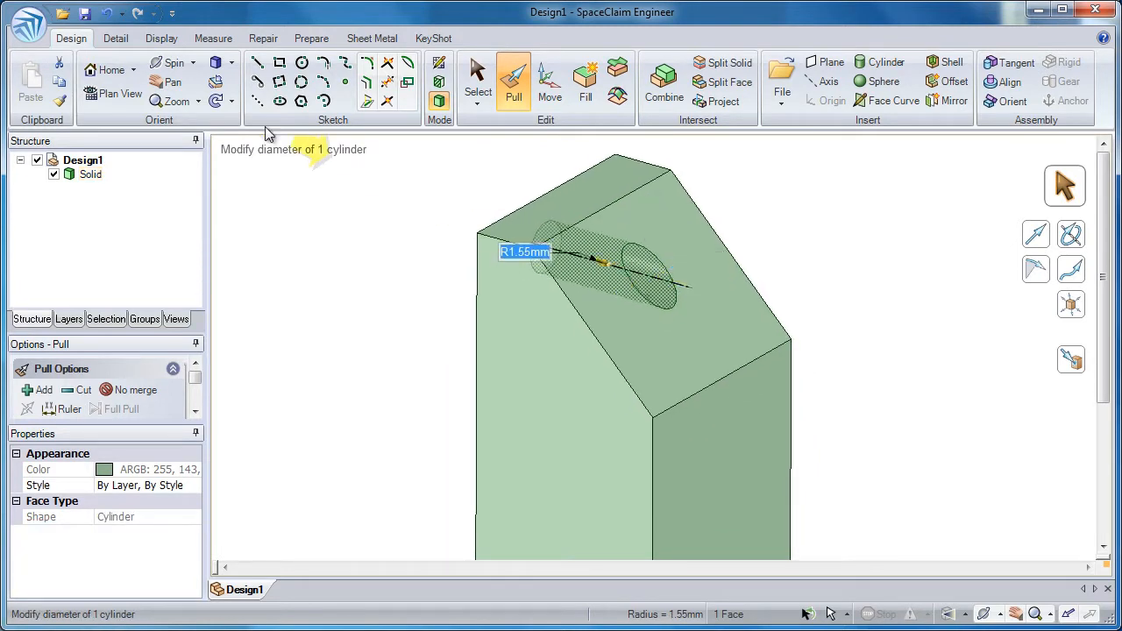
click(30, 26)
click(31, 27)
click(62, 91)
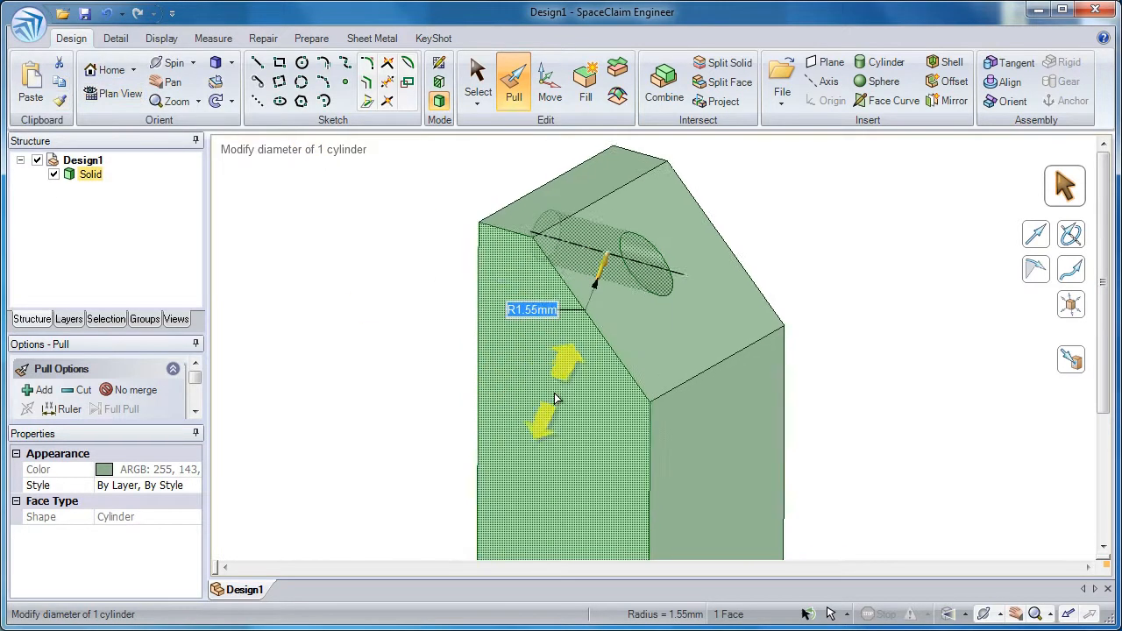
scroll(560, 449, down, 2)
click(564, 457)
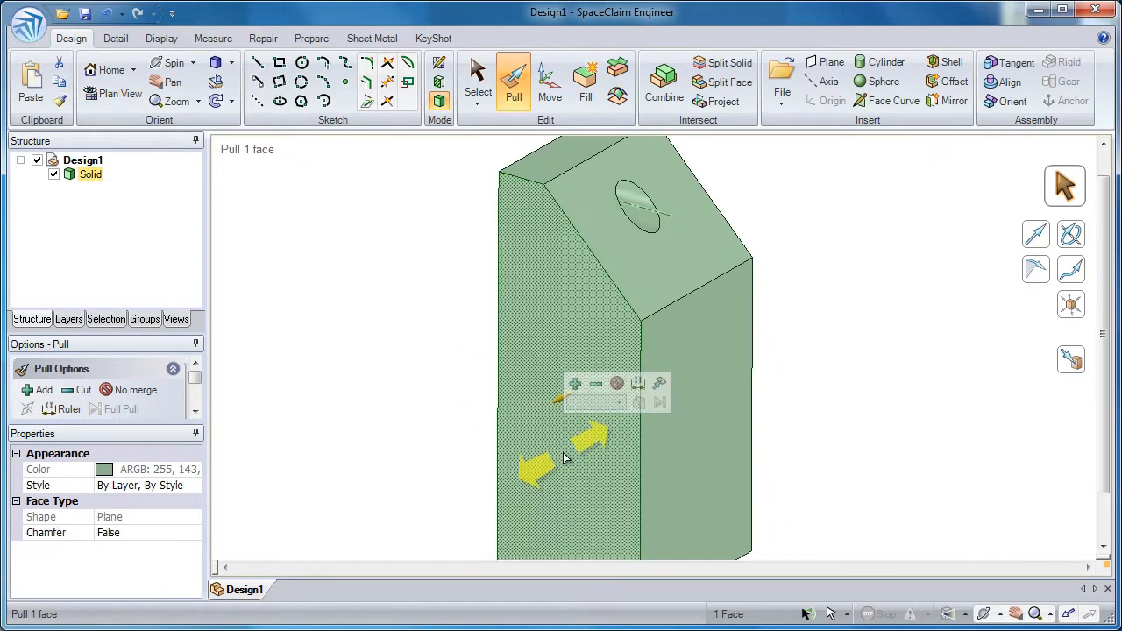
click(34, 88)
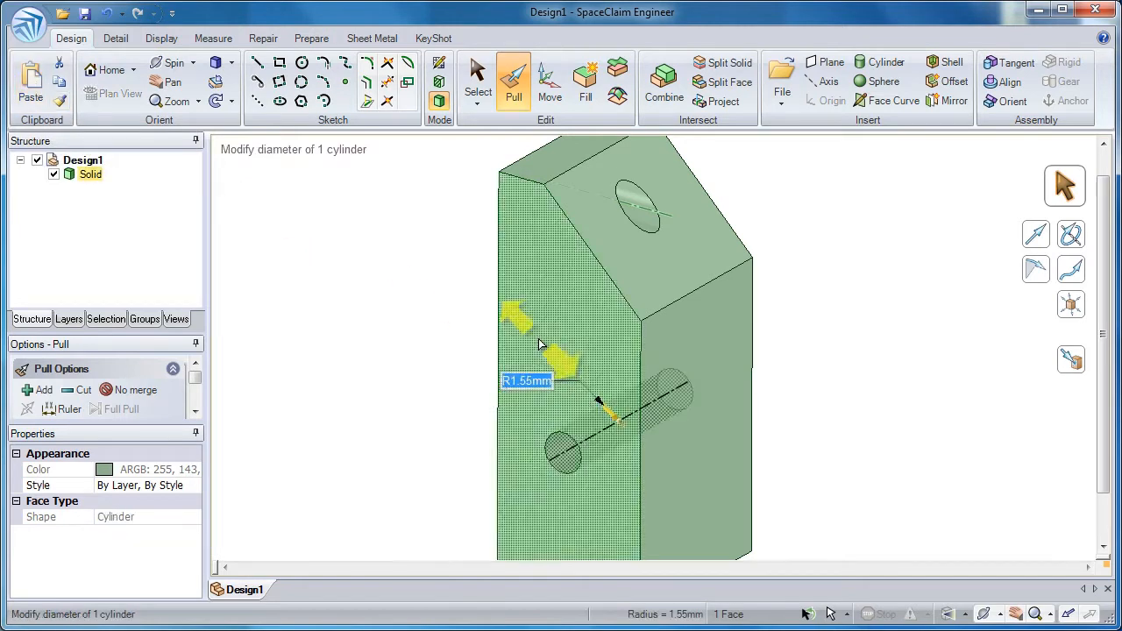
scroll(689, 421, down, 3)
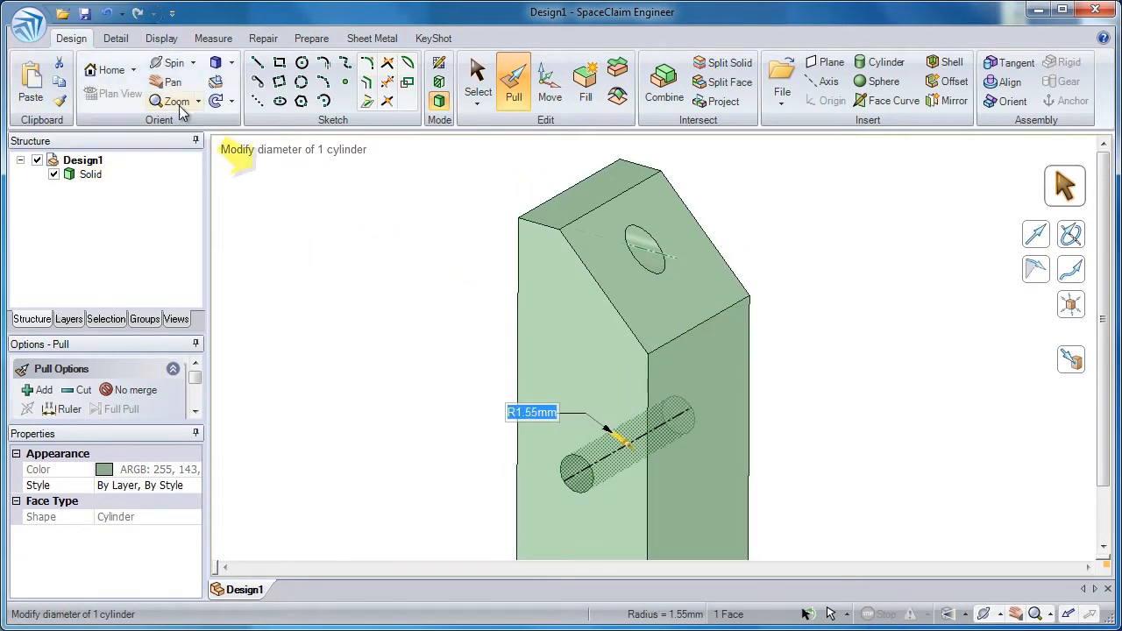
- Undo the pasted hole, the chamfer and the round on the top edge
click(103, 14)
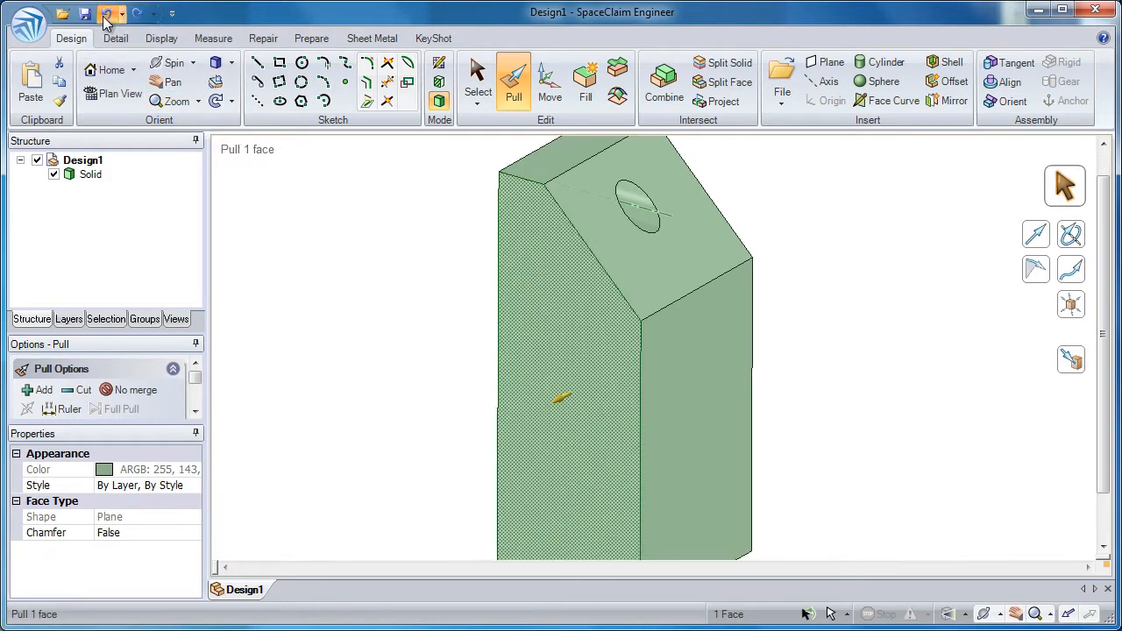
click(104, 14)
click(103, 14)
click(104, 14)
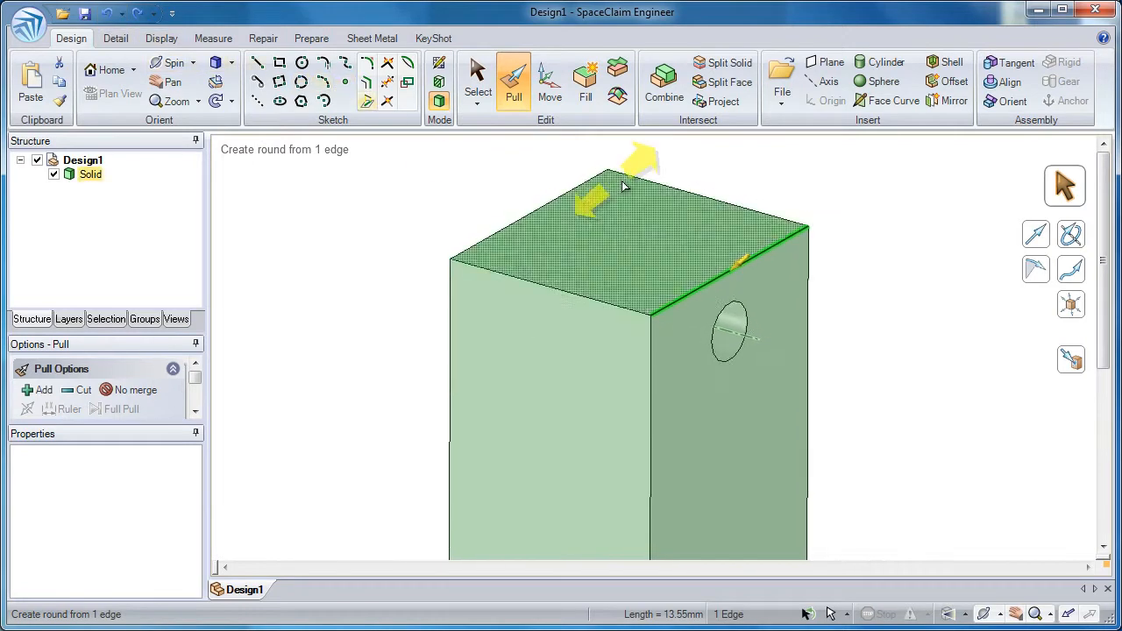
- Copy the four-edge loop of the block's top face down the sides to a level below the hole
click(776, 260)
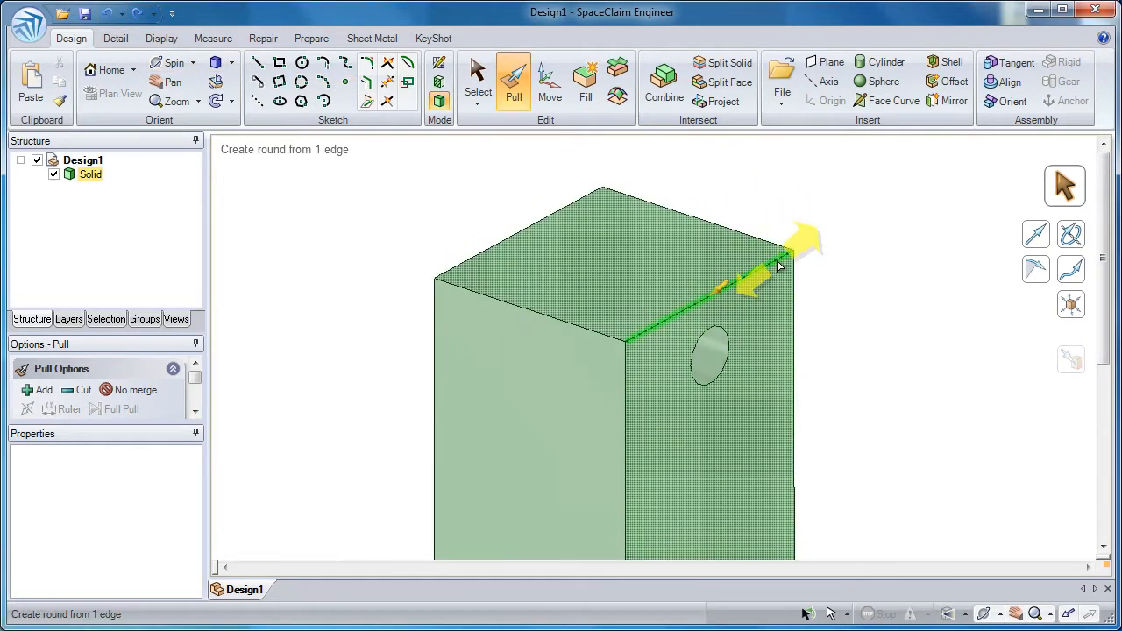
double_click(777, 260)
click(852, 192)
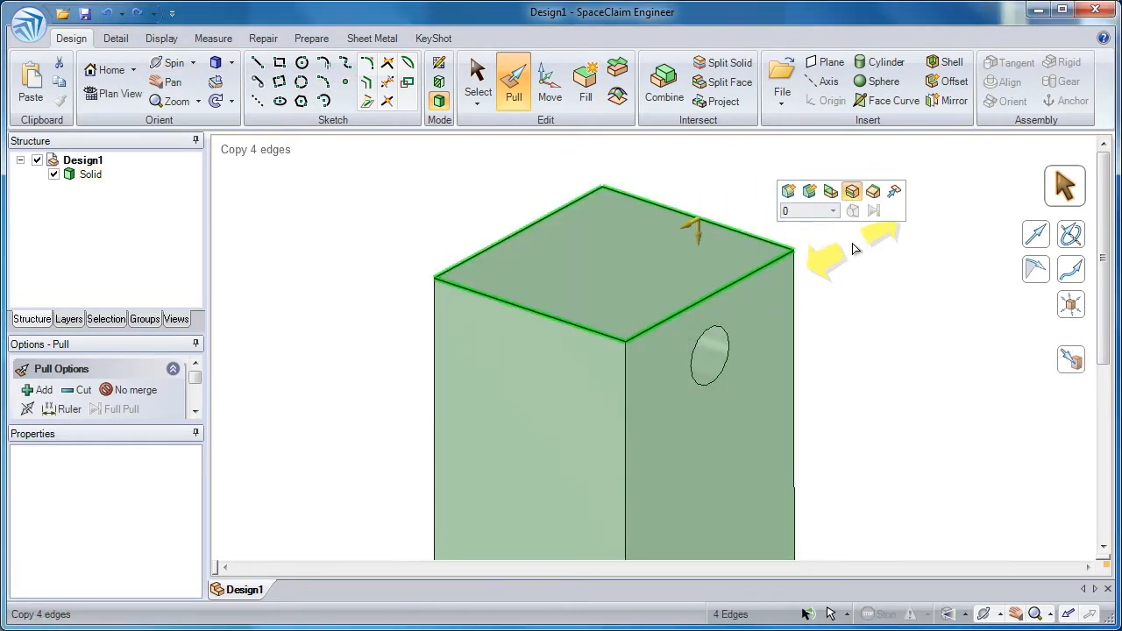
drag(854, 254, 848, 399)
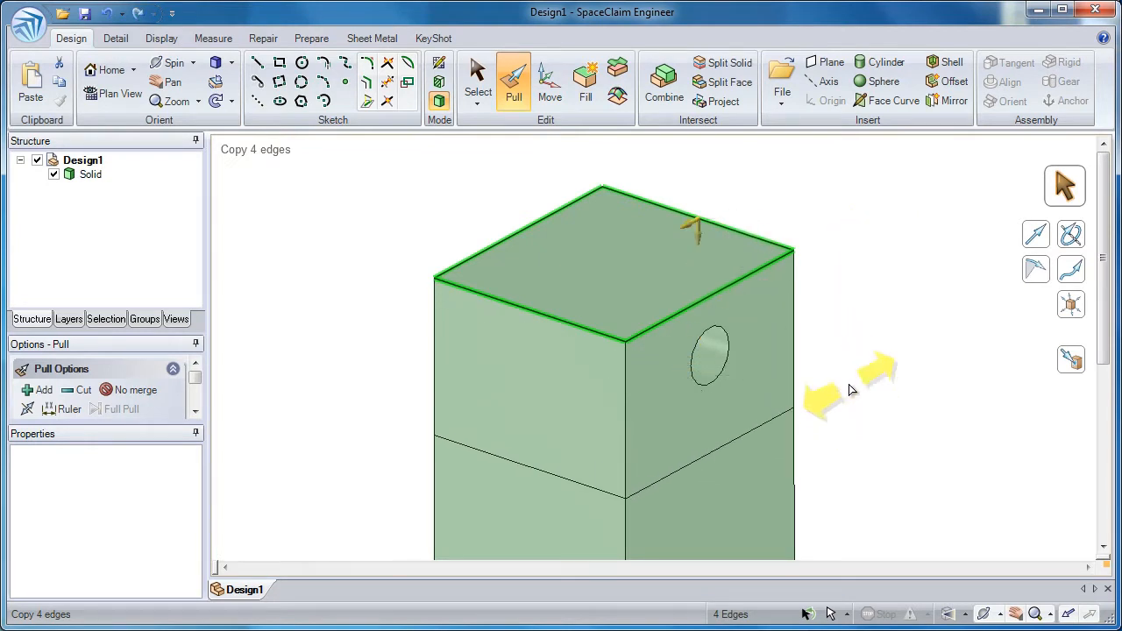
- Pivot the four top edges inward so the block's upper section tapers toward the top
mouse_move(765, 267)
click(862, 198)
mouse_move(848, 272)
mouse_down()
mouse_move(880, 255)
mouse_move(837, 285)
mouse_move(848, 272)
mouse_move(814, 281)
mouse_up()
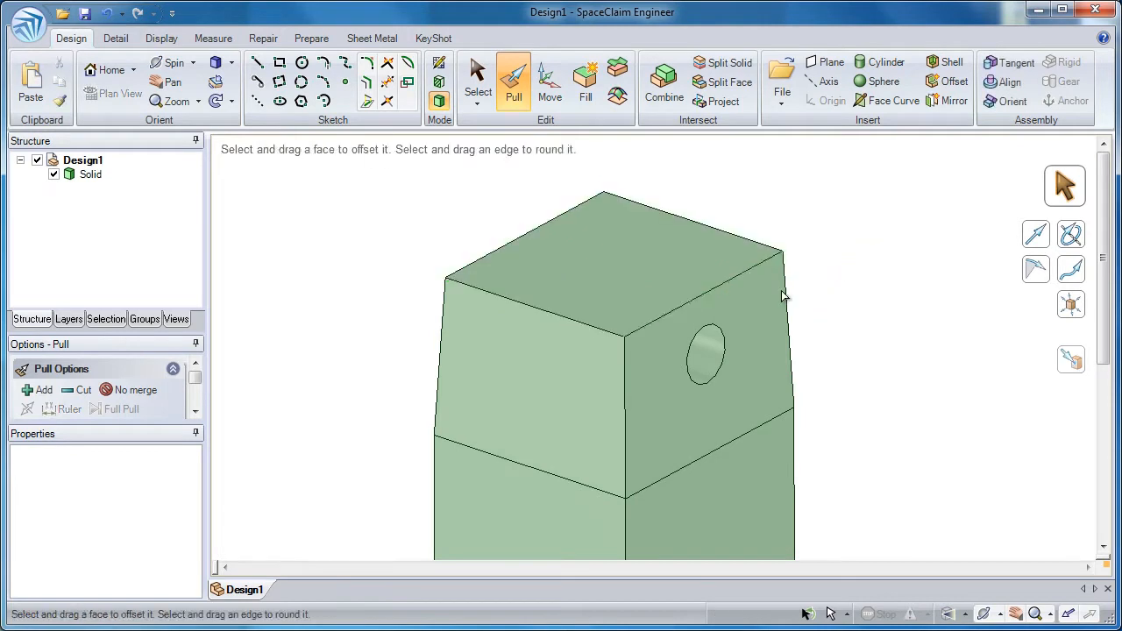
click(731, 441)
click(731, 447)
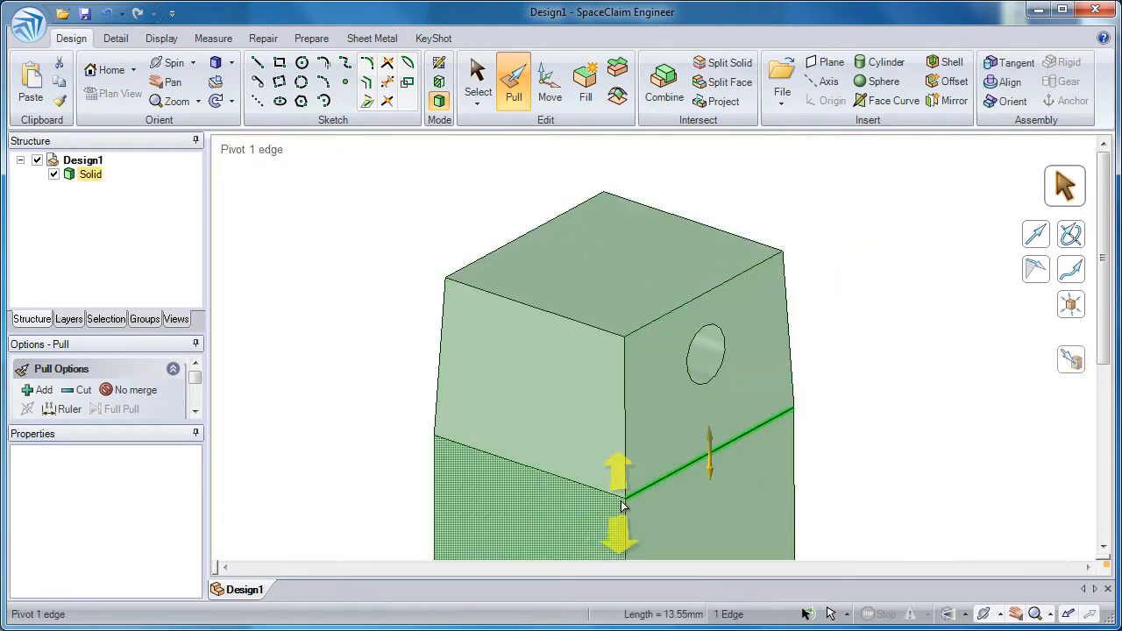
ctrl+click(595, 496)
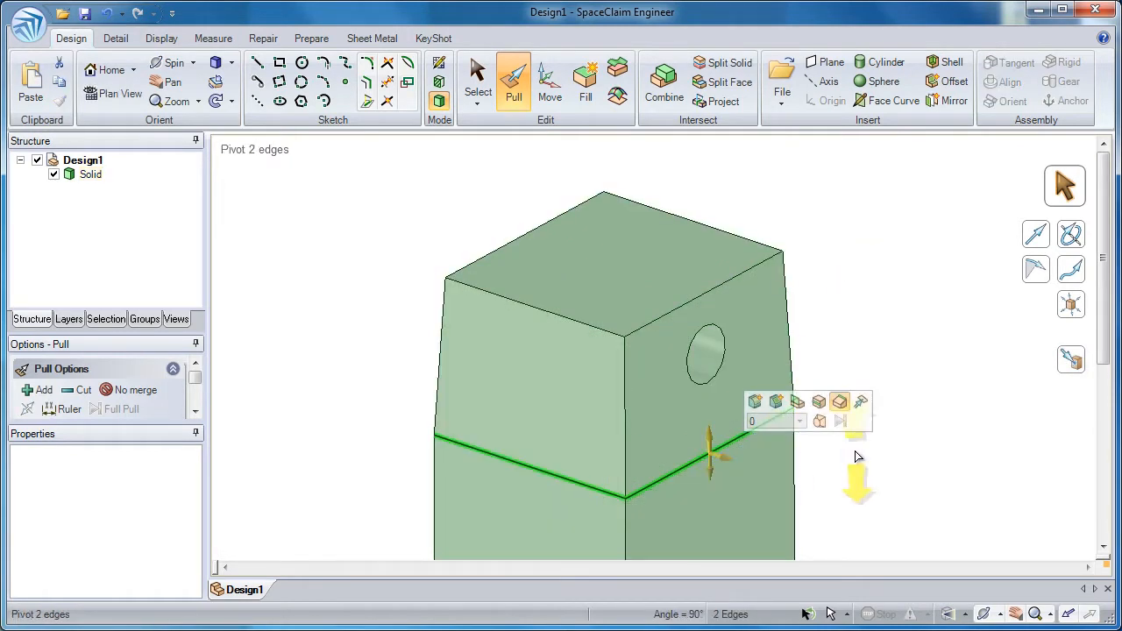
drag(872, 465, 841, 408)
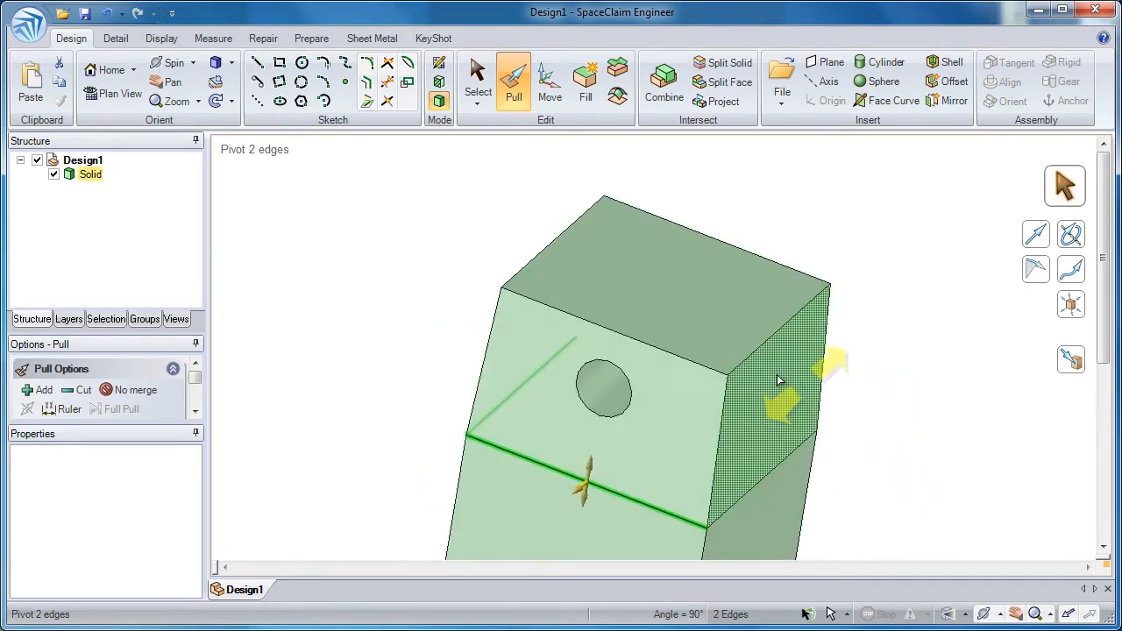
- Copy the two opposite long edges of the block's top face inward by about 1.6 mm
click(688, 365)
middle_drag(688, 366, 630, 262)
ctrl+click(624, 257)
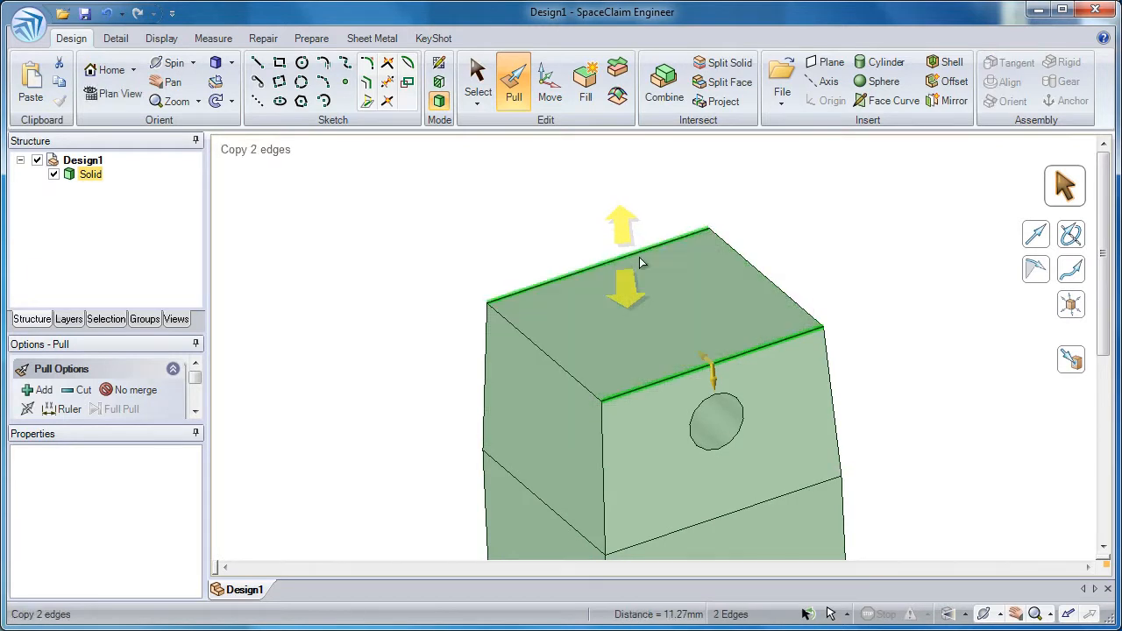
click(716, 193)
drag(878, 305, 864, 288)
middle_drag(864, 288, 798, 294)
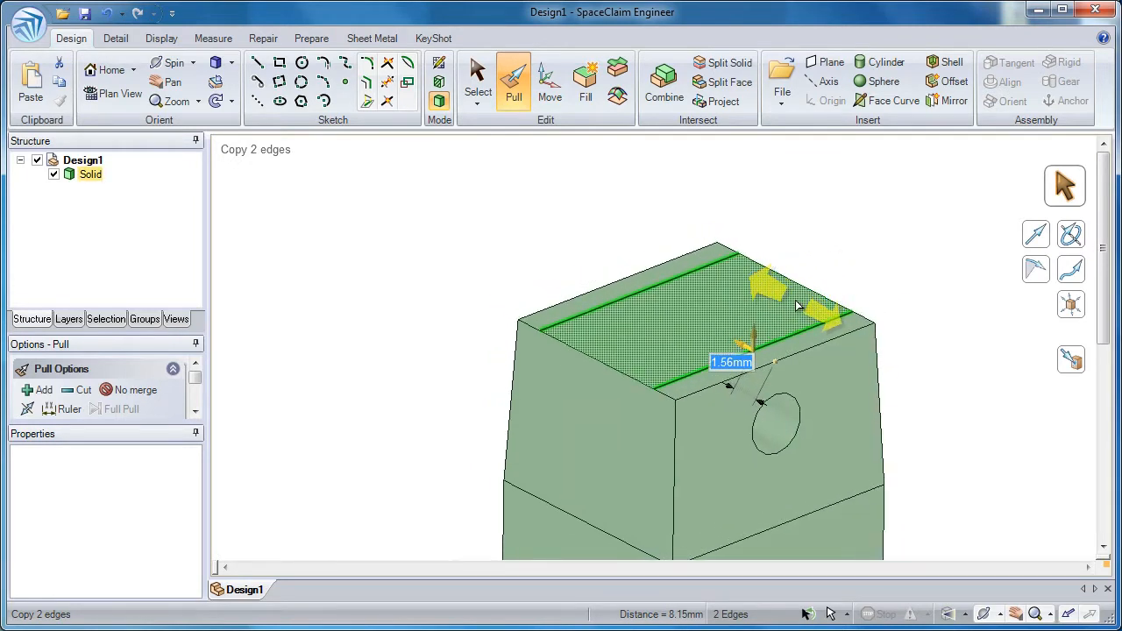
- Pull the top face between the copied edges down about 7.4 mm to cut a slot between two walls
click(797, 305)
middle_drag(888, 307, 879, 324)
drag(879, 324, 872, 451)
- Revolve the near wall's top face about its outer long edge to form a rounded cylindrical cap
scroll(872, 451, up, 3)
scroll(878, 419, up, 3)
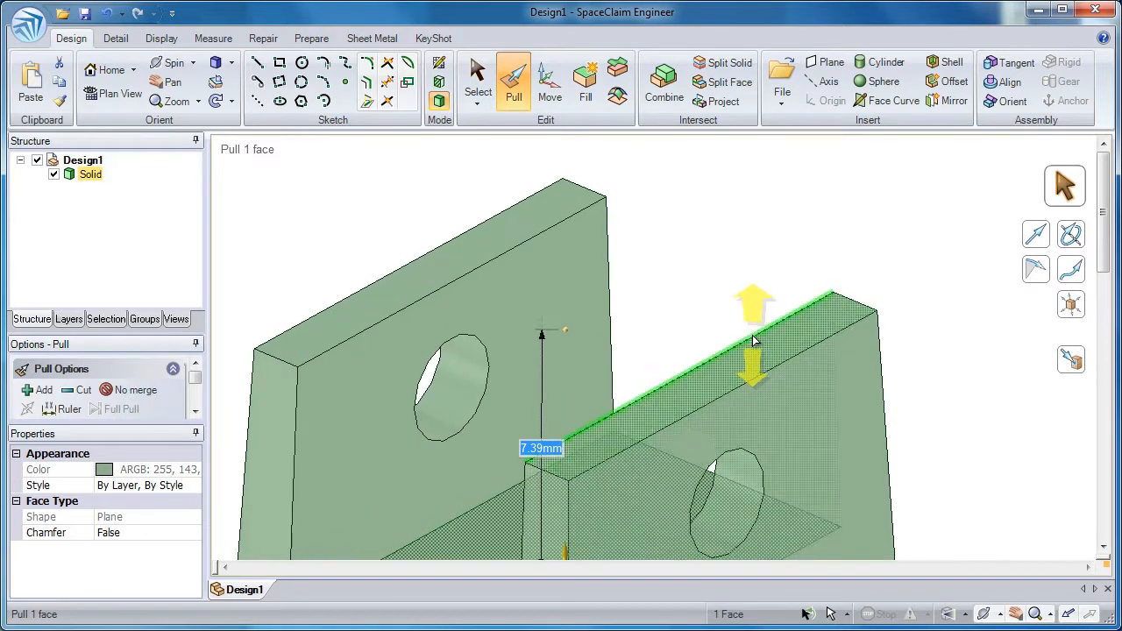
click(755, 340)
ctrl+click(769, 356)
alt+click(780, 365)
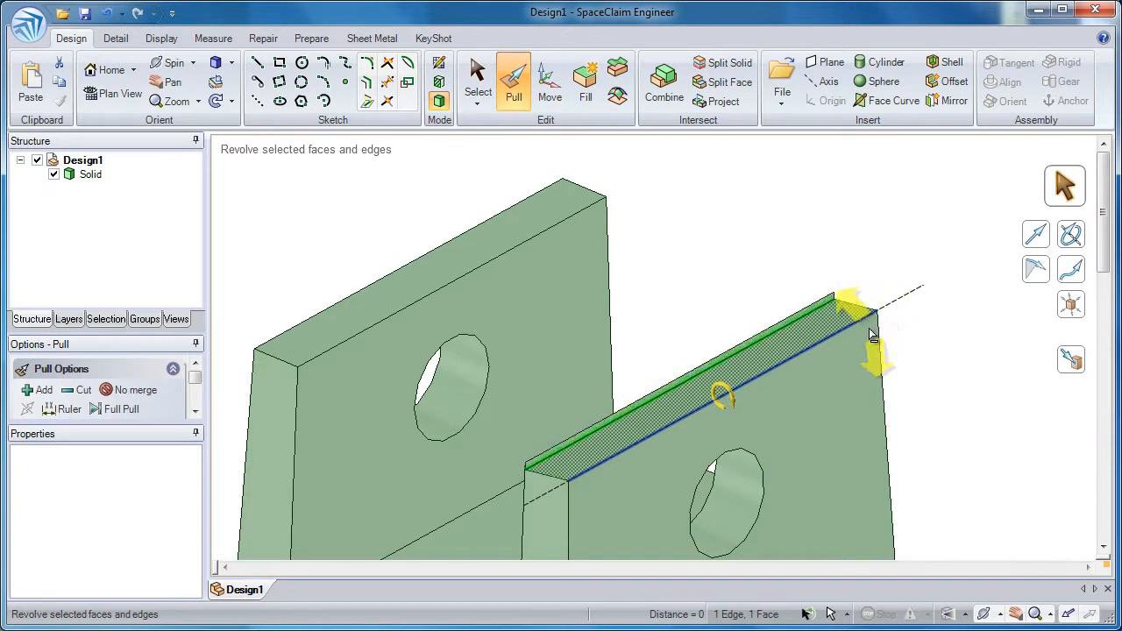
drag(949, 401, 729, 334)
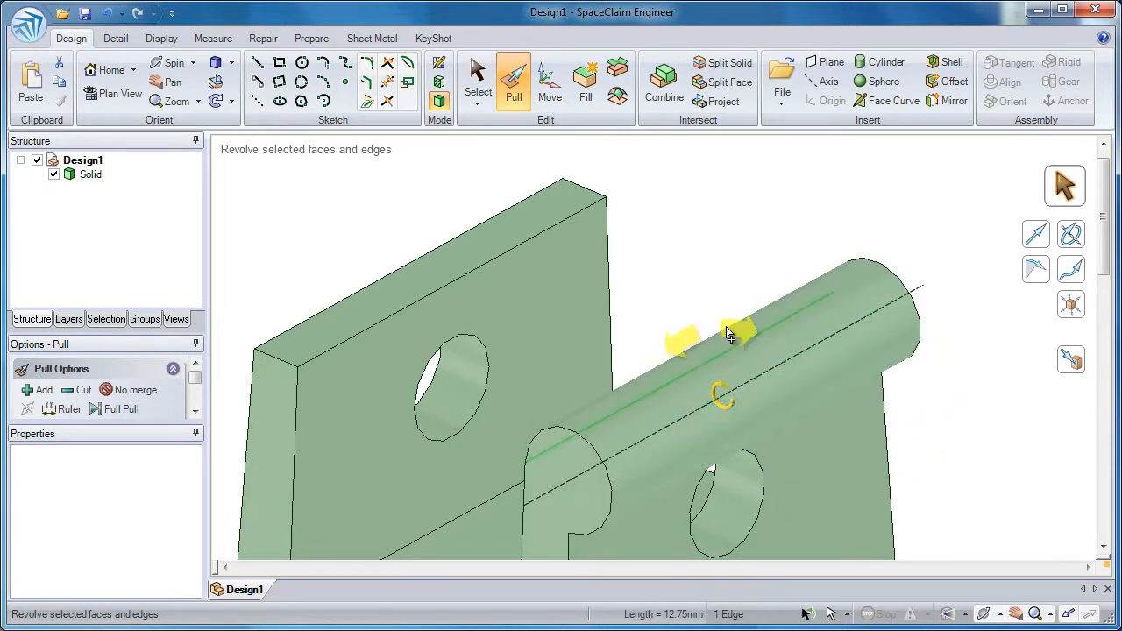
- Copy the far wall's top face upward as two stacked surfaces about 1.7 mm apart, and shift the lower one outward
click(356, 318)
ctrl+drag(302, 295, 287, 215)
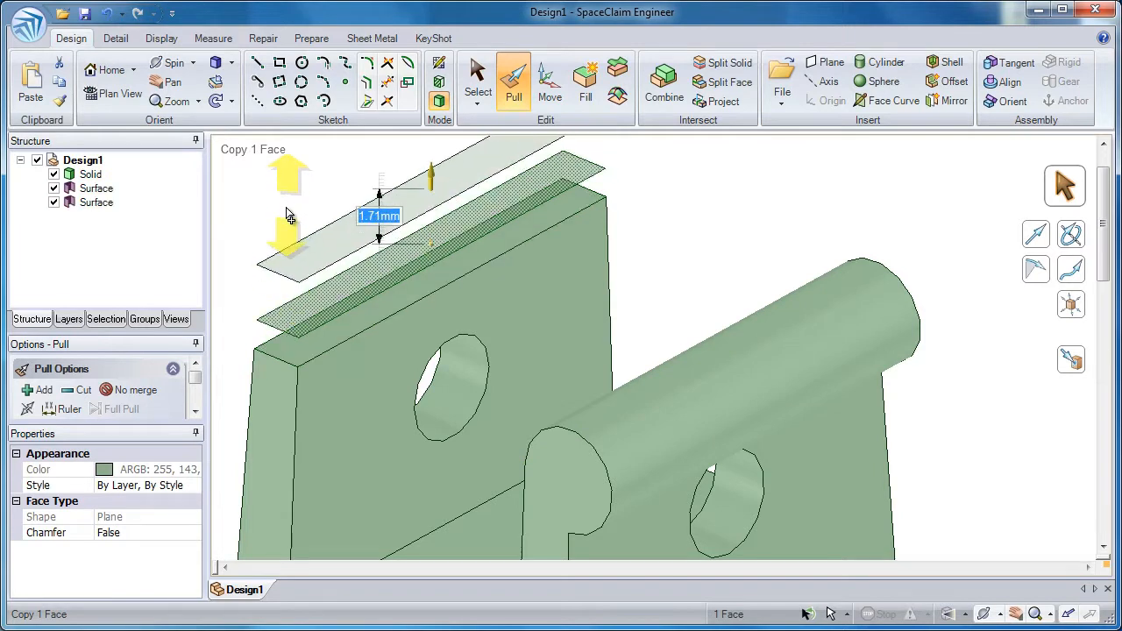
click(269, 314)
ctrl+drag(256, 307, 231, 297)
- Blend the far wall's top face through the two copied surfaces above it into a solid extension
click(272, 351)
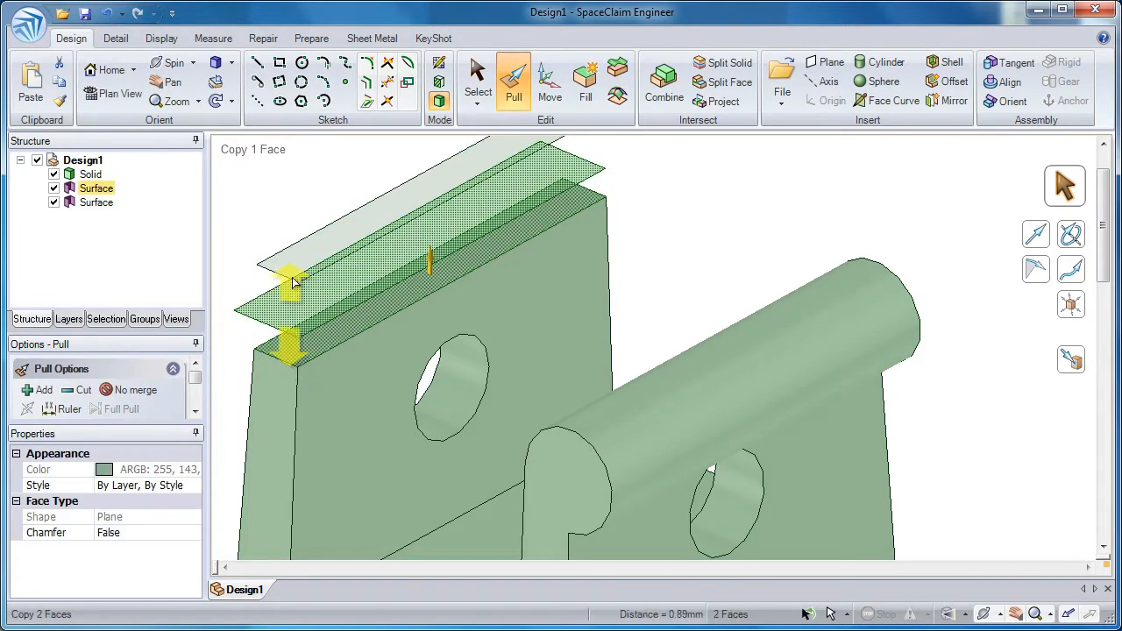
ctrl+click(290, 319)
ctrl+click(295, 271)
drag(197, 380, 198, 397)
click(137, 394)
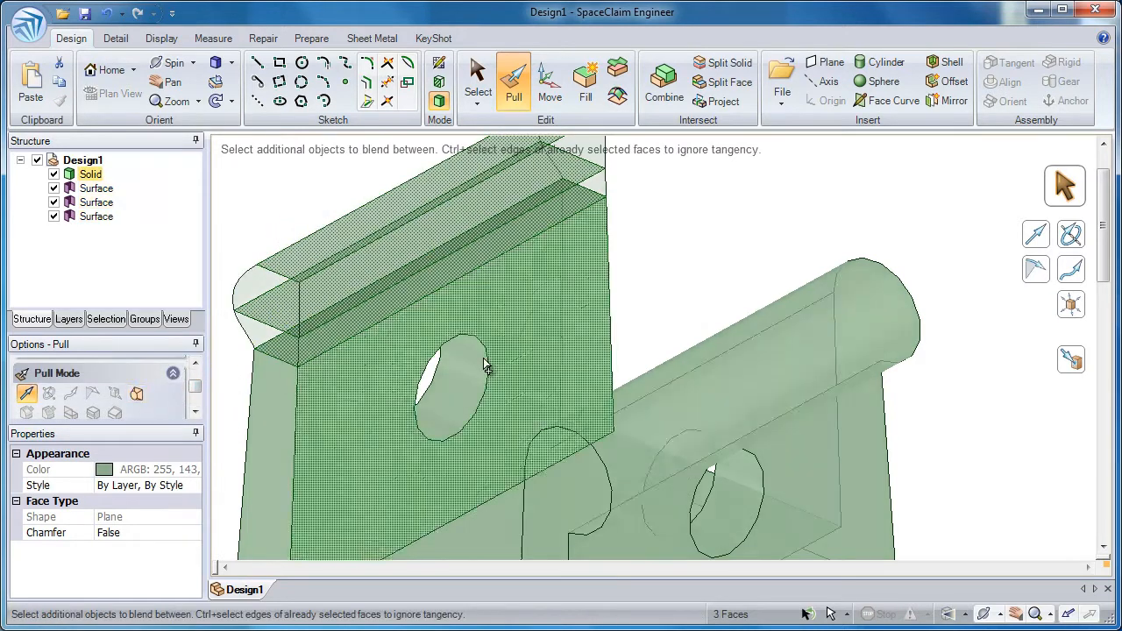
click(1052, 421)
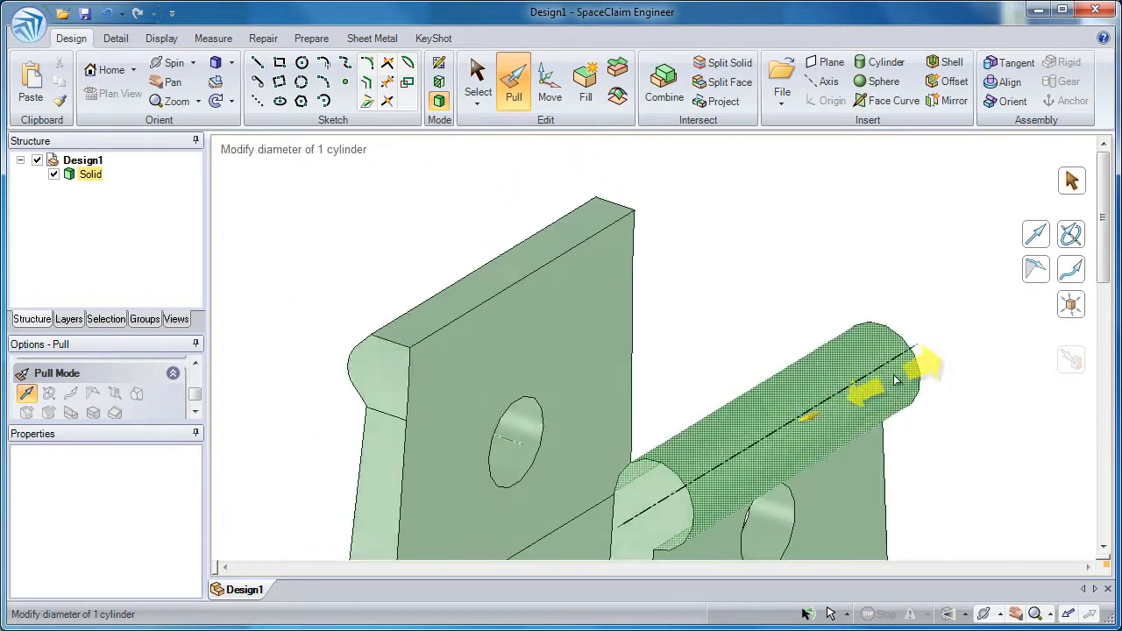
- Undo the blend, the copied surfaces and the revolved cap, back to the two plain walls
key(ctrl+z)
key(ctrl+z)
key(ctrl+z)
key(ctrl+z)
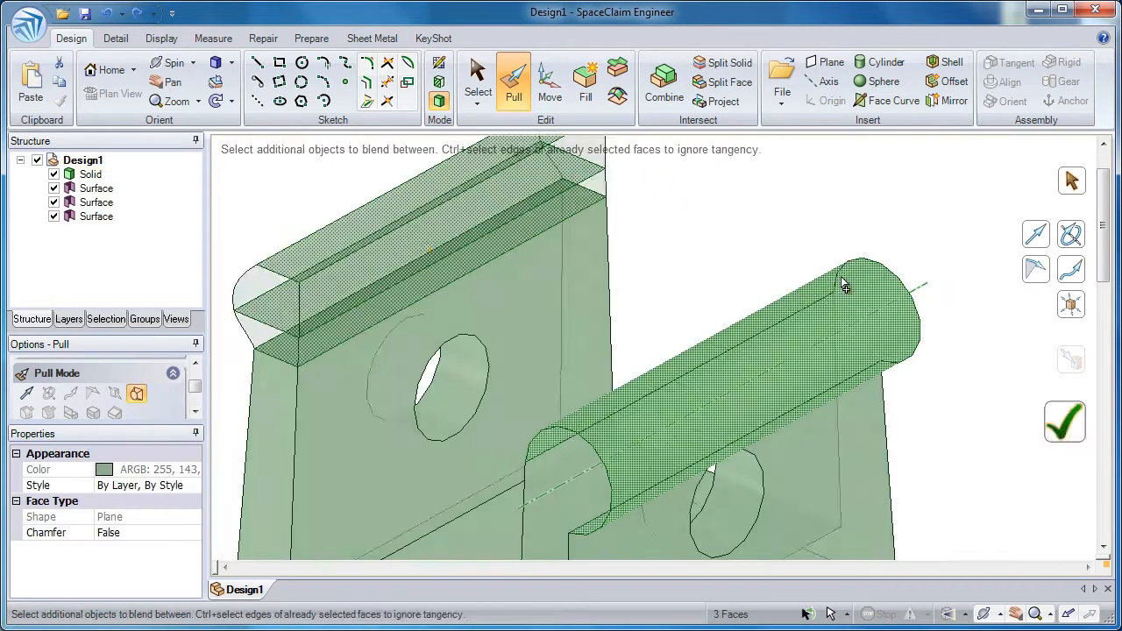
key(ctrl+z)
key(ctrl+z)
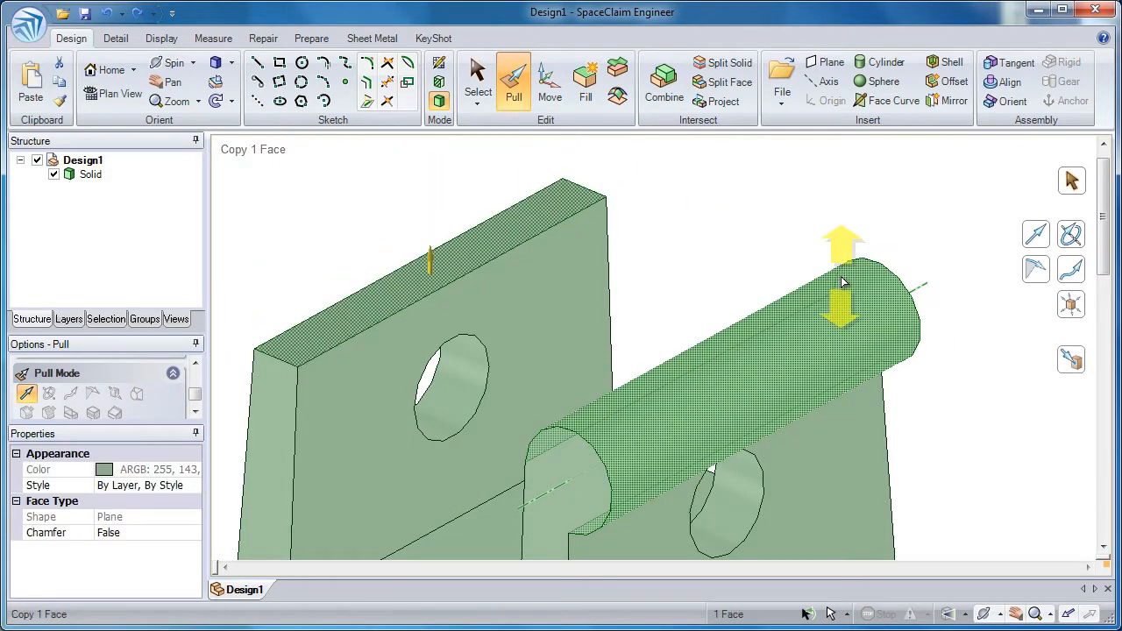
key(ctrl+z)
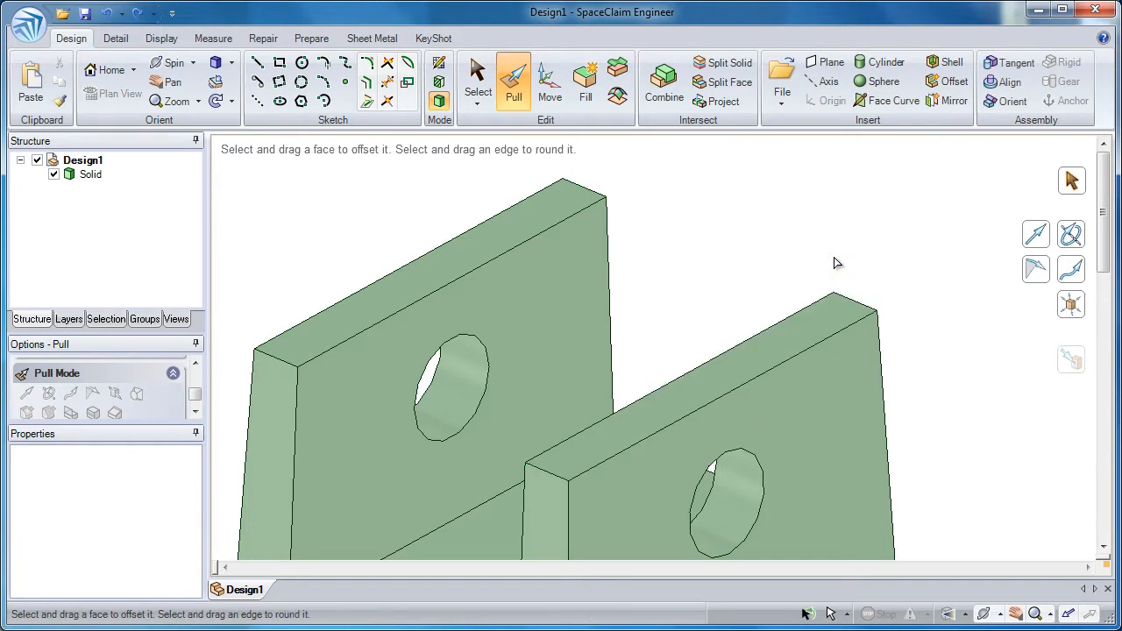
- Try to move the slot's floor face vertically with the Move tool, and undo it
ctrl+middle_drag(910, 383, 861, 228)
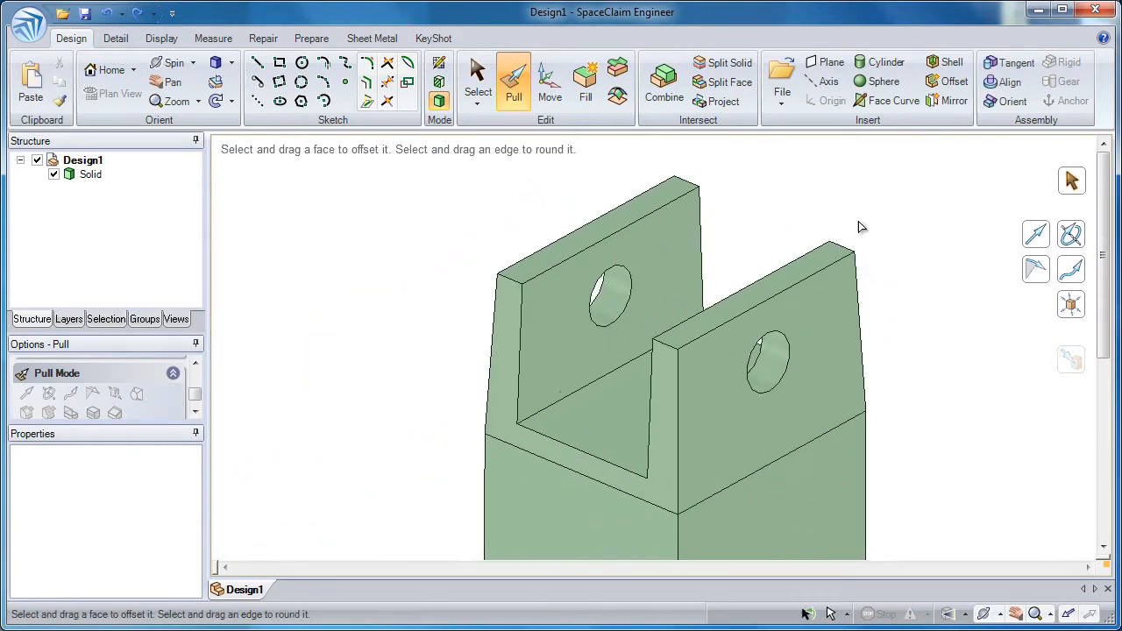
click(552, 88)
click(627, 412)
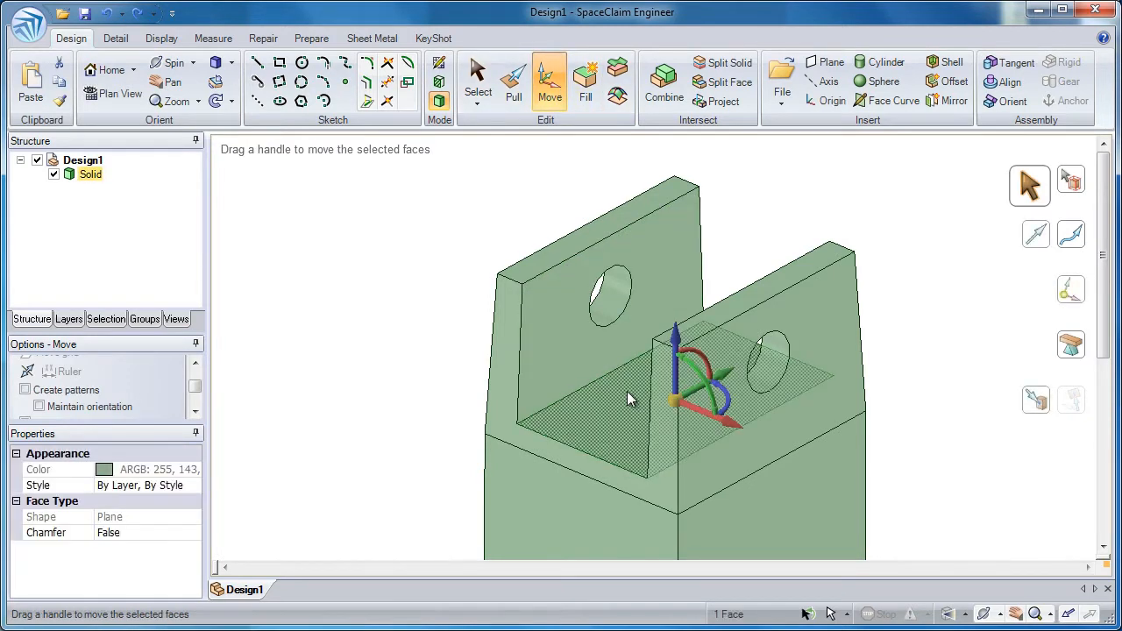
drag(674, 340, 682, 369)
key(ctrl+z)
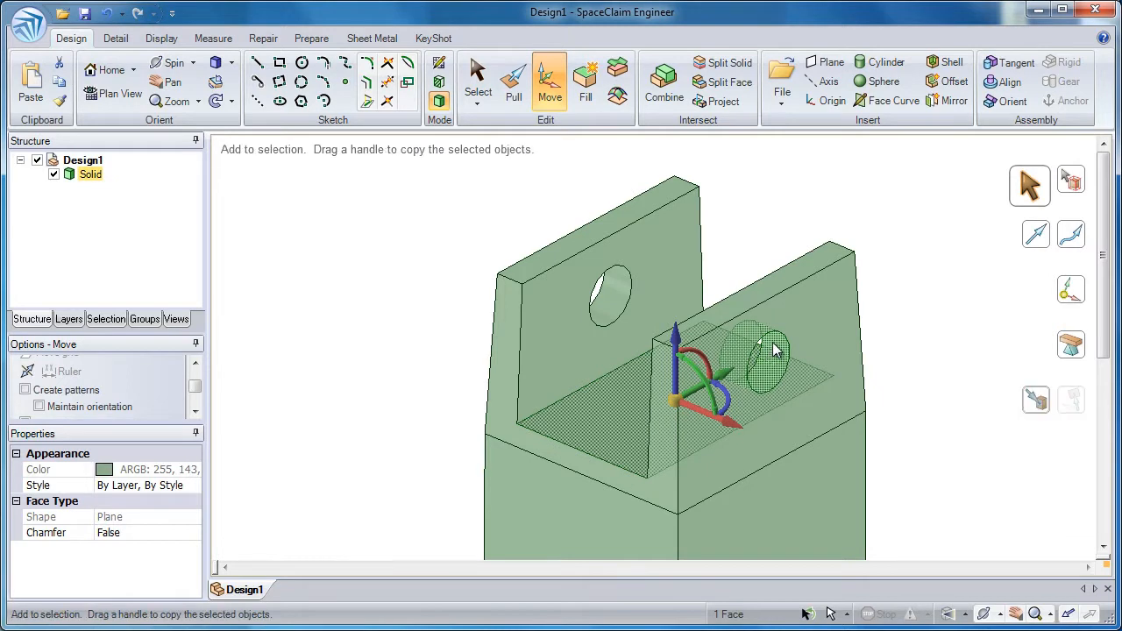
- Try moving and rotating the slot floor together with the near wall's hole, undoing the changes and clearing the selection
ctrl+click(773, 352)
mouse_move(683, 302)
mouse_down()
mouse_move(688, 278)
mouse_move(699, 397)
mouse_move(705, 305)
mouse_up()
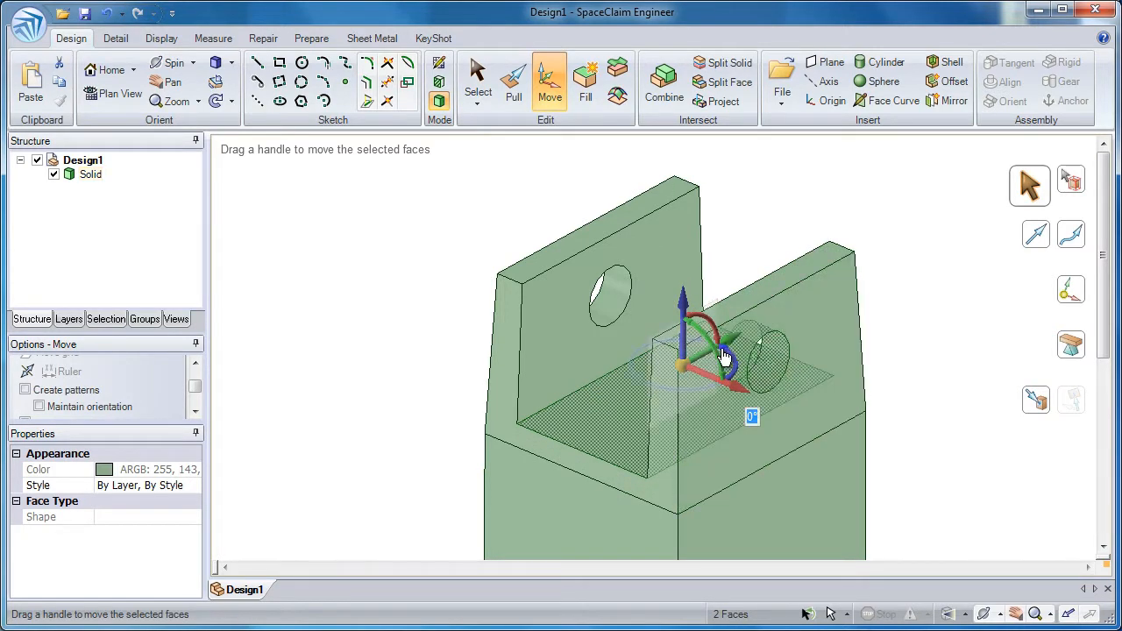
drag(717, 355, 726, 390)
key(ctrl+z)
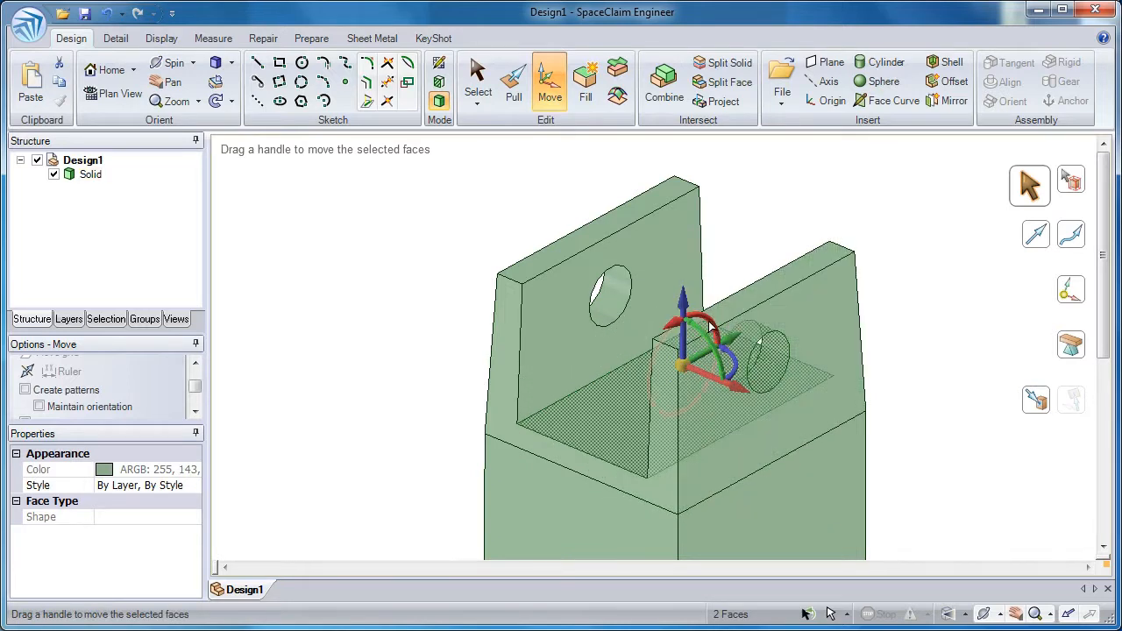
drag(701, 323, 729, 321)
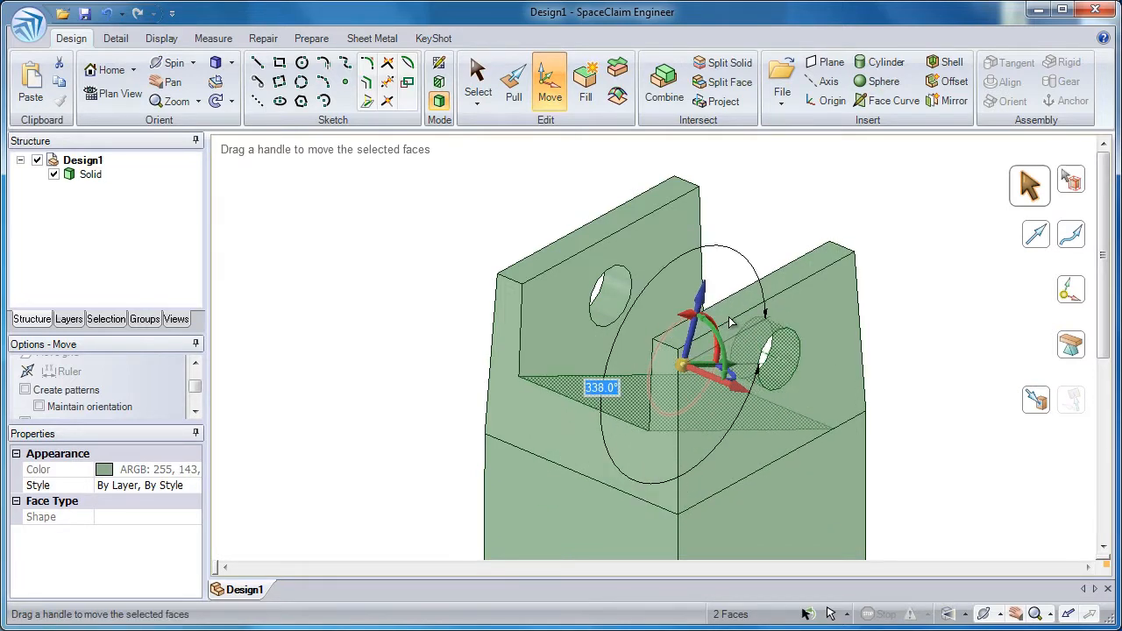
key(ctrl+z)
click(789, 257)
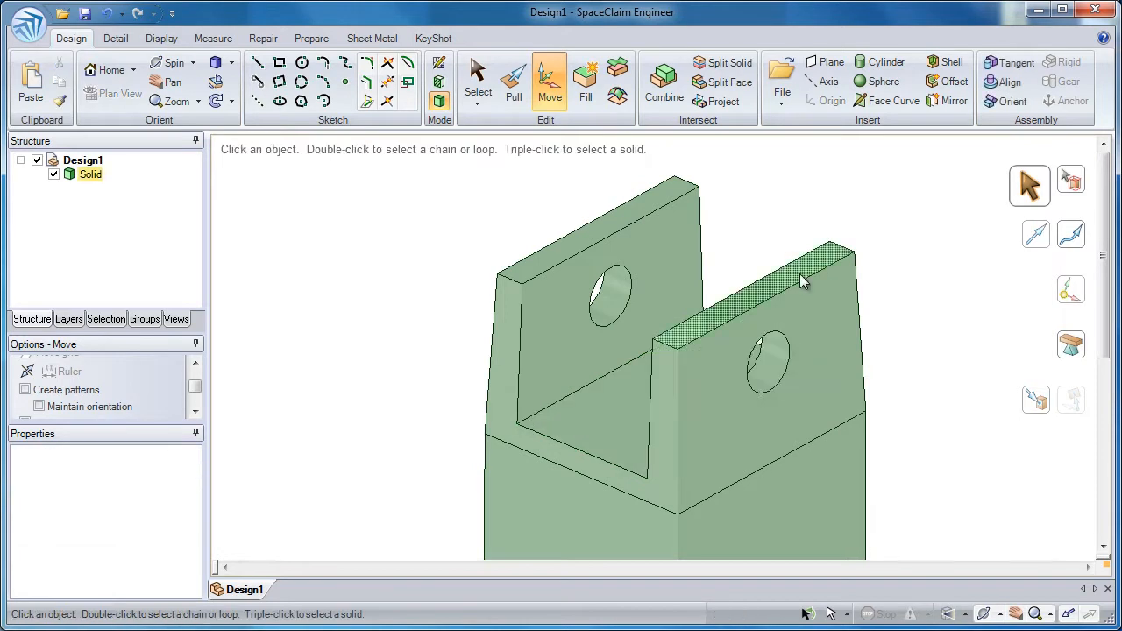
- Try to reorient the four-edge loop on top of the near wall with the Move handle
double_click(807, 283)
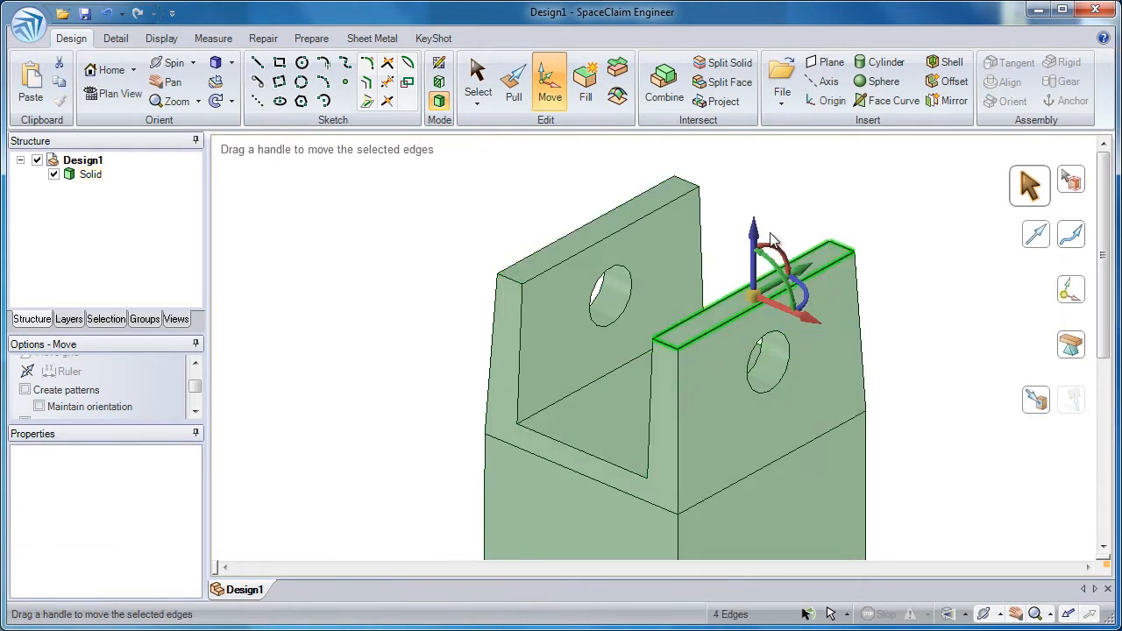
drag(805, 295, 812, 277)
key(Escape)
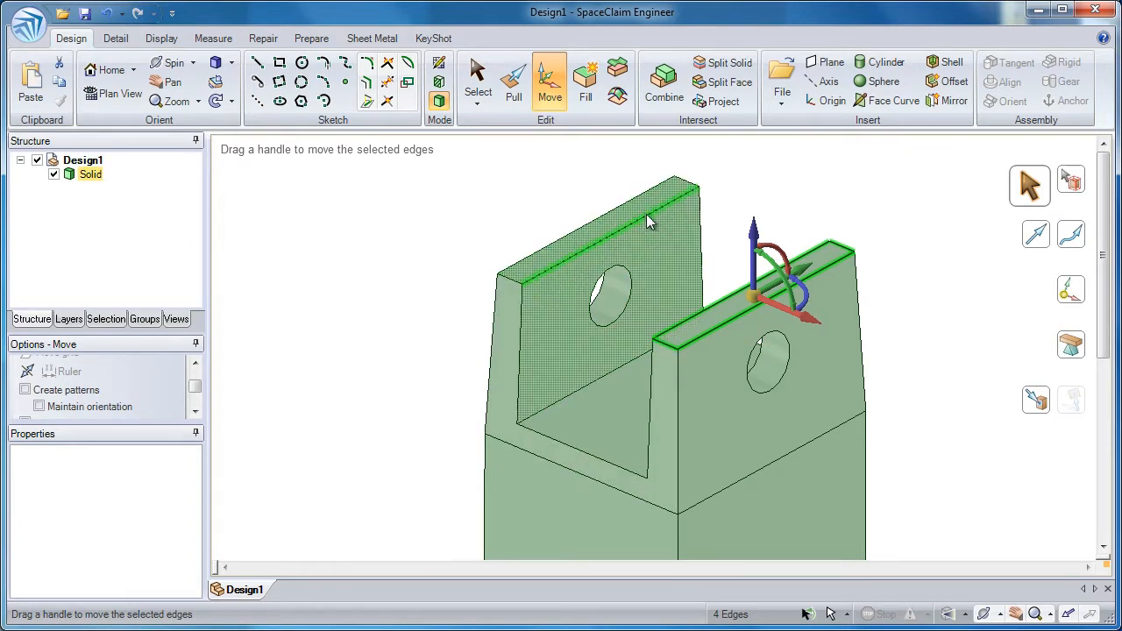
- Move the top edge loops of both walls apart symmetrically so the walls flare outward
key(ctrl)
mouse_move(649, 221)
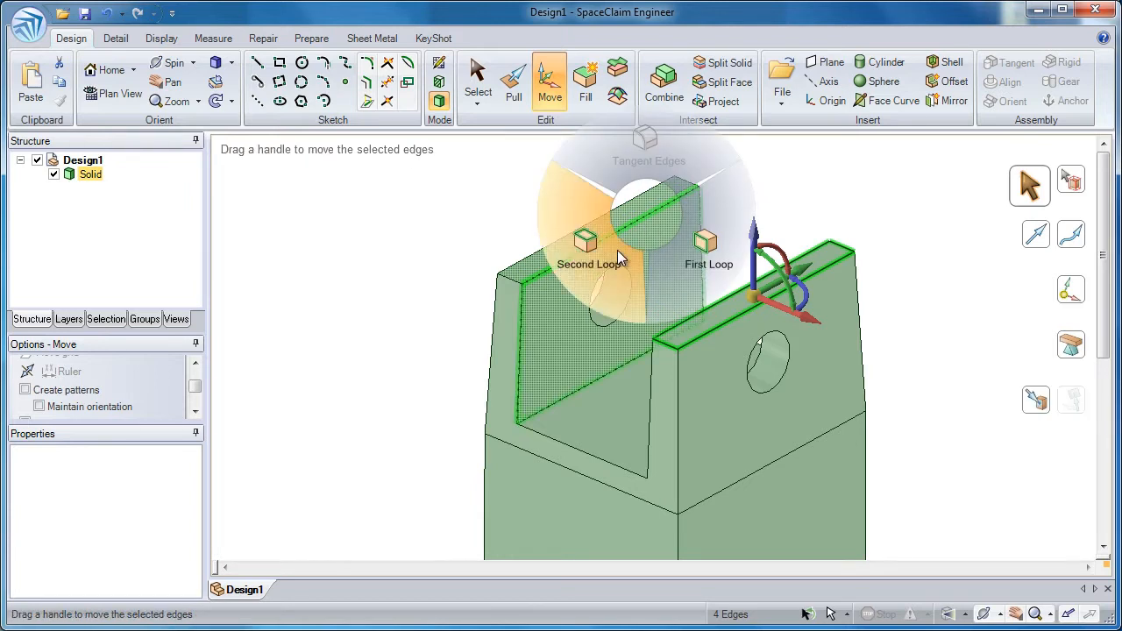
click(723, 233)
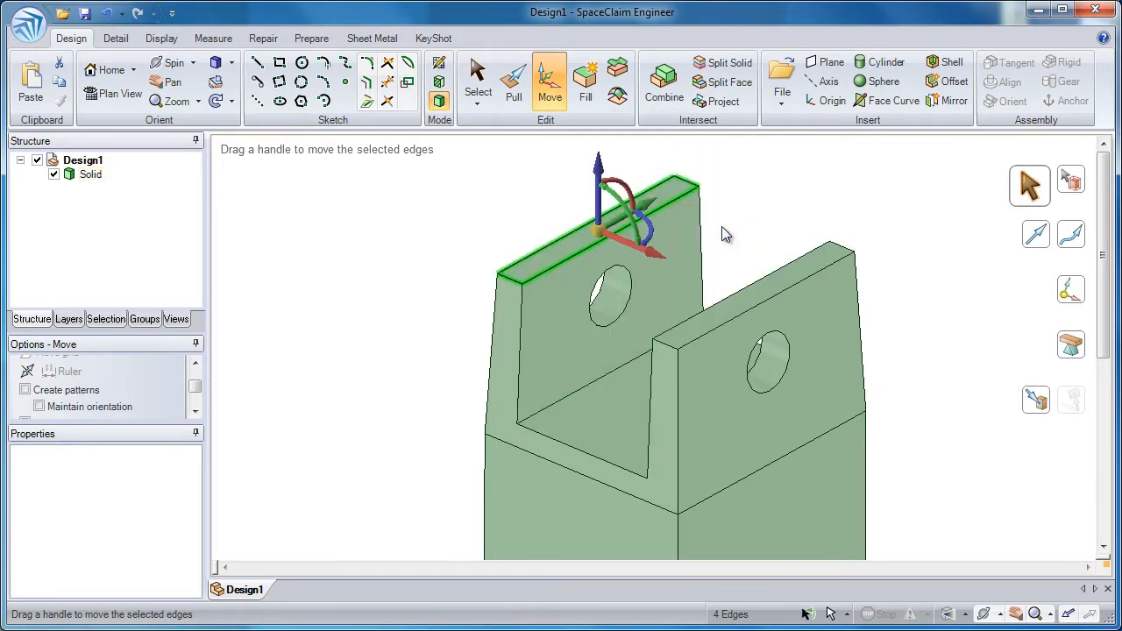
ctrl+click(771, 302)
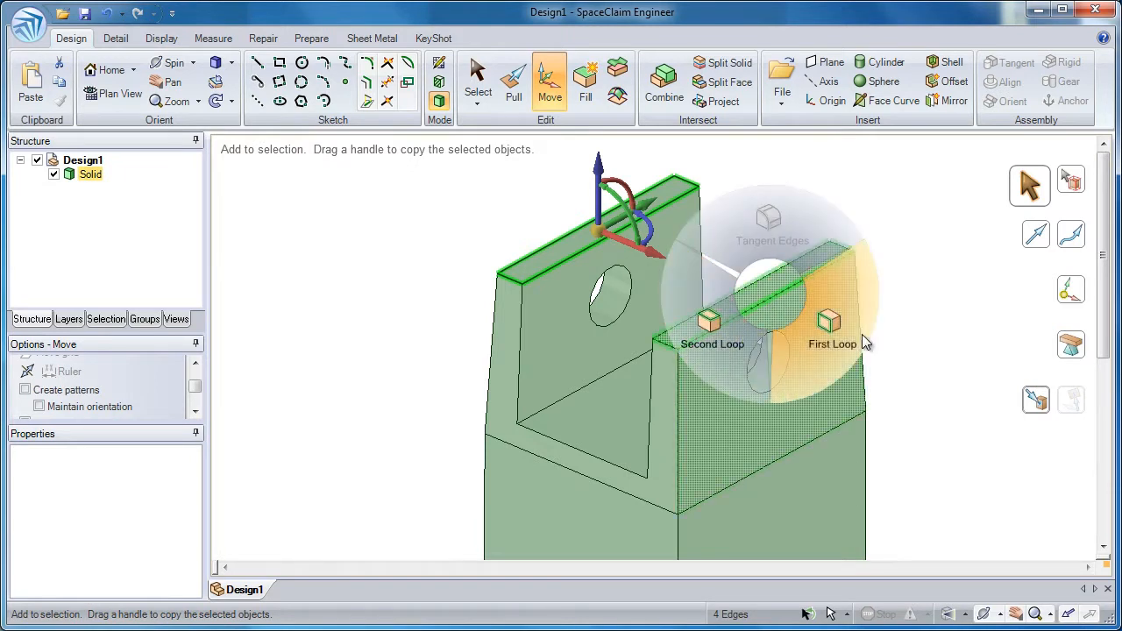
click(854, 340)
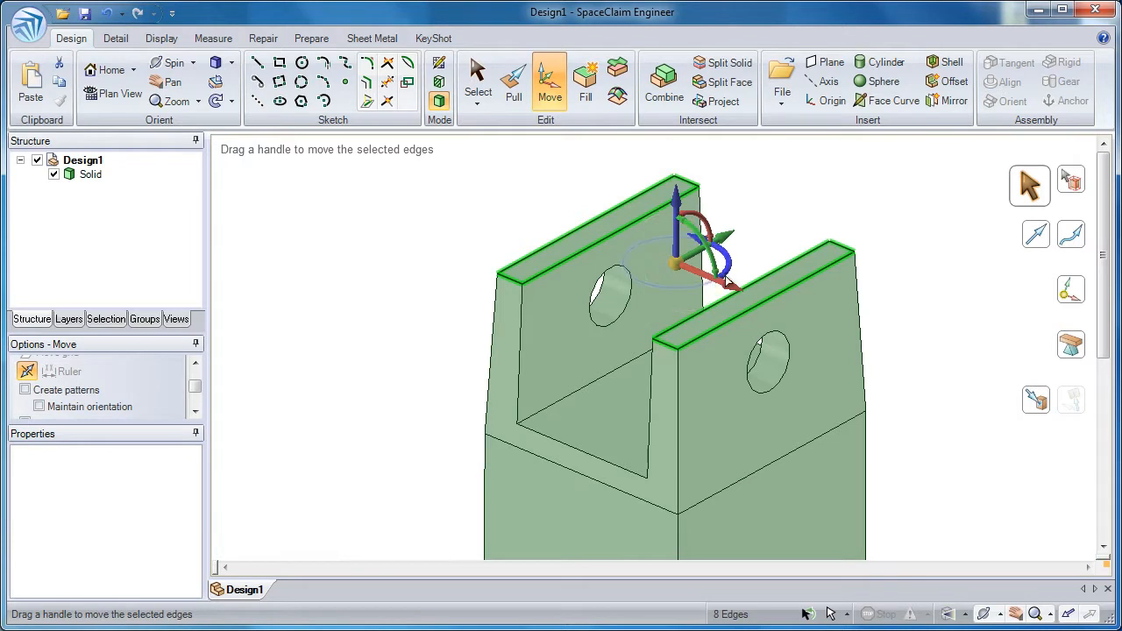
mouse_move(725, 285)
mouse_down()
mouse_move(742, 326)
mouse_move(735, 285)
mouse_move(755, 303)
mouse_move(742, 294)
mouse_up()
click(893, 344)
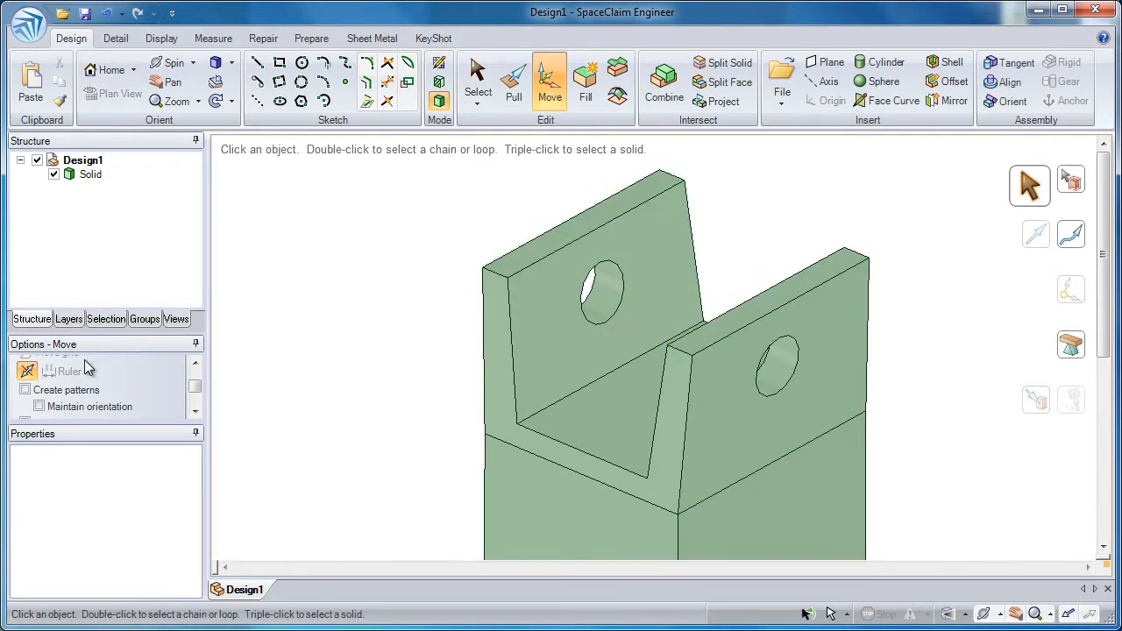
- Copy the near wall's hole straight down to the lower part of the block
ctrl+middle_drag(654, 406, 653, 351)
shift+middle_drag(653, 351, 625, 206)
scroll(625, 206, down, 2)
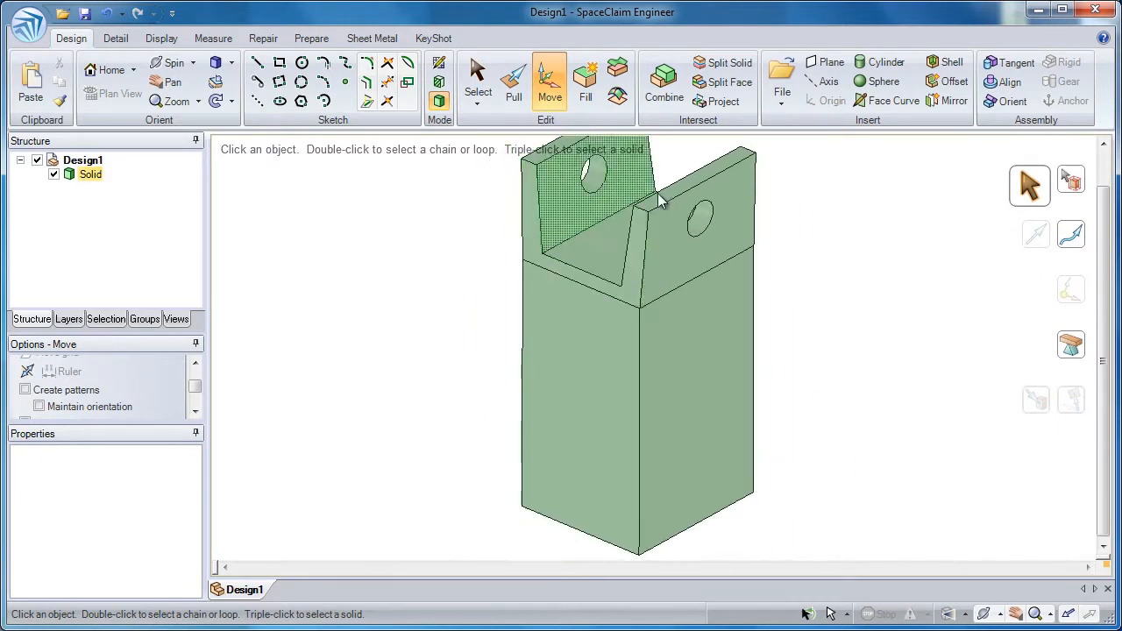
click(701, 219)
drag(692, 186, 697, 413)
key(Escape)
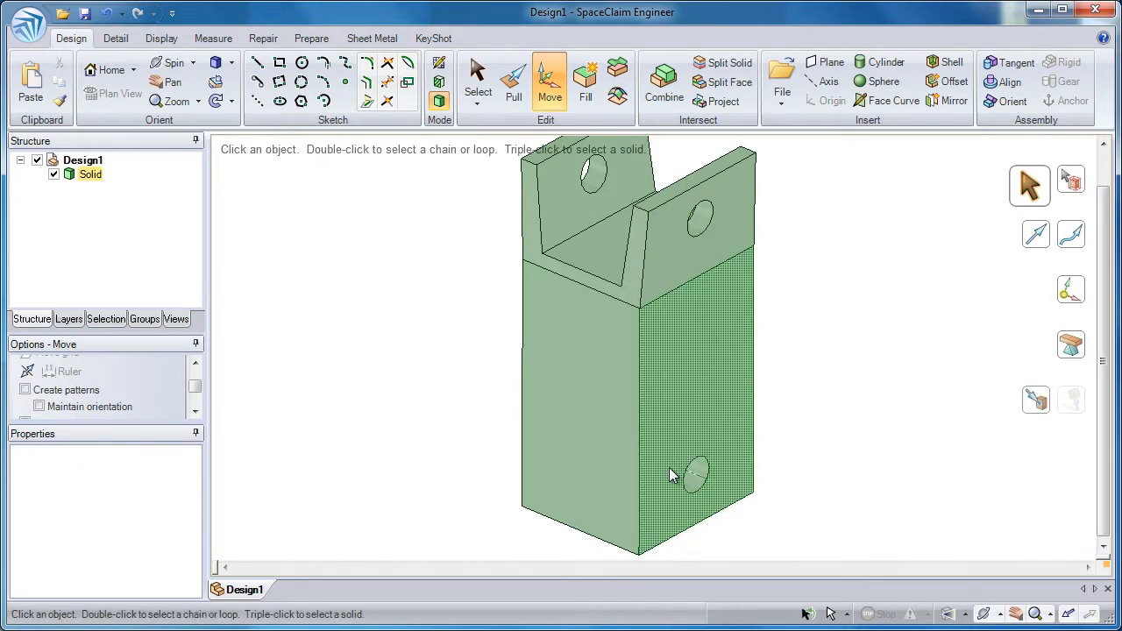
- Rotate the copied hole 90° about the vertical axis so it runs through the adjacent side face
click(667, 457)
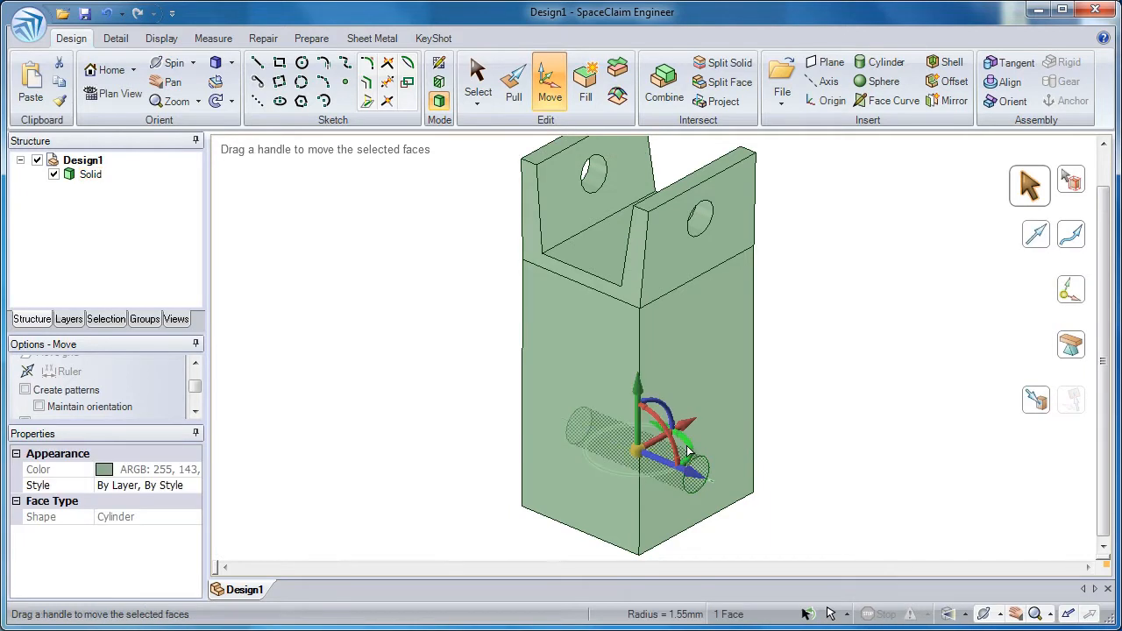
drag(682, 472, 634, 405)
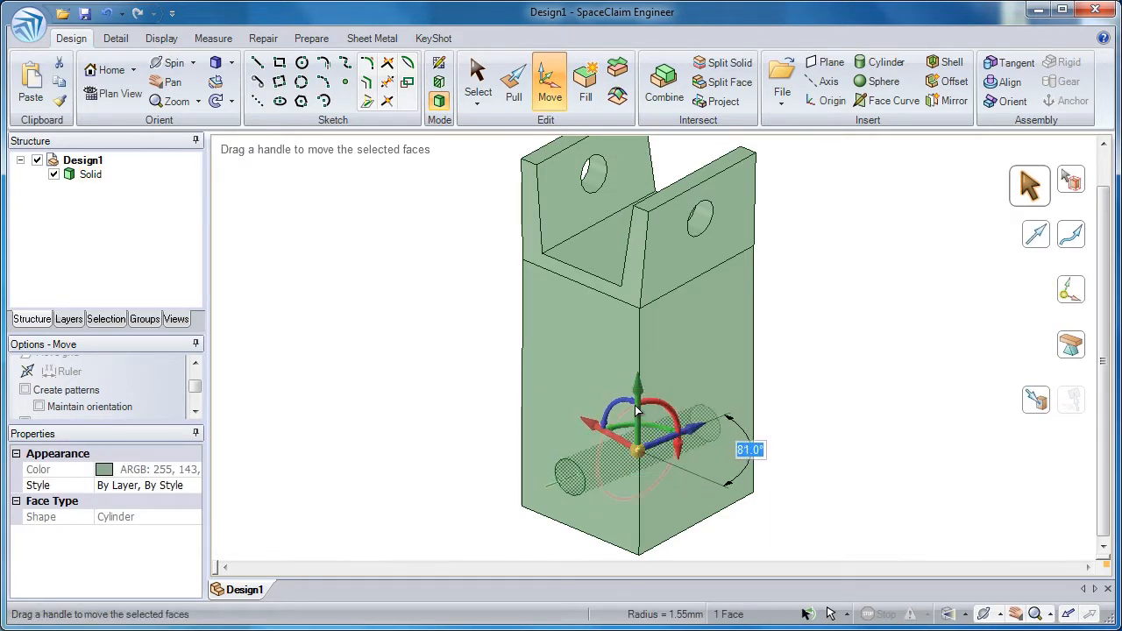
text(90)
key(Return)
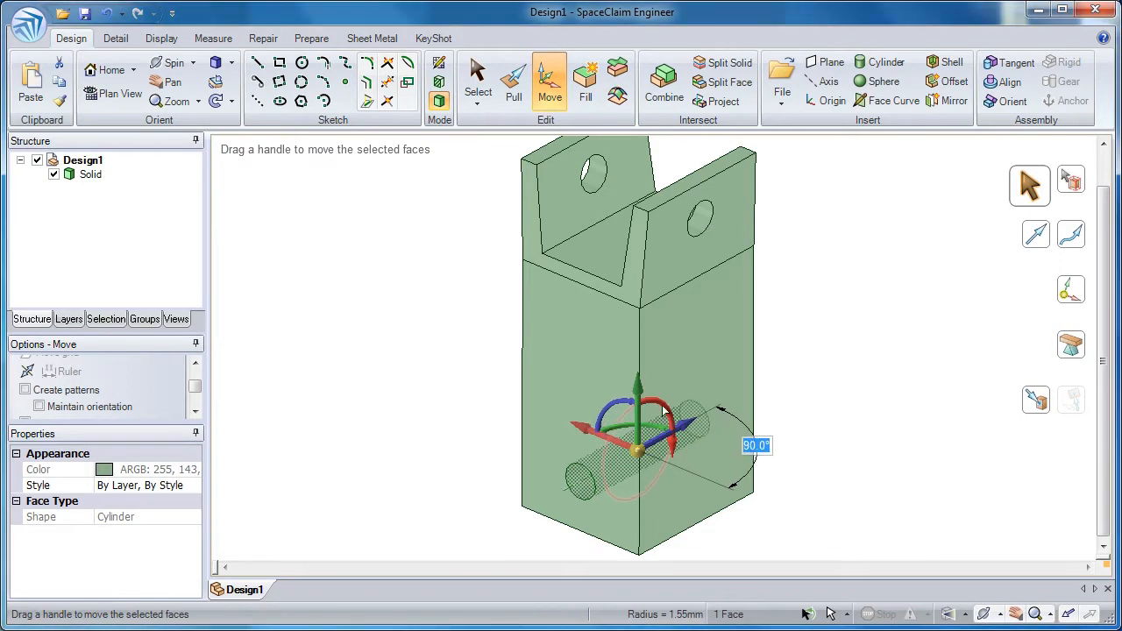
key(Escape)
- Copy the lower hole's circular edge outward by about 1.25 mm with Pull to imprint a concentric circle on the side face
key(p)
click(614, 507)
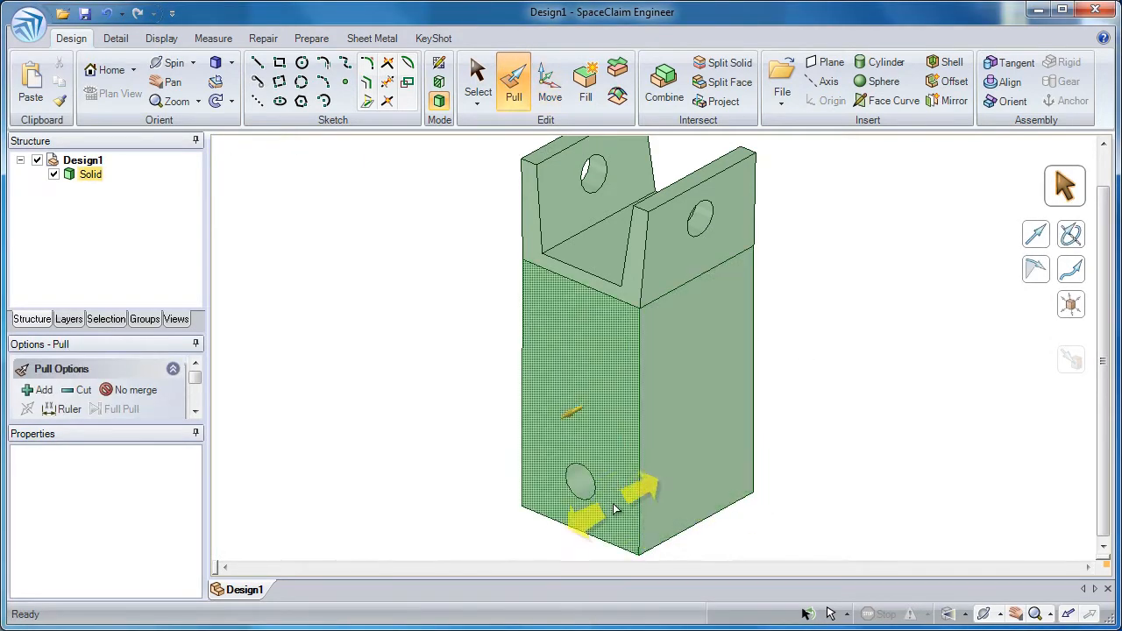
click(590, 502)
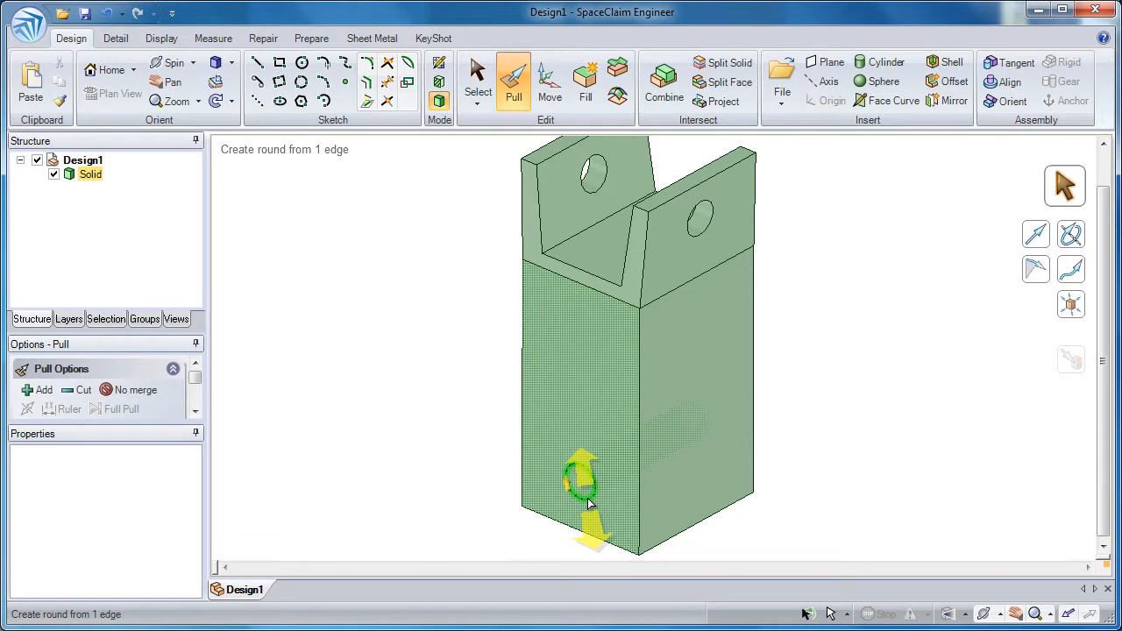
click(639, 469)
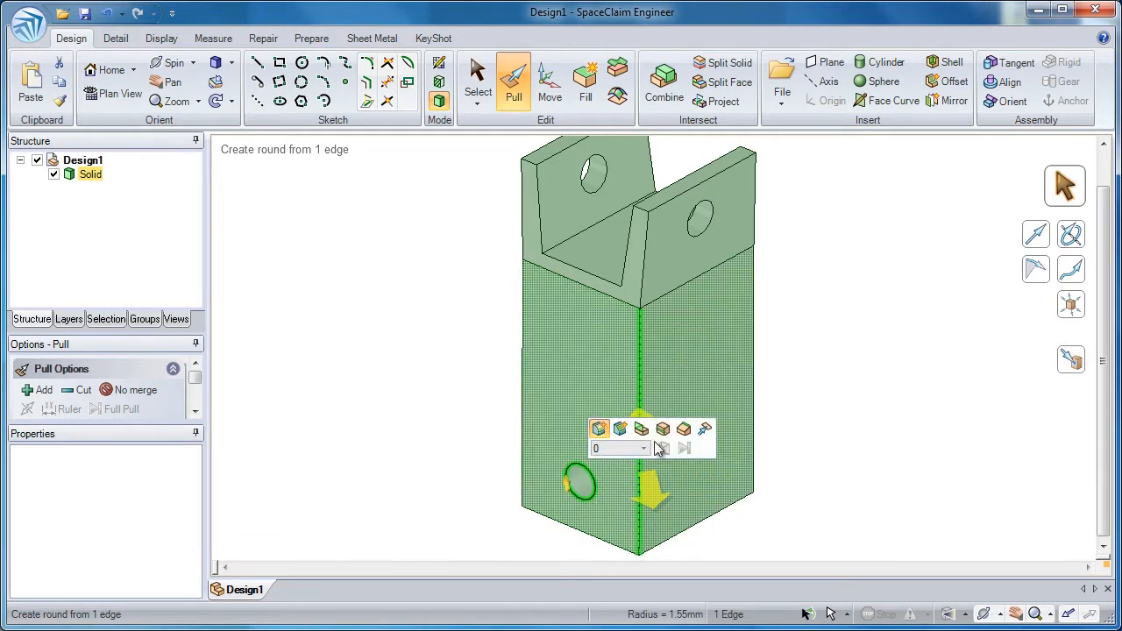
click(662, 428)
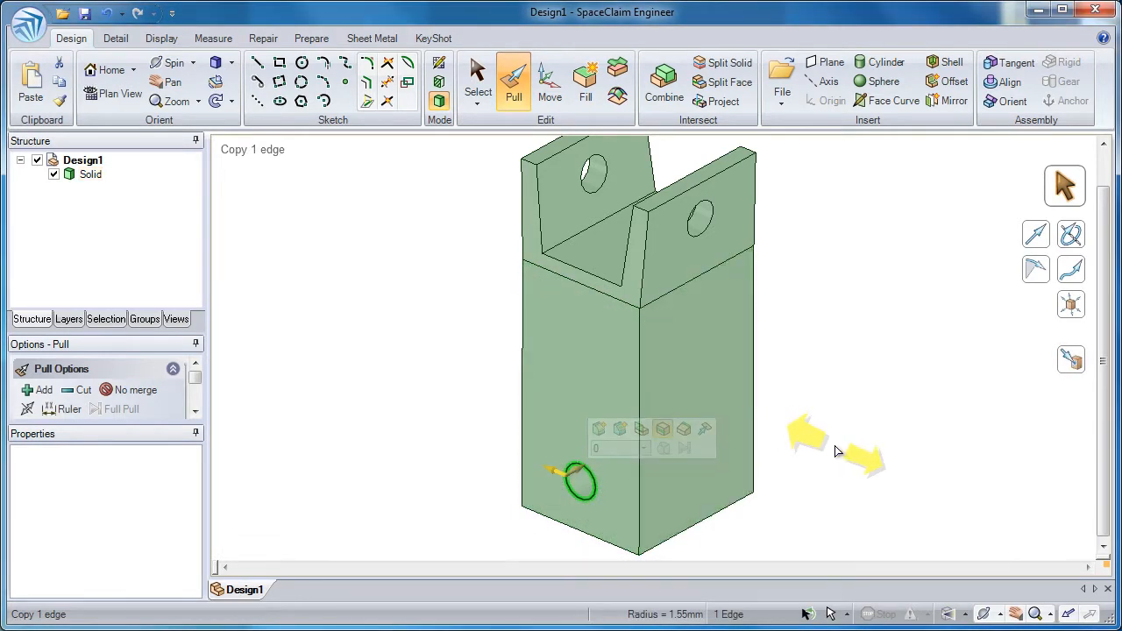
drag(821, 442, 824, 444)
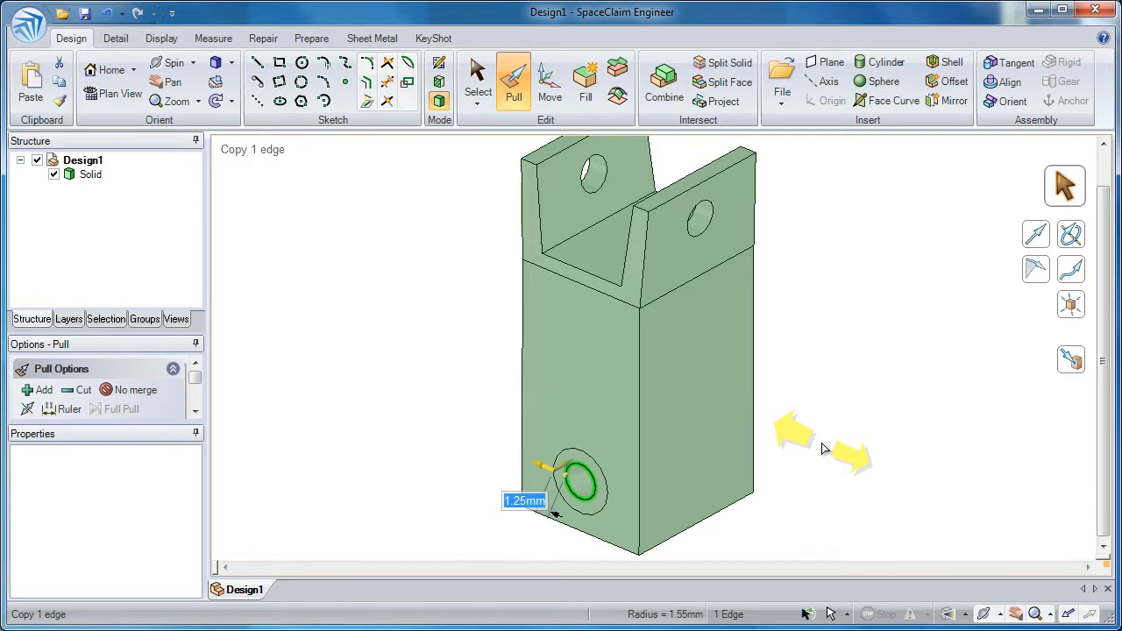
- Pull the side face around the imprinted circle back through the whole block, leaving a separate tube below the bracket
double_click(640, 471)
click(623, 469)
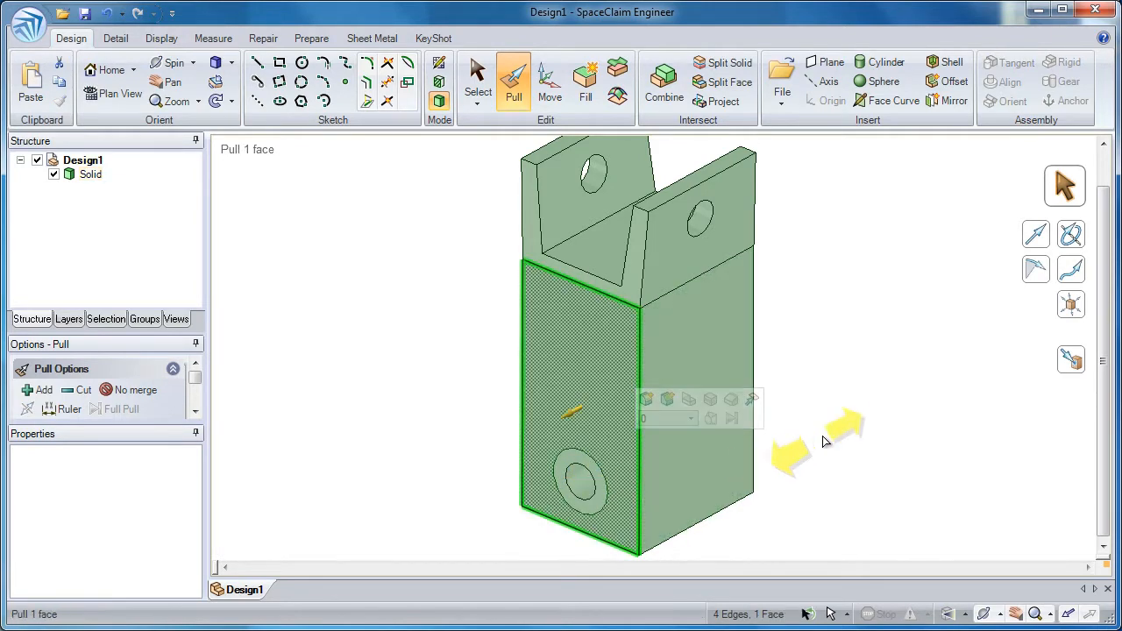
drag(826, 435, 952, 368)
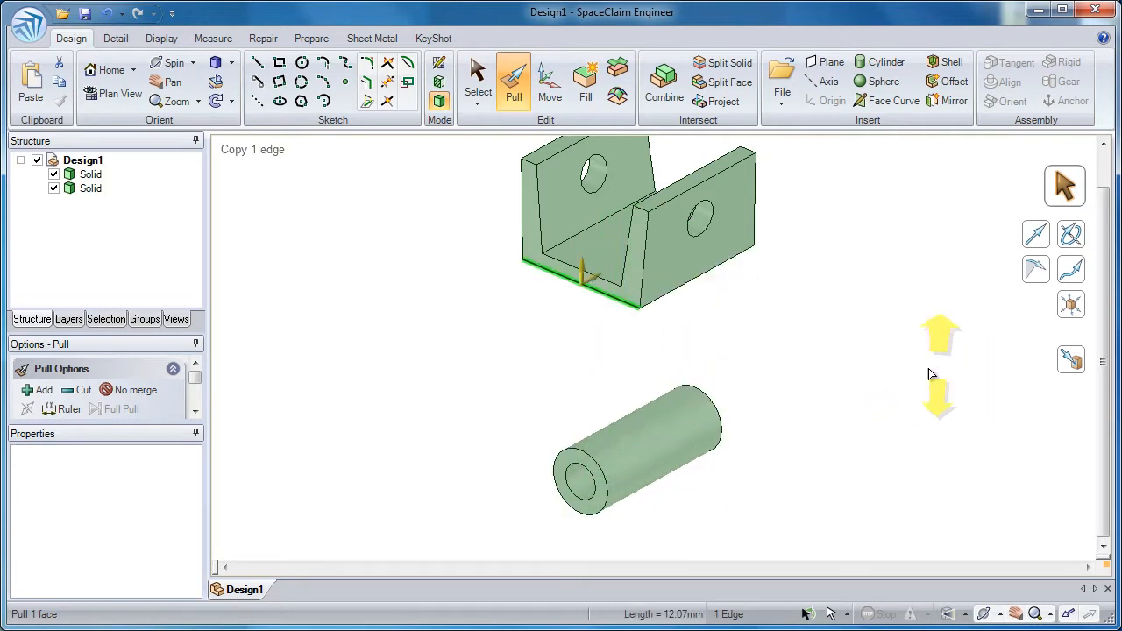
ctrl+middle_drag(790, 456, 796, 417)
shift+middle_drag(796, 417, 712, 401)
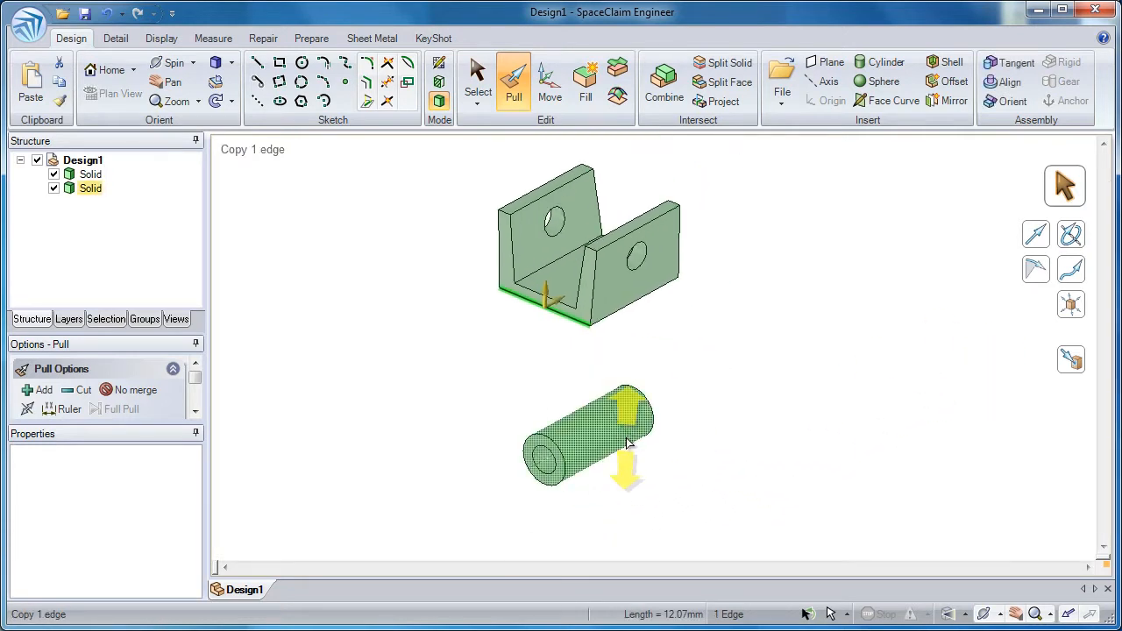
- Enlarge the tube's outer cylinder into a thick ring and its bore to a radius of about 8.03 mm
click(628, 429)
drag(697, 407, 719, 403)
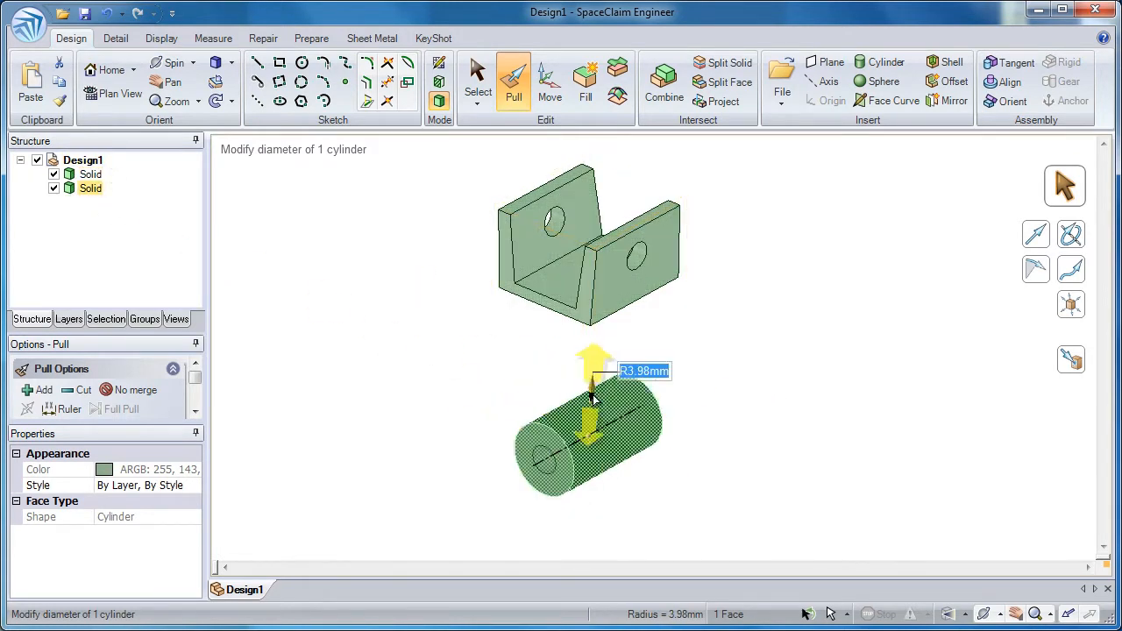
drag(743, 412, 536, 372)
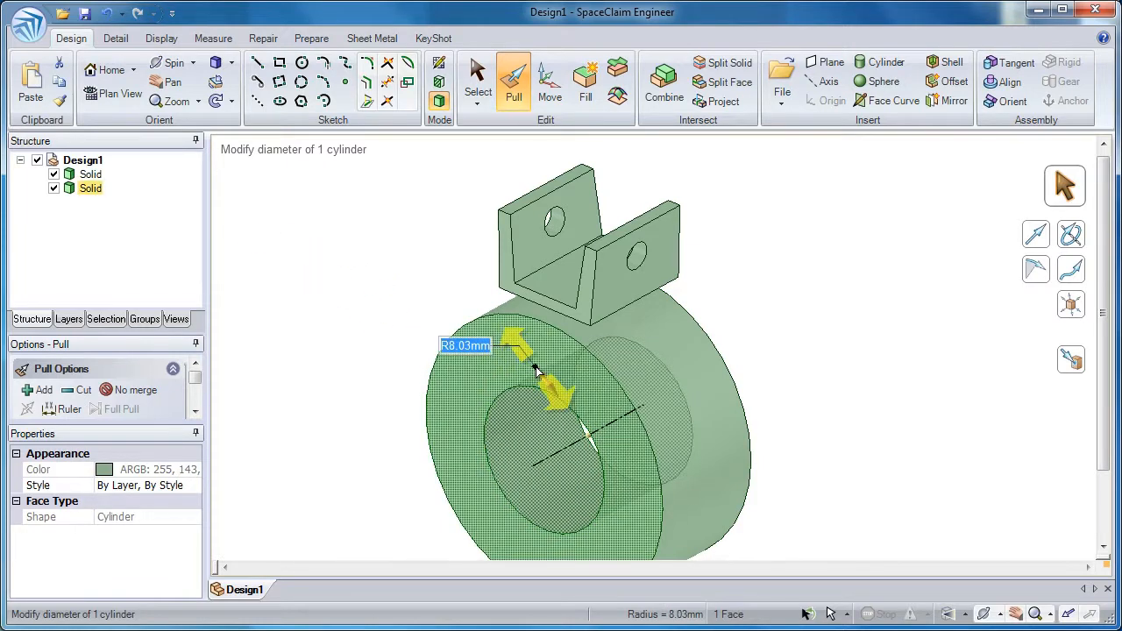
- Select both end faces of the ring and pull them outward by about 2.37 mm
click(536, 371)
scroll(698, 368, down, 1)
ctrl+click(699, 366)
mouse_move(763, 356)
mouse_down()
mouse_move(789, 348)
mouse_move(743, 356)
mouse_up()
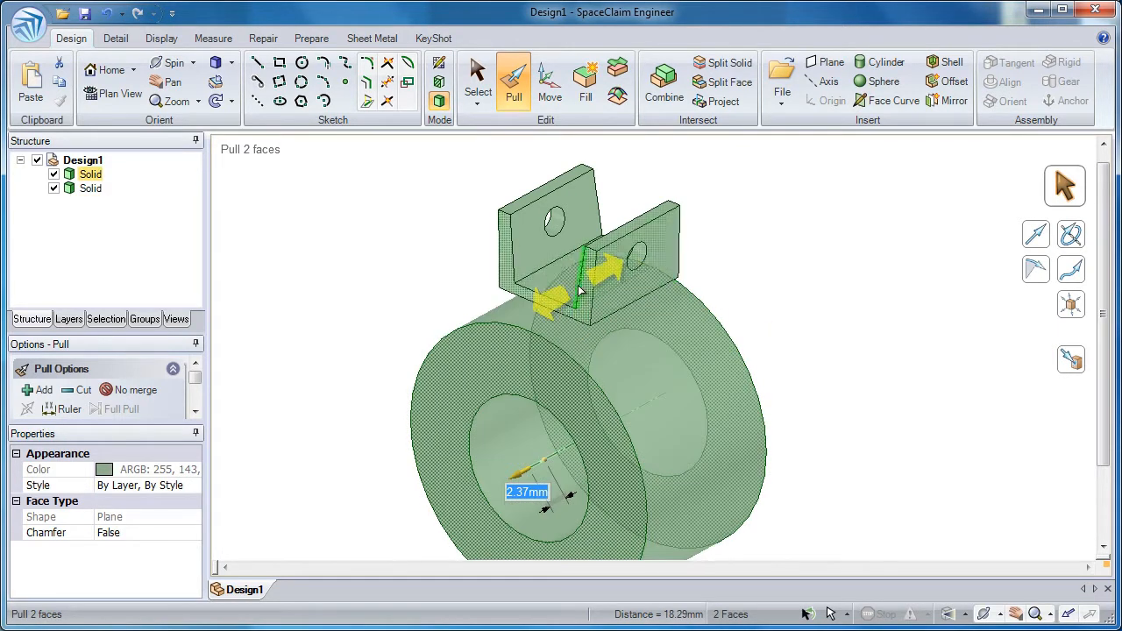
- Pull the bracket's underside down into the ring so both solids merge into one
click(568, 285)
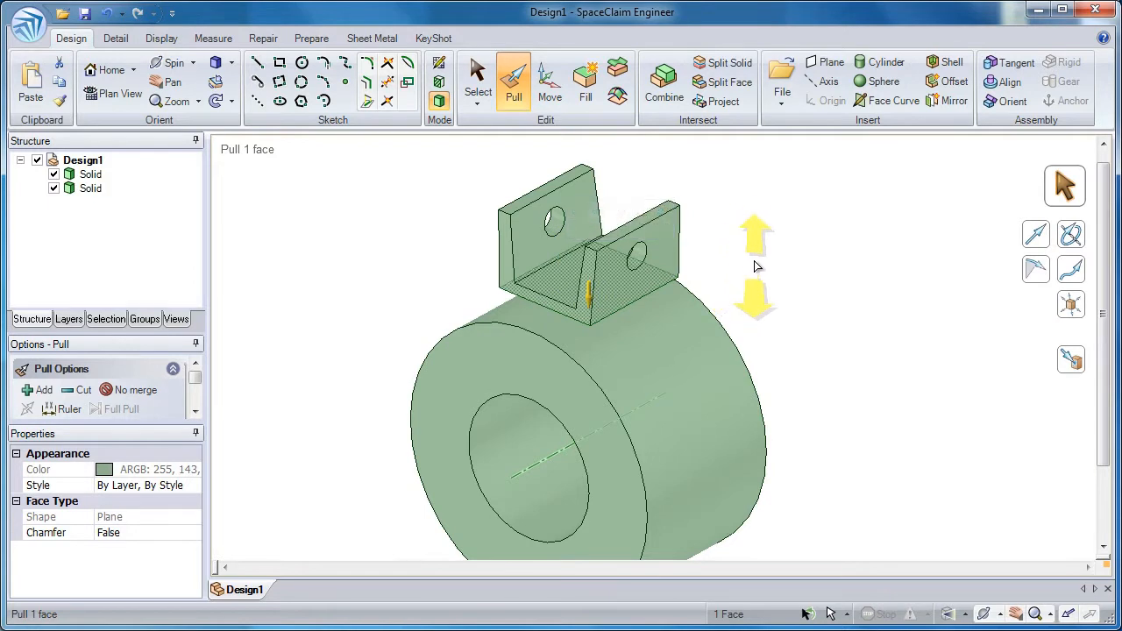
drag(757, 255, 751, 288)
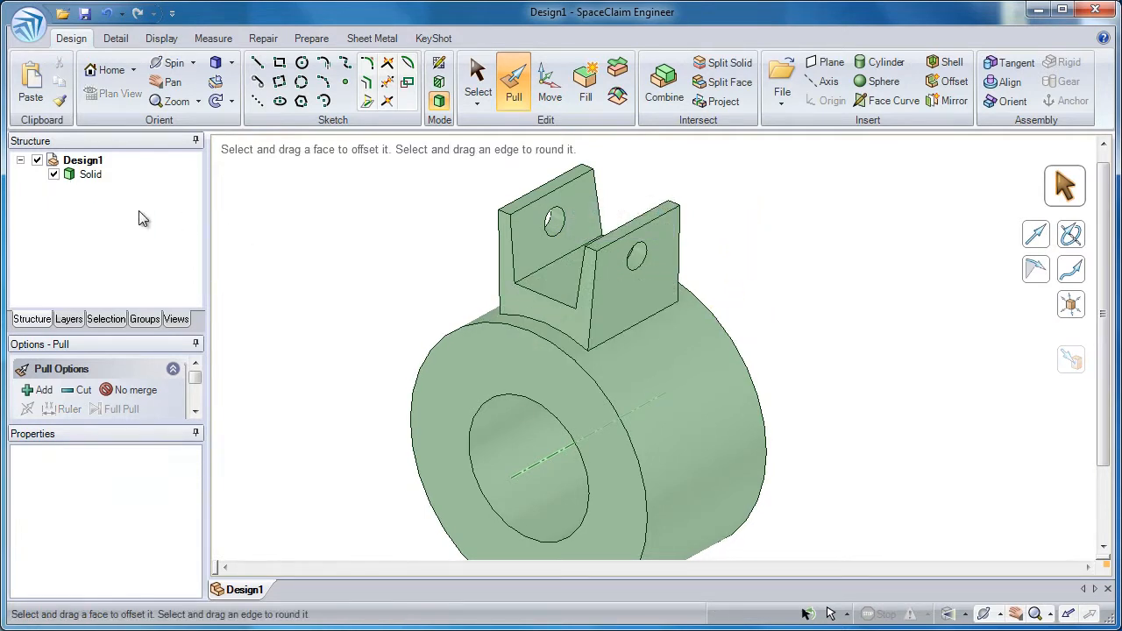
middle_drag(380, 307, 425, 251)
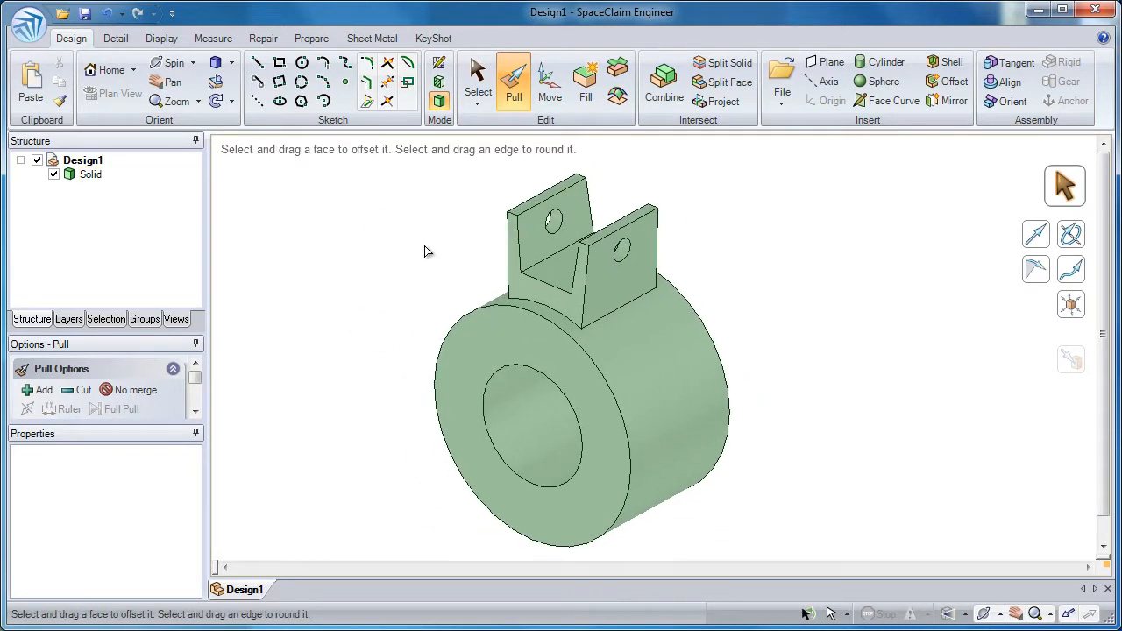
- Pattern the bracket's faces by rotating them about the ring's axis, giving four evenly spaced brackets
click(550, 83)
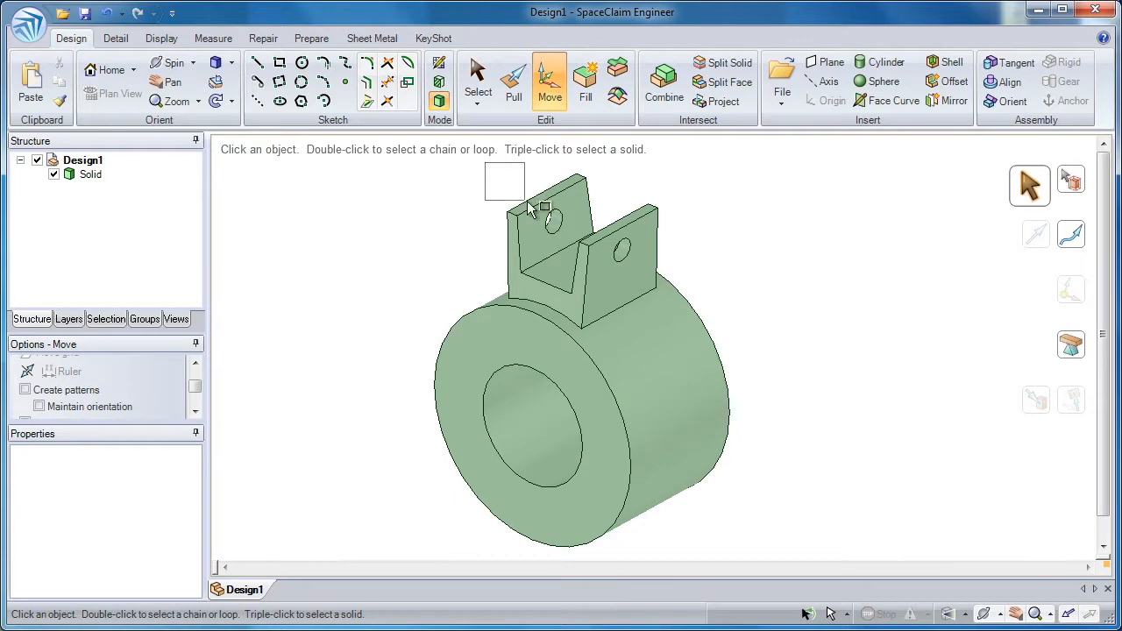
drag(685, 346, 686, 347)
drag(582, 254, 580, 399)
click(96, 391)
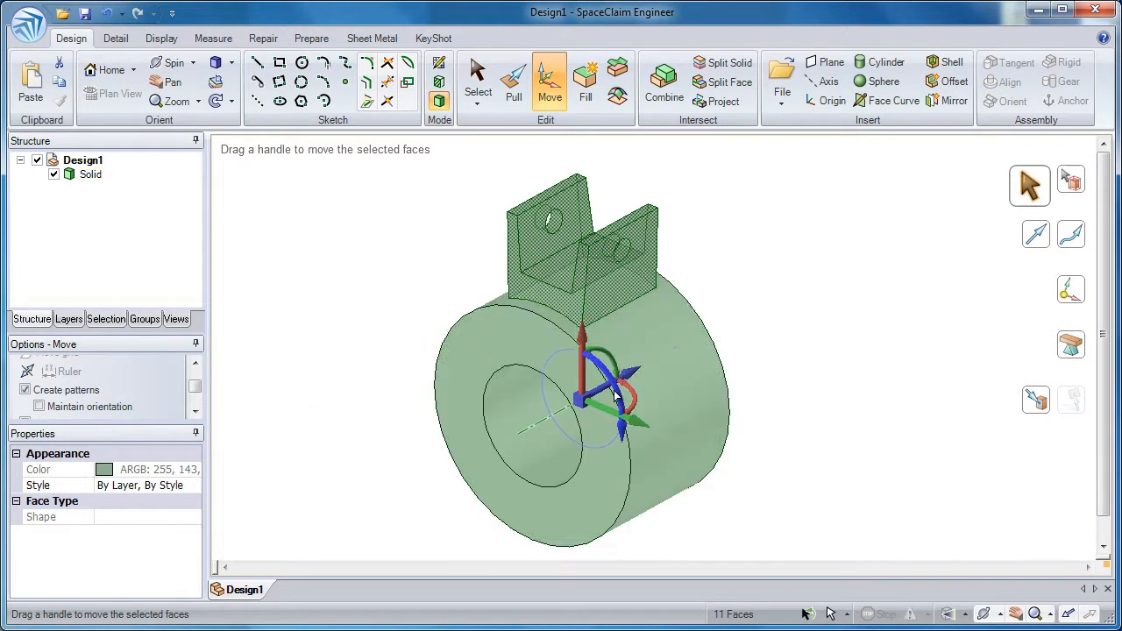
drag(616, 396, 522, 253)
click(780, 315)
ctrl+middle_drag(779, 392, 731, 262)
- Try enlarging the two holes of one side bracket to a radius of about 2.63 mm, and undo the change
right_drag(754, 249, 752, 274)
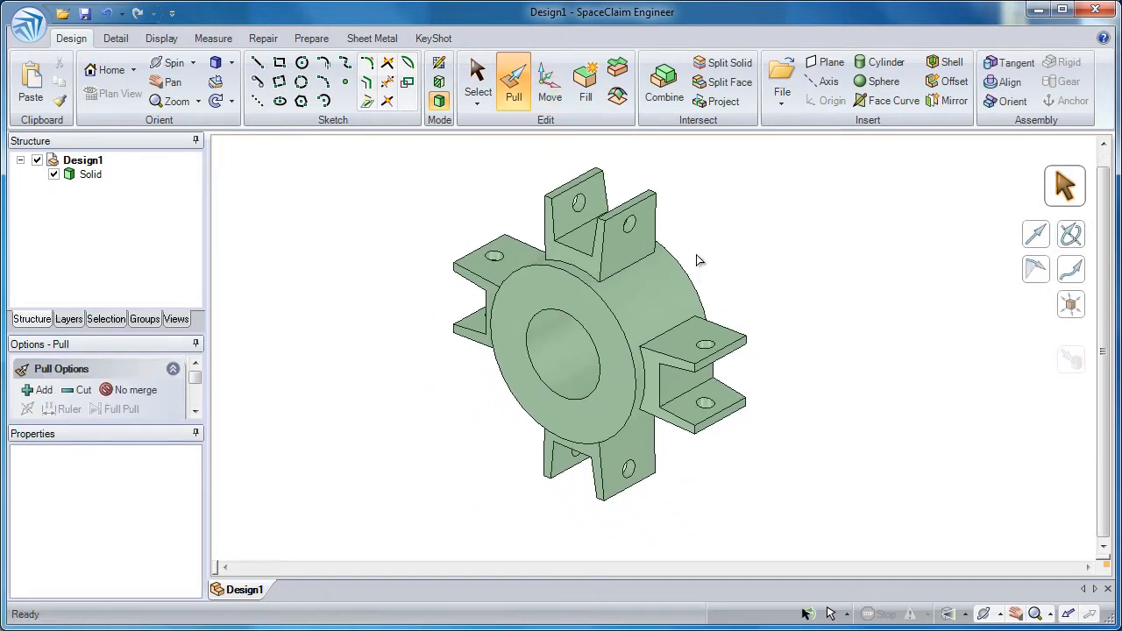
right_drag(692, 233, 693, 241)
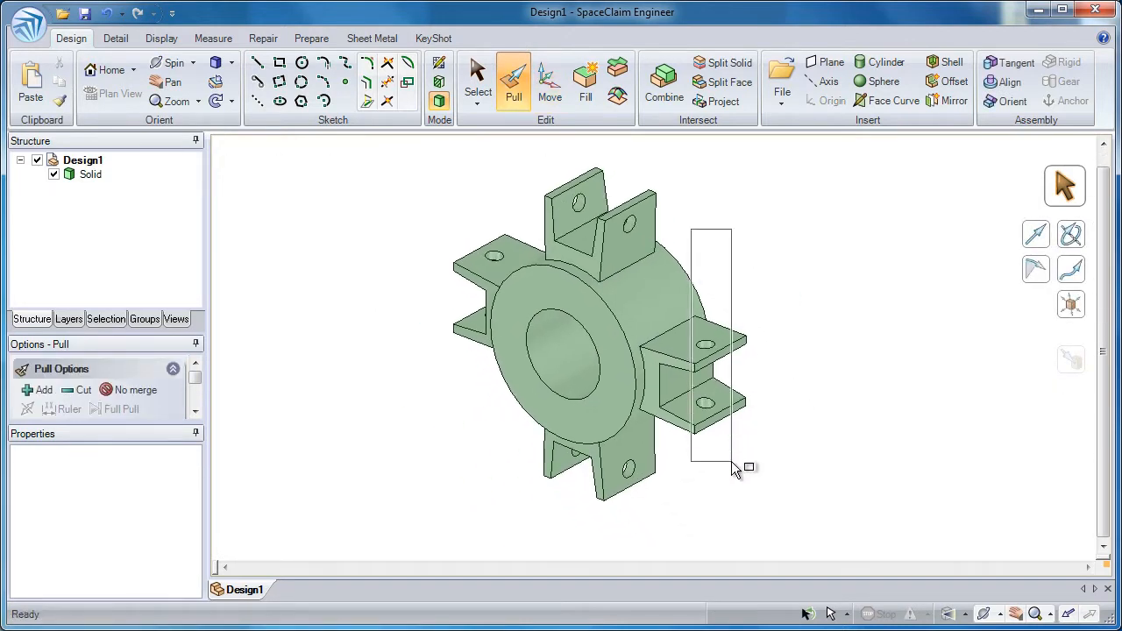
drag(735, 469, 734, 469)
mouse_move(819, 357)
mouse_down()
mouse_move(879, 349)
mouse_move(813, 358)
mouse_move(829, 357)
mouse_up()
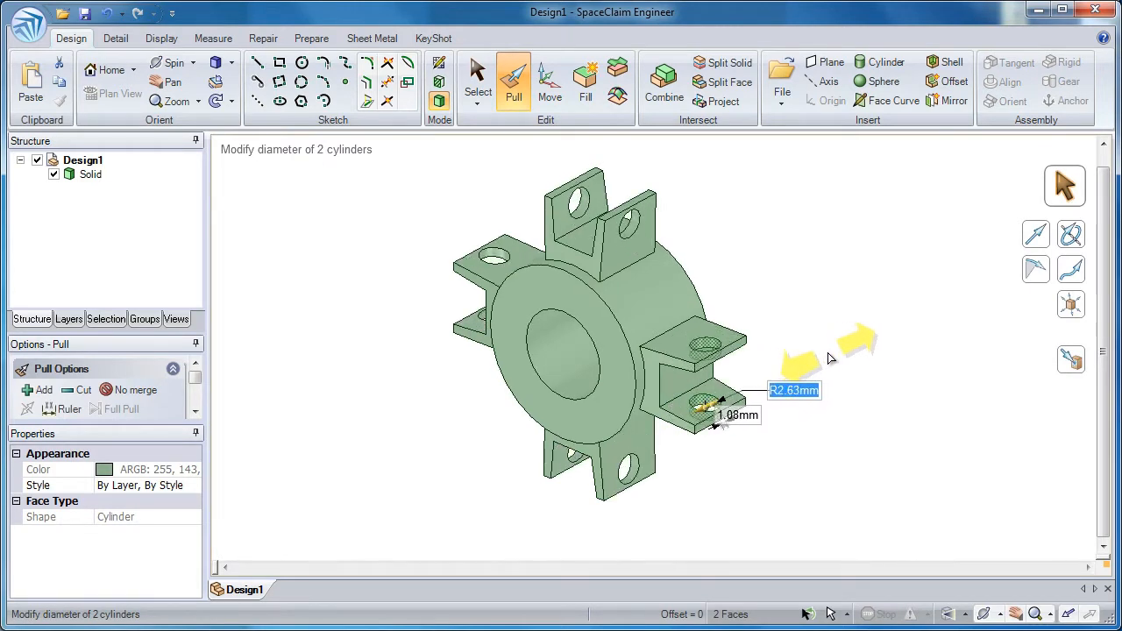
key(ctrl+z)
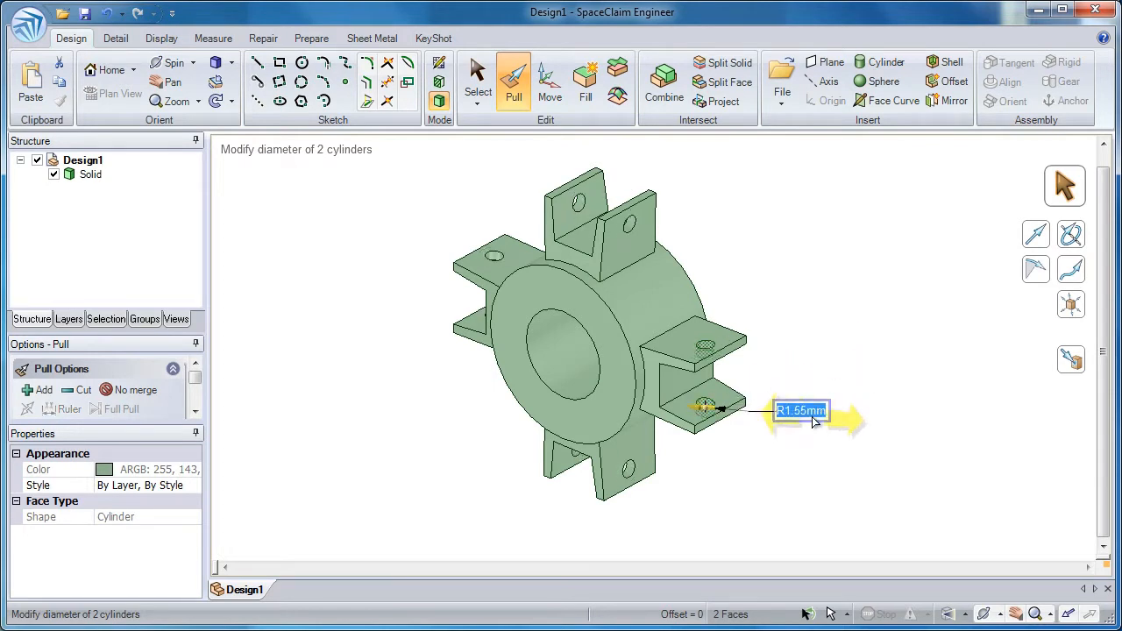
- Unpattern the bracket beneath the ring and remove all its faces with Fill
click(690, 483)
click(637, 456)
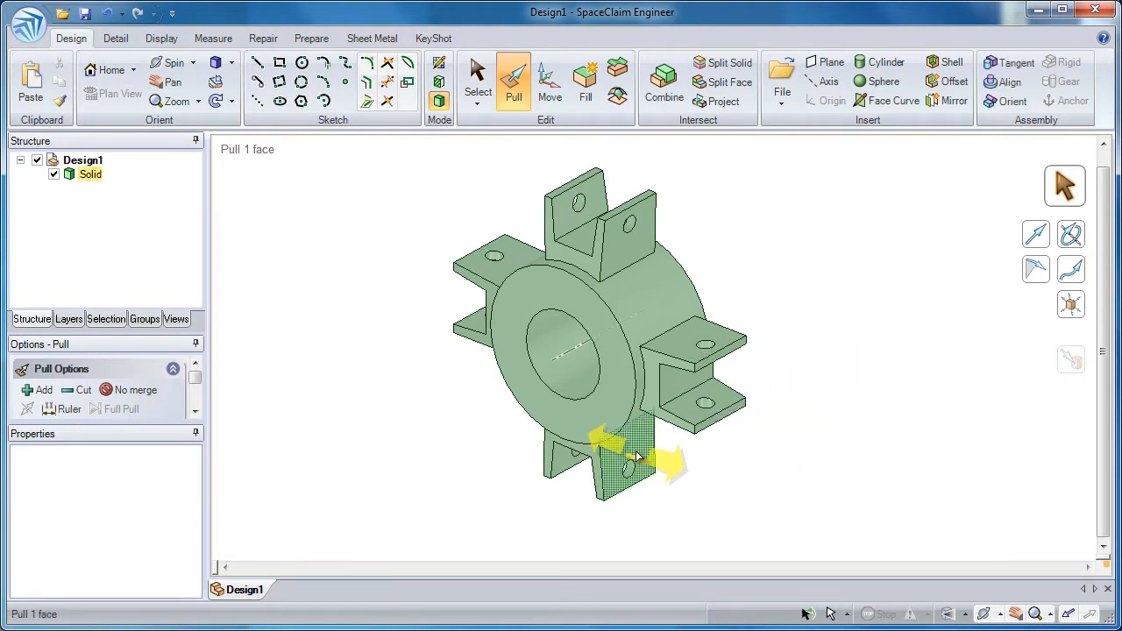
right_click(637, 456)
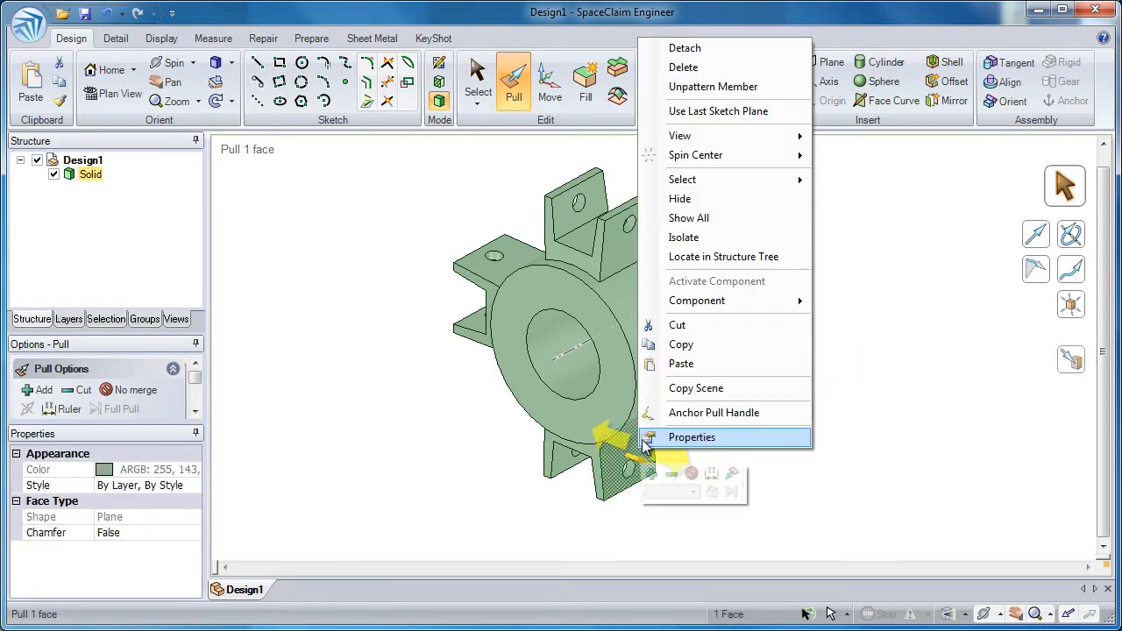
click(706, 93)
click(809, 340)
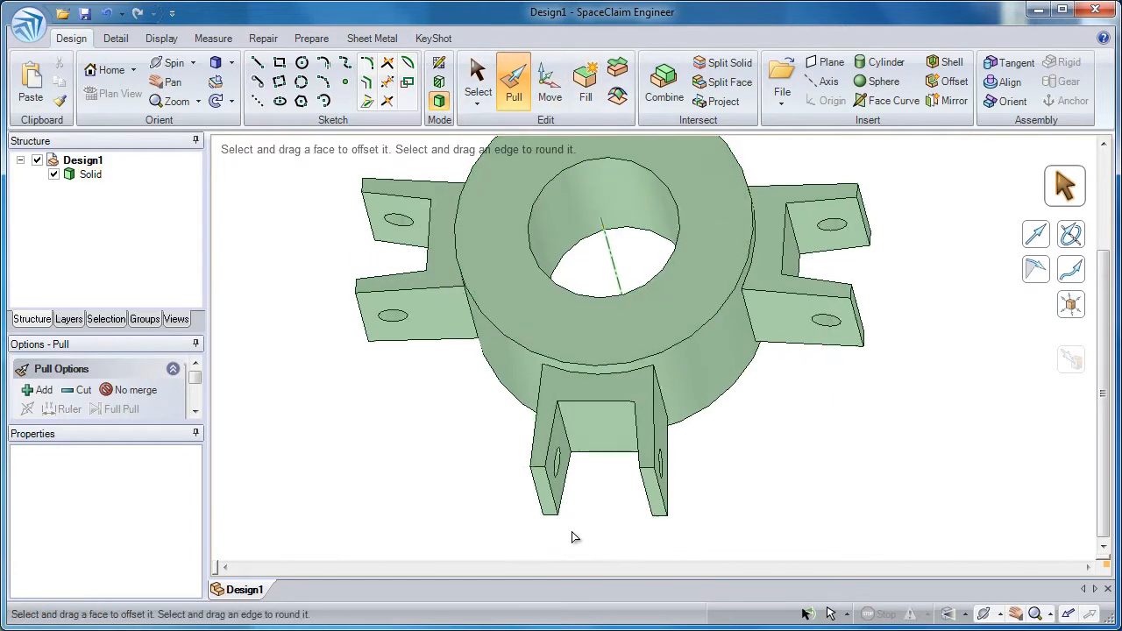
drag(513, 529, 684, 347)
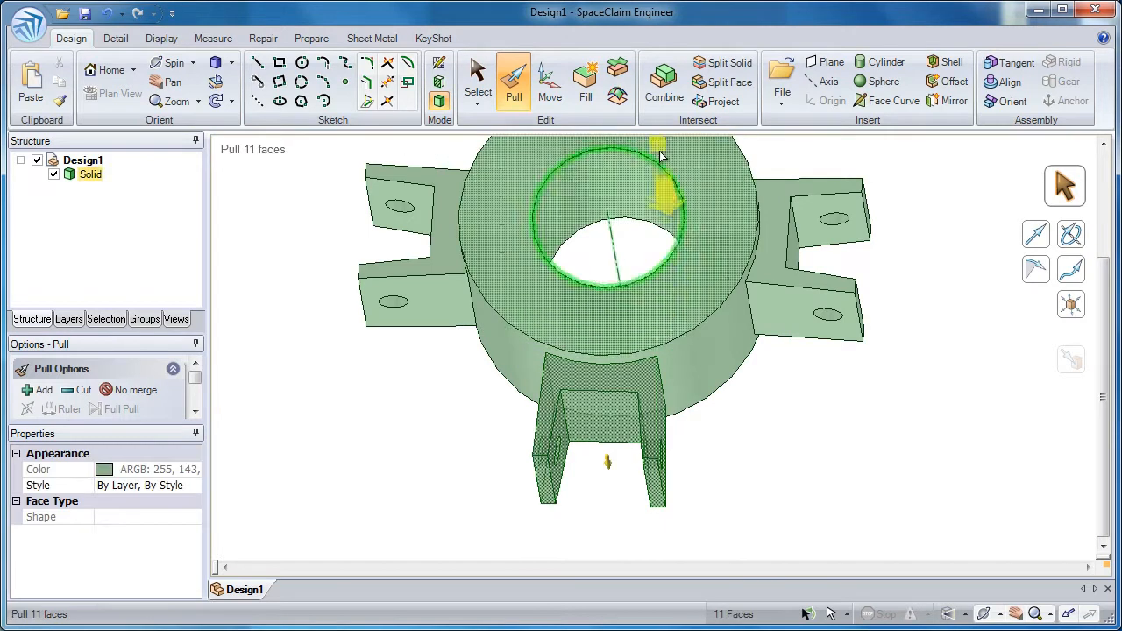
click(590, 79)
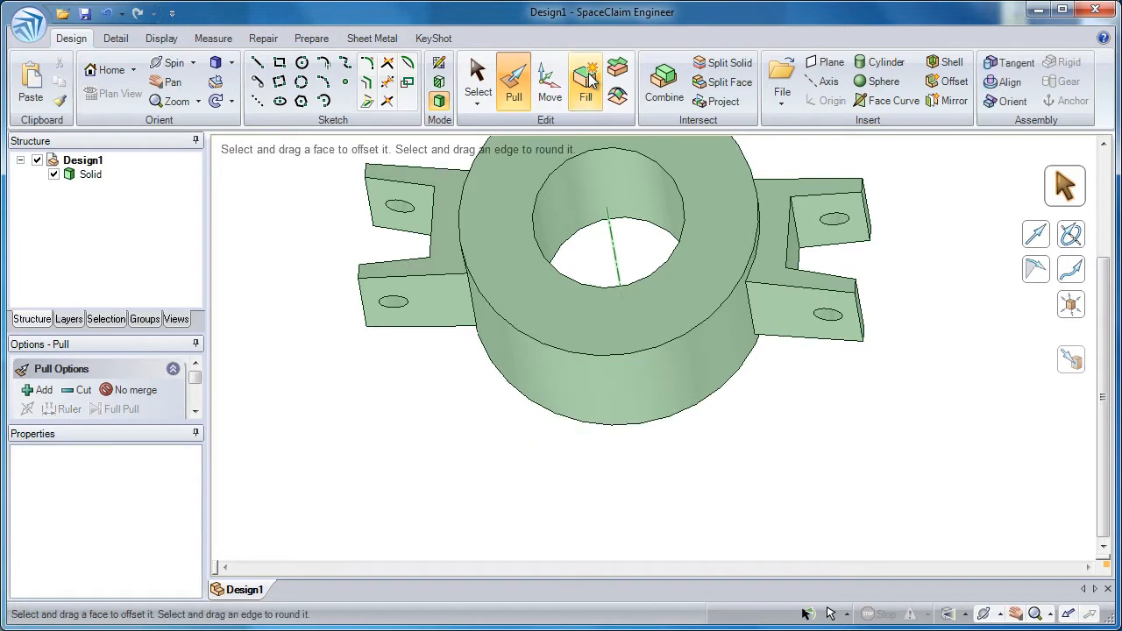
- Insert a plane through the ring's axis, perpendicular to the inner face of a side bracket
middle_drag(816, 156, 625, 305)
click(600, 300)
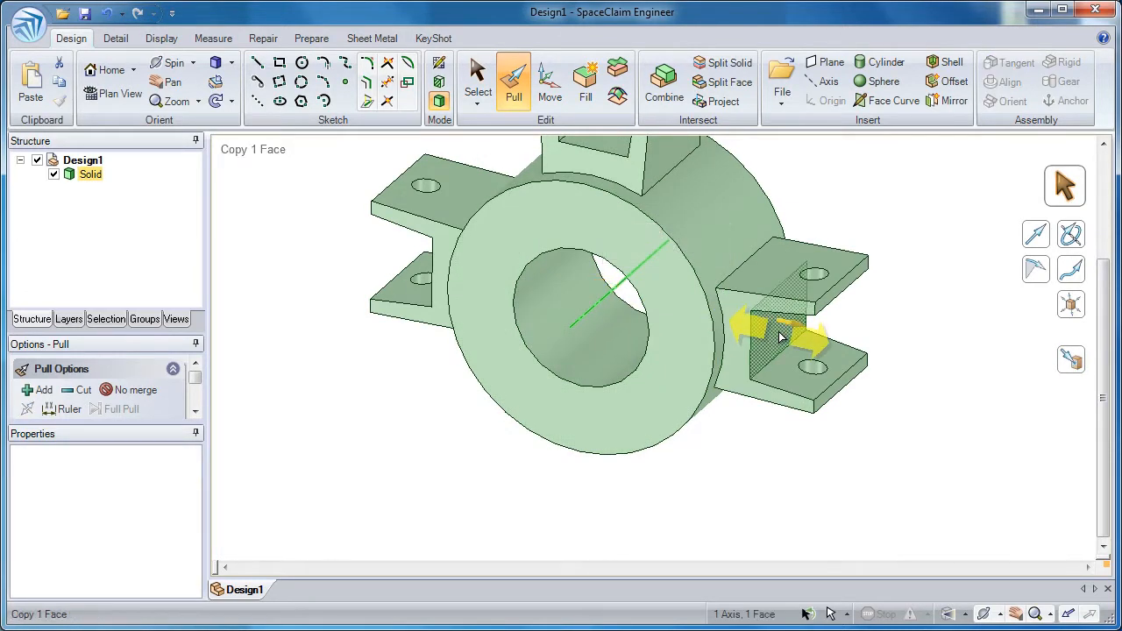
click(833, 63)
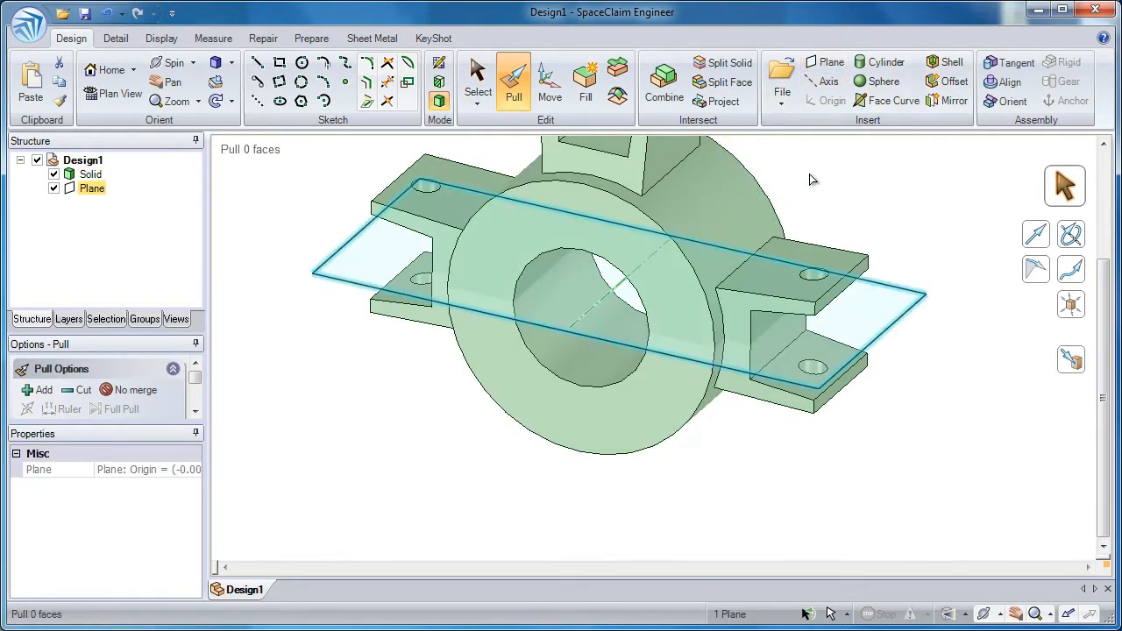
click(811, 174)
- Split the solid into upper and lower halves along the plane with Combine, and delete the plane
right_drag(868, 180, 799, 222)
right_drag(944, 225, 944, 226)
middle_drag(944, 225, 759, 282)
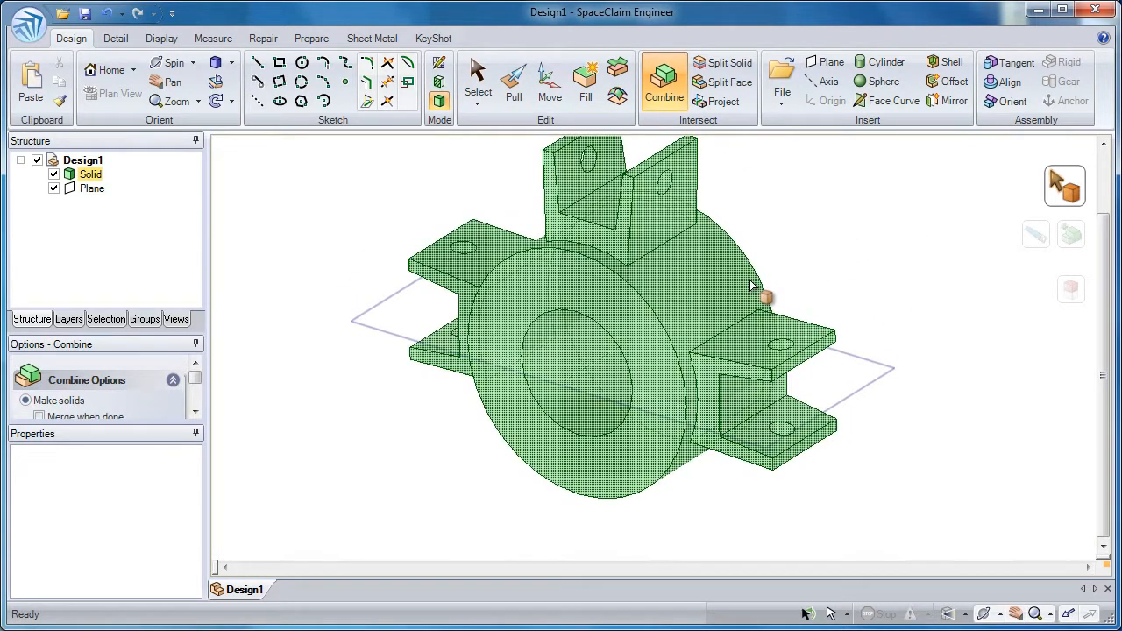
click(750, 281)
click(840, 355)
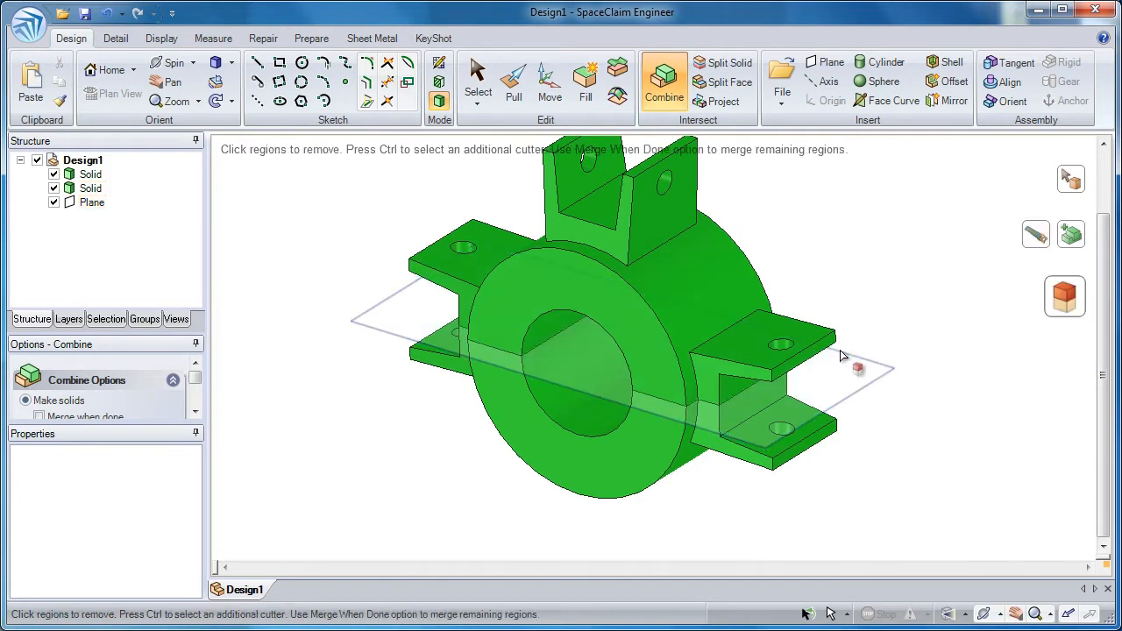
key(Escape)
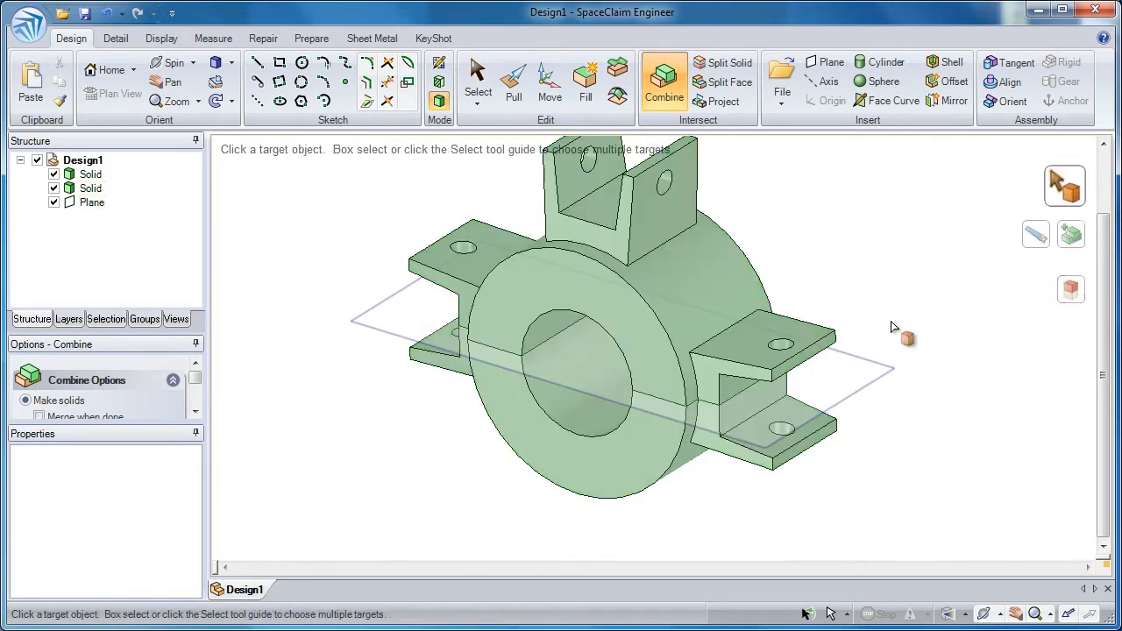
key(Escape)
click(879, 368)
key(Delete)
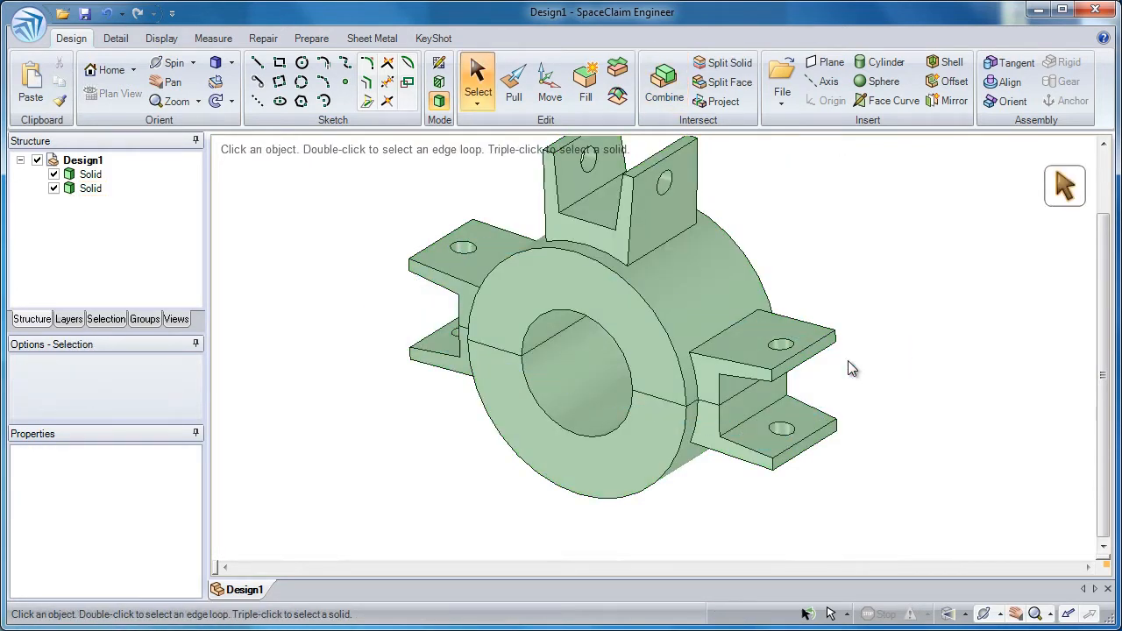
- Select the whole lower half with the Move tool and move it straight down, away from the upper half
right_drag(925, 315, 804, 375)
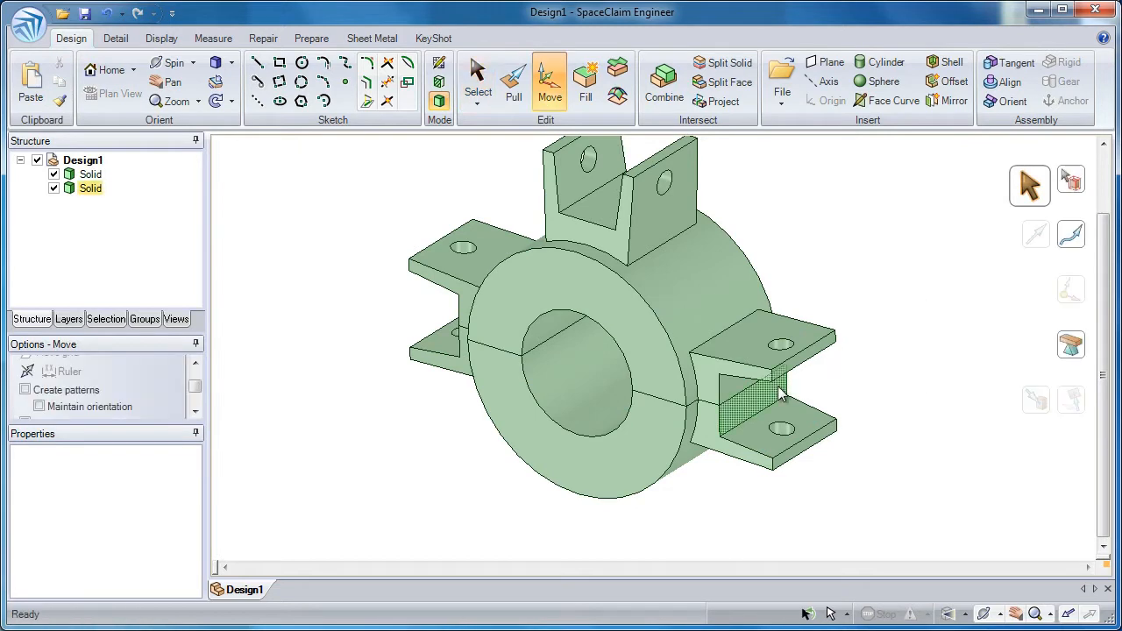
click(779, 388)
key(Escape)
click(752, 407)
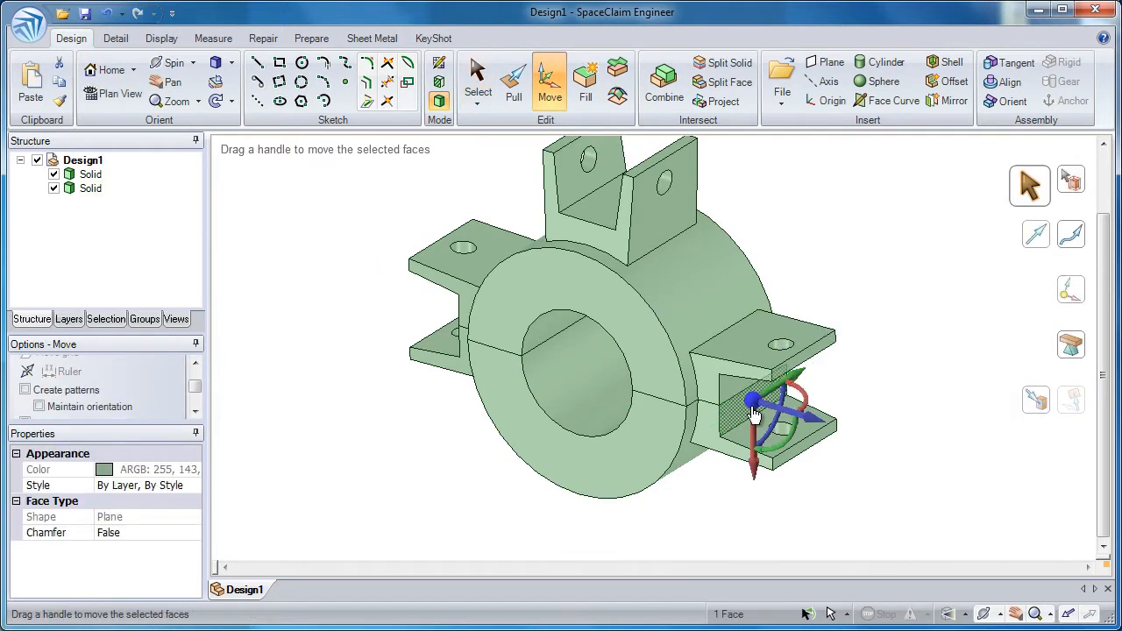
triple_click(754, 411)
drag(629, 345, 628, 470)
click(766, 444)
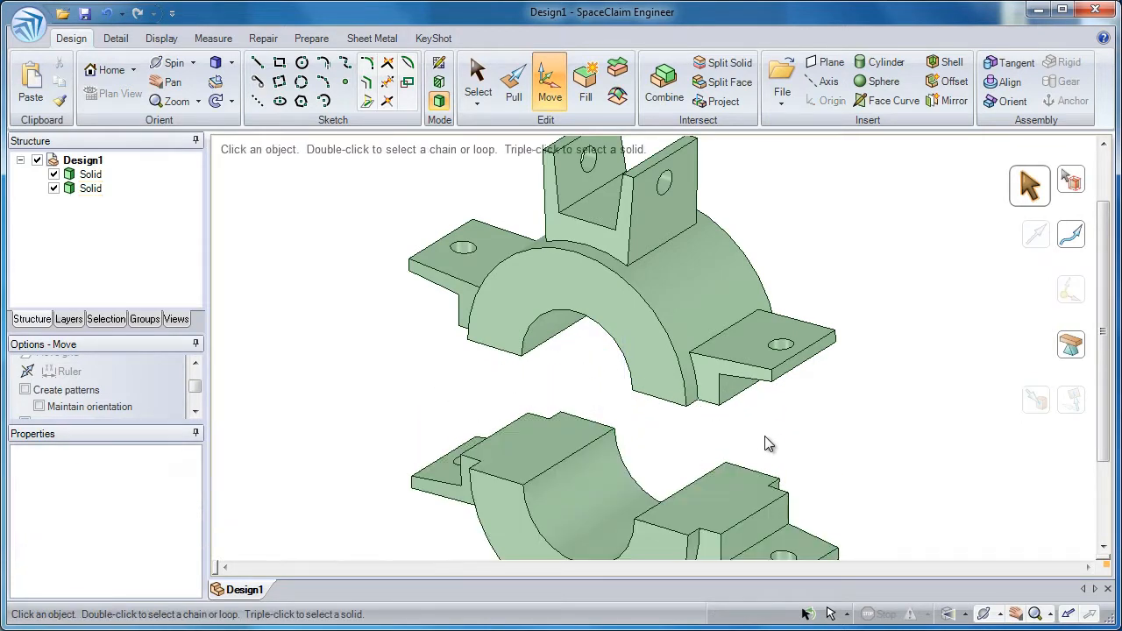
scroll(789, 423, down, 3)
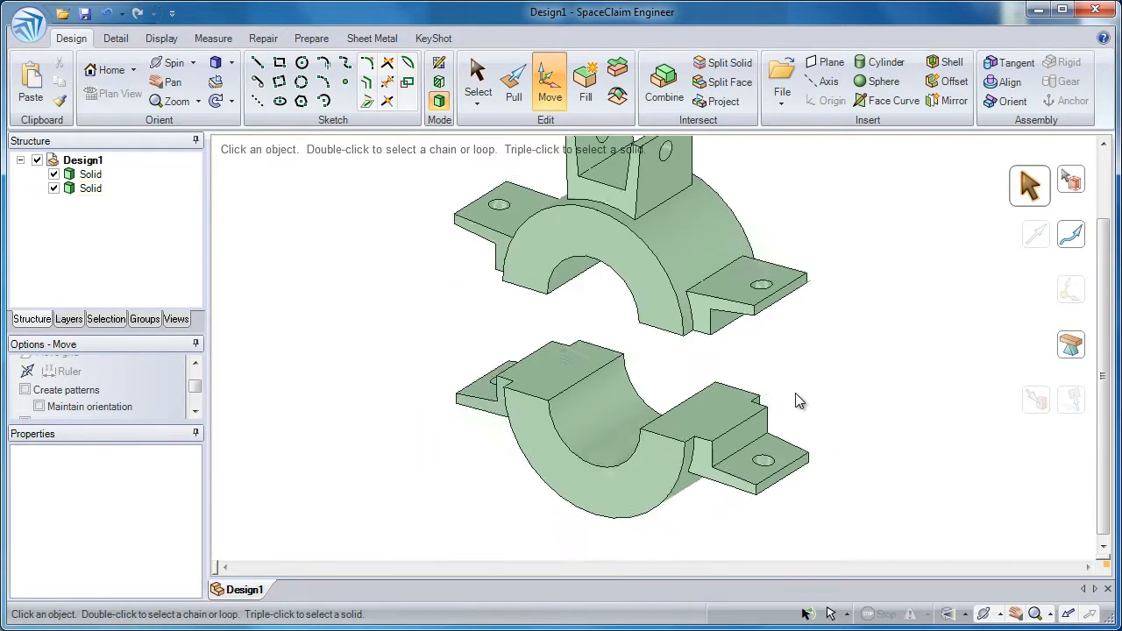
- Select both solids, the upper and lower clamp halves, and move each one to its own new component
key(z)
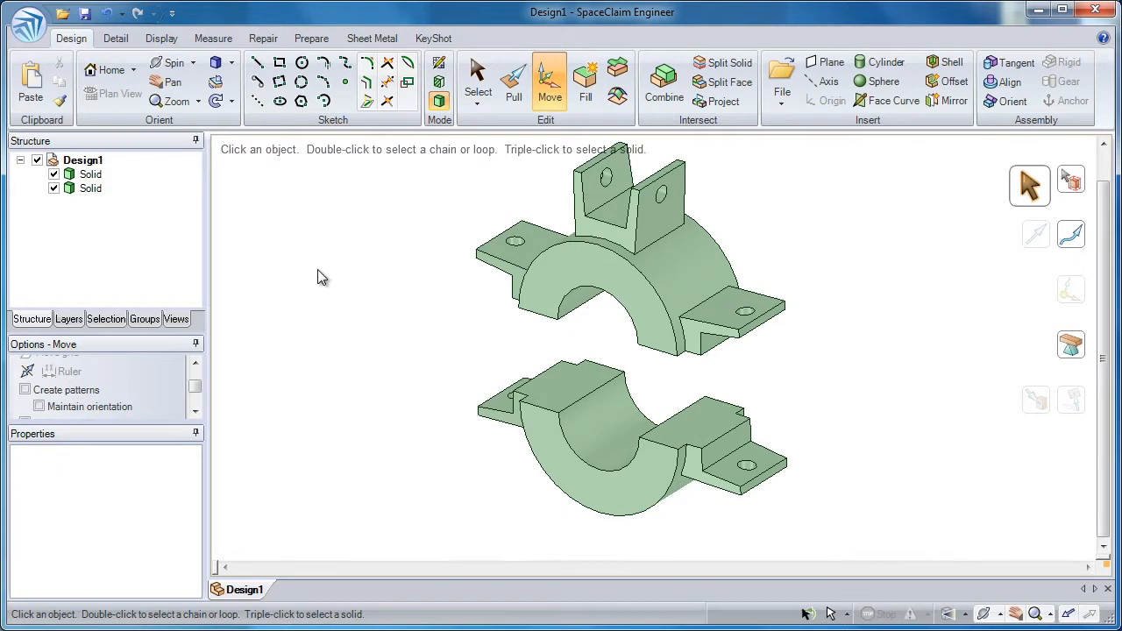
click(90, 175)
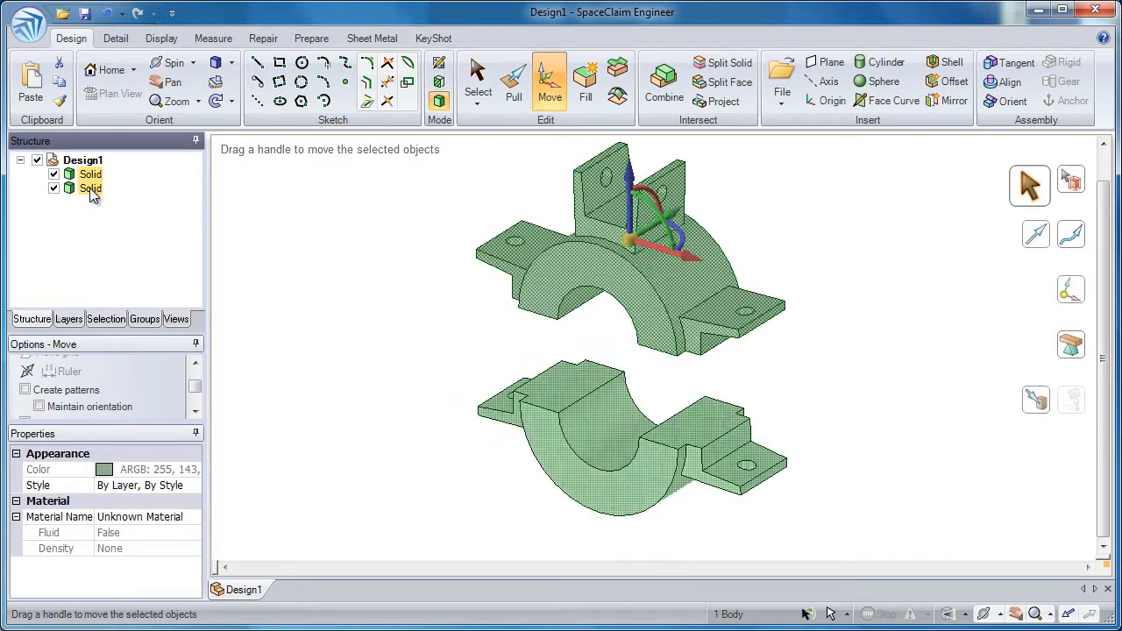
ctrl+click(89, 187)
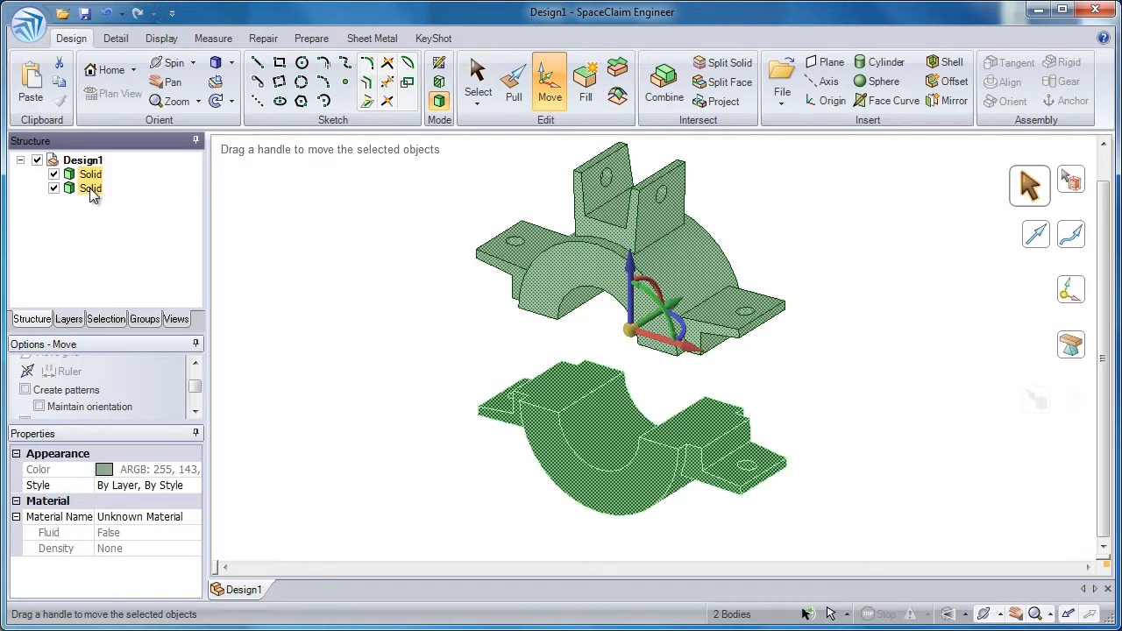
right_click(90, 193)
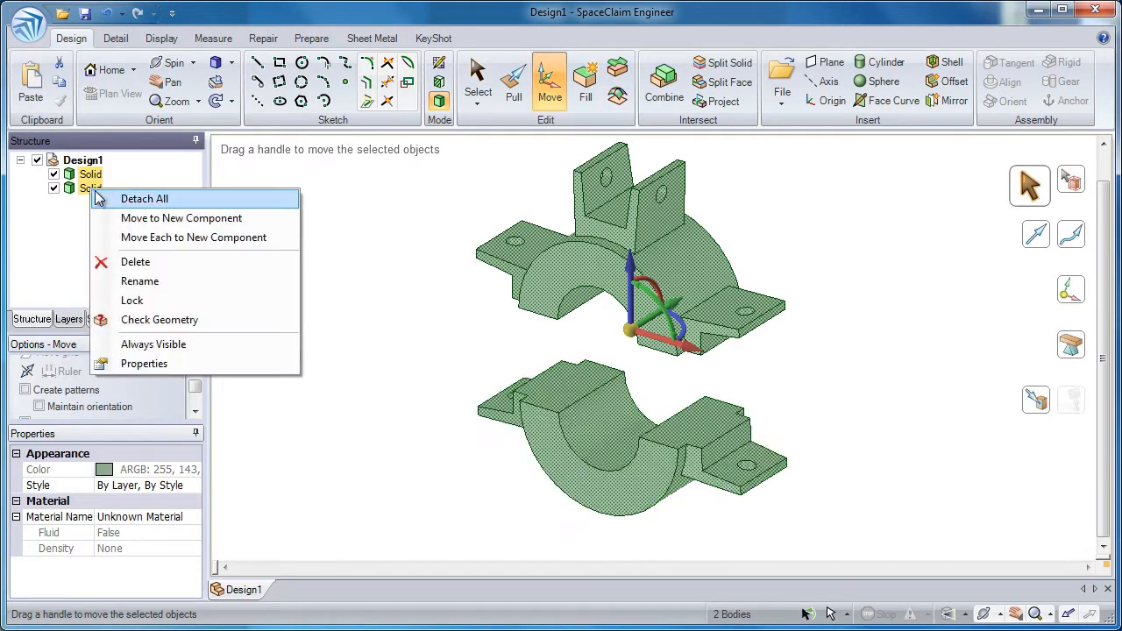
click(153, 238)
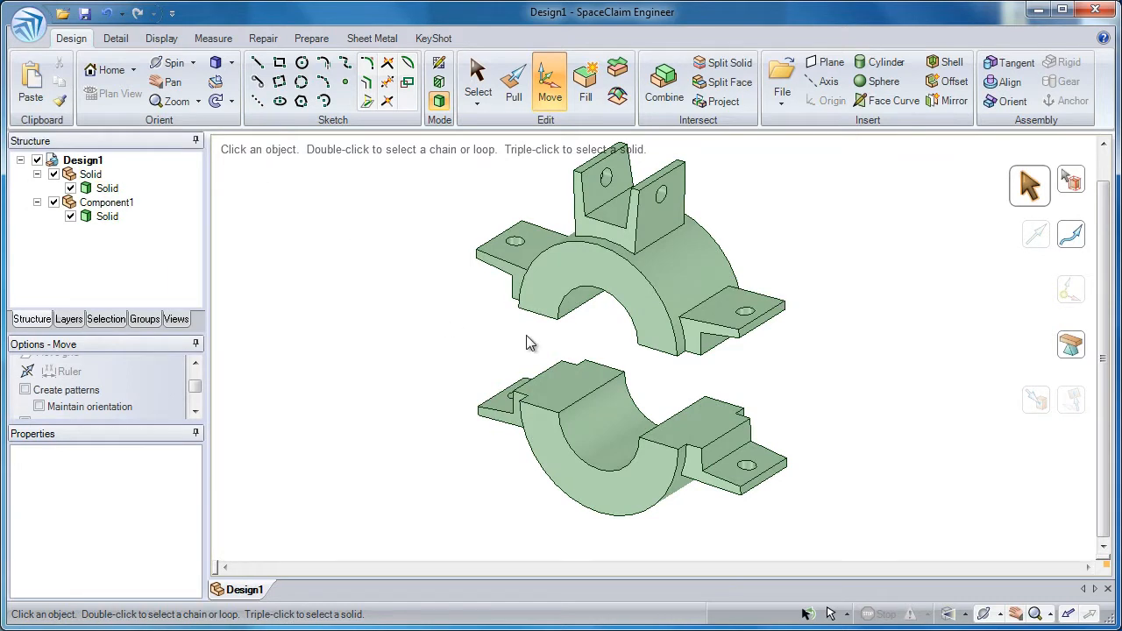
- Colour the lower half's component Orange from the SpaceClaim Colors
click(104, 203)
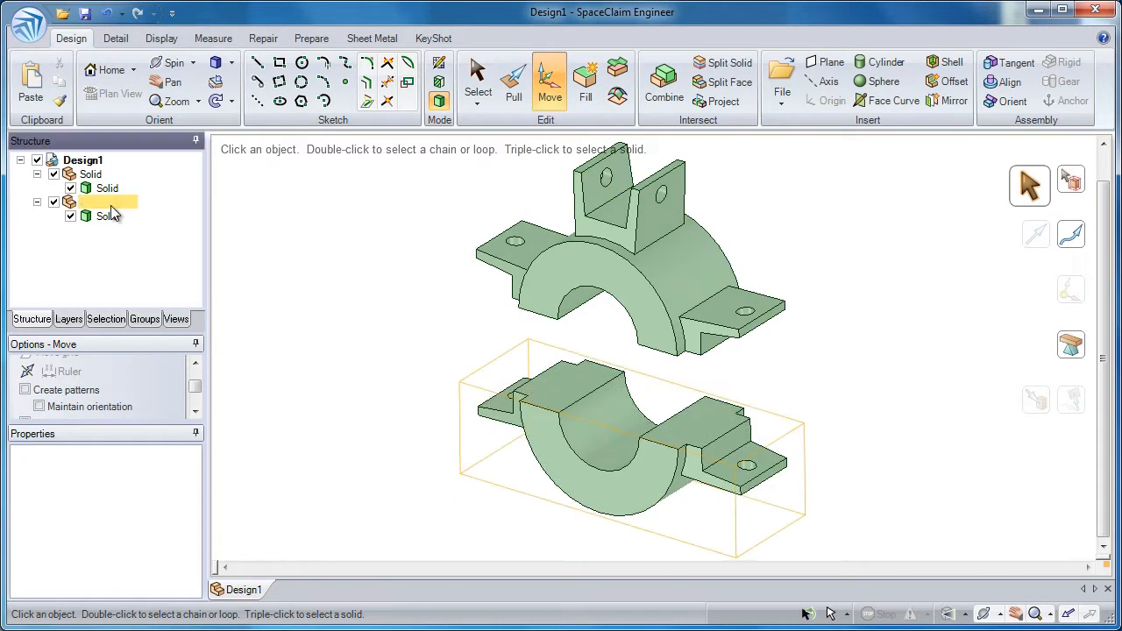
click(116, 38)
click(305, 106)
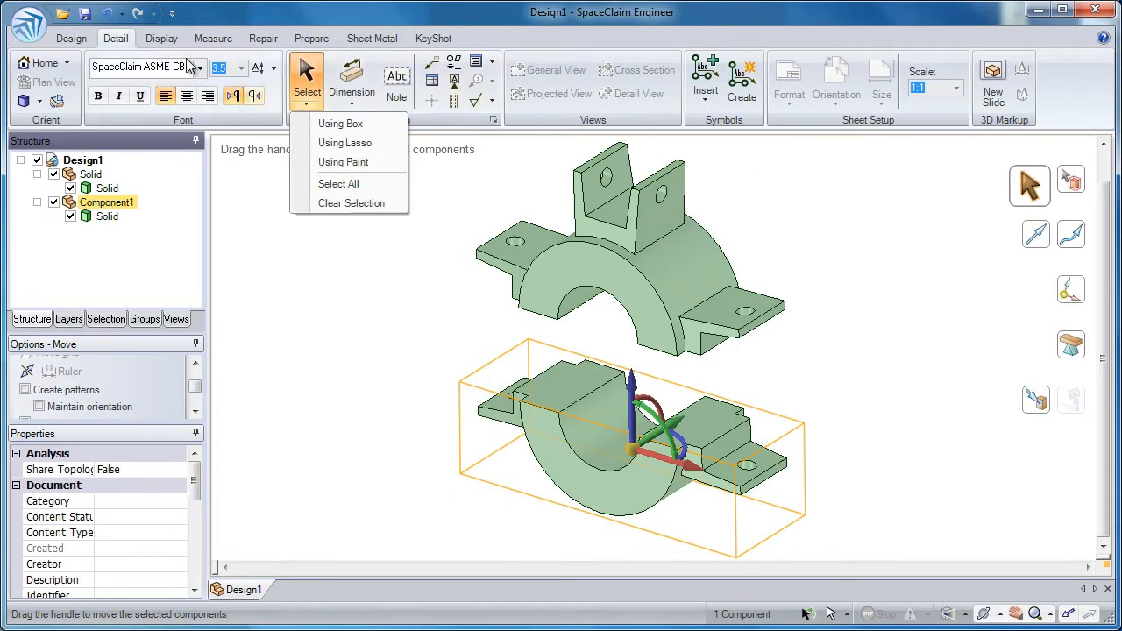
click(162, 39)
click(171, 92)
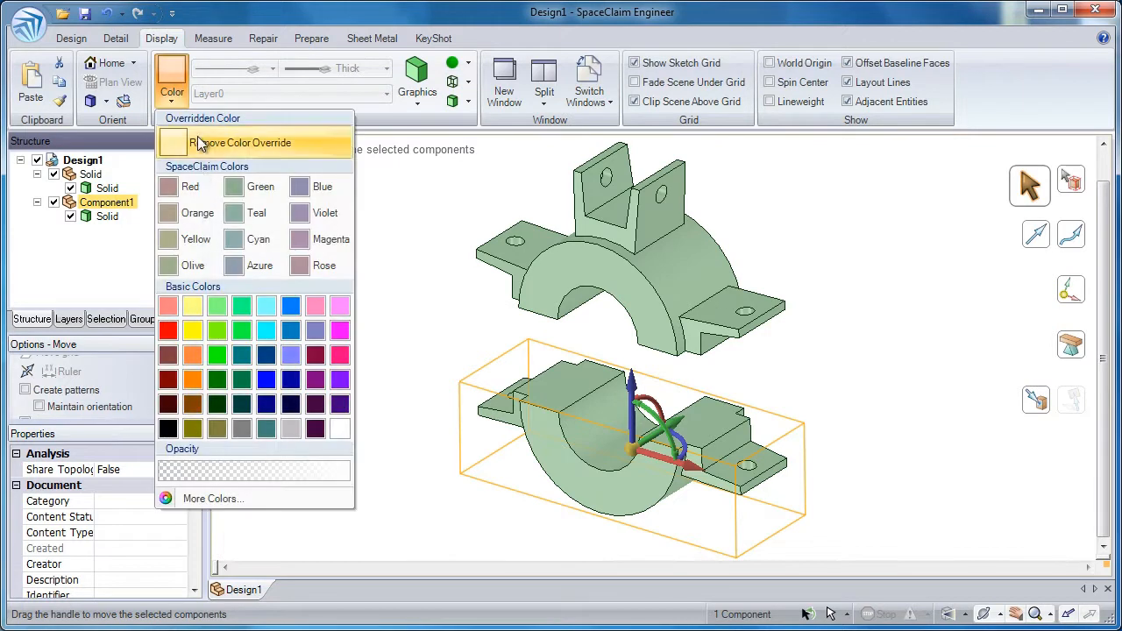
click(188, 213)
click(378, 331)
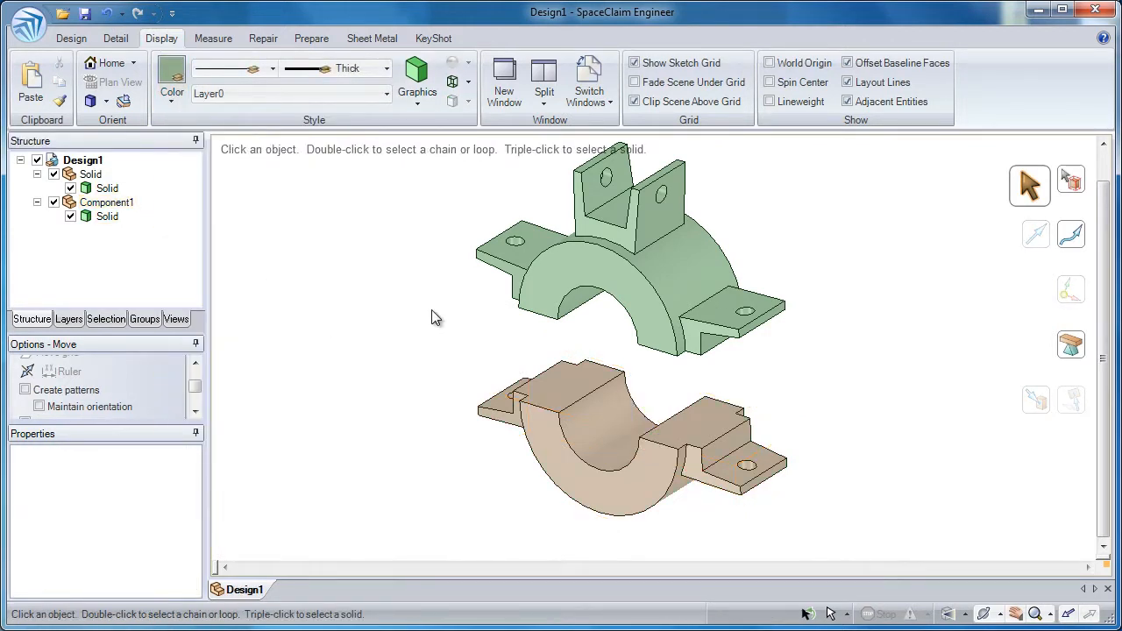
- Sketch a six-sided polygon about 6 mm across on one of the lower half's flat mating faces
click(71, 38)
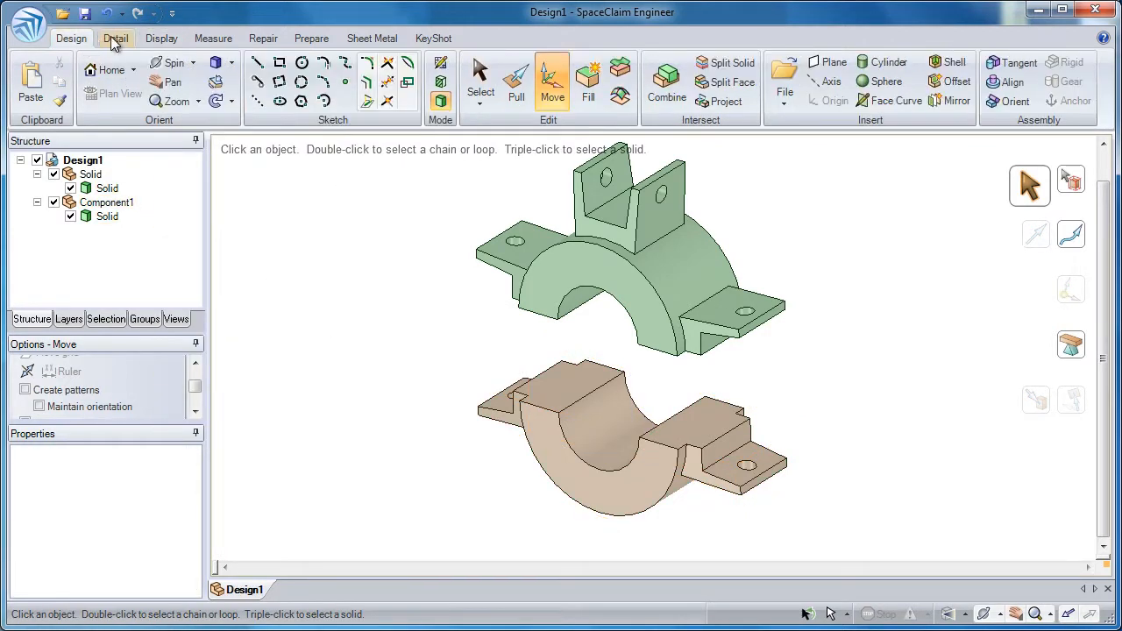
click(301, 102)
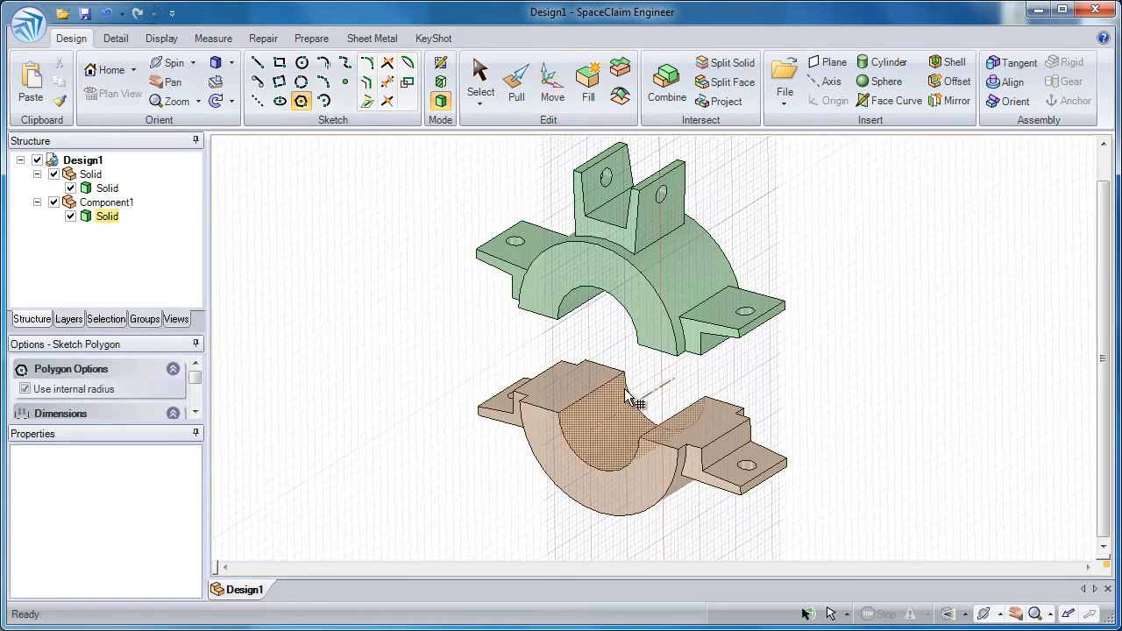
scroll(592, 378, up, 5)
click(523, 384)
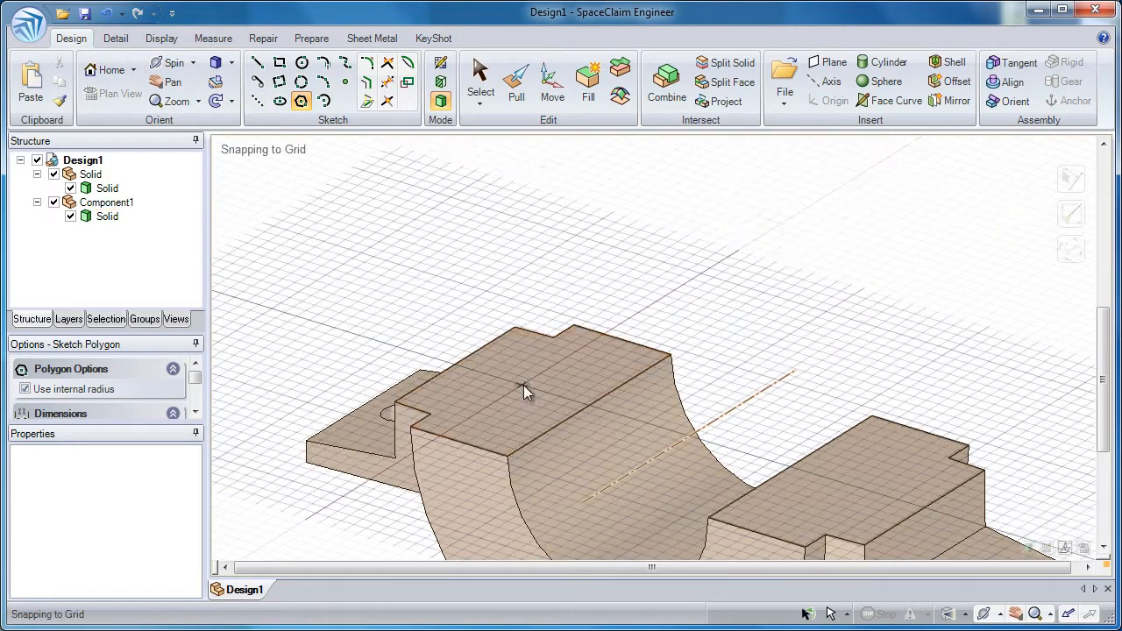
click(523, 385)
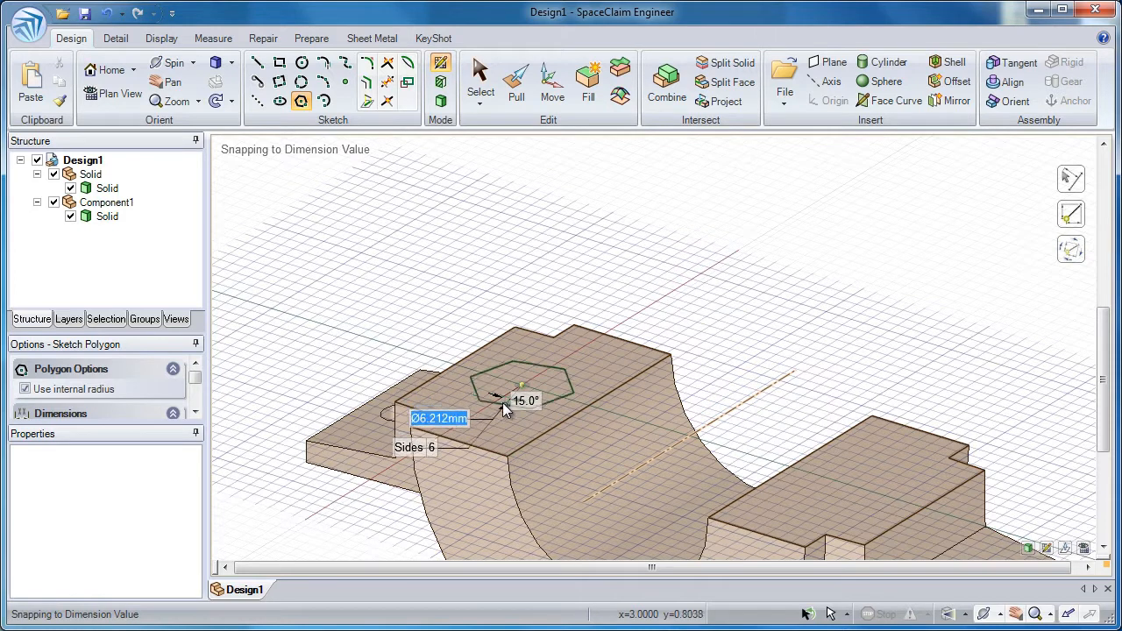
click(496, 403)
- Pull the hexagon up to the underside face of the upper half to form a connecting post
right_drag(571, 351, 546, 375)
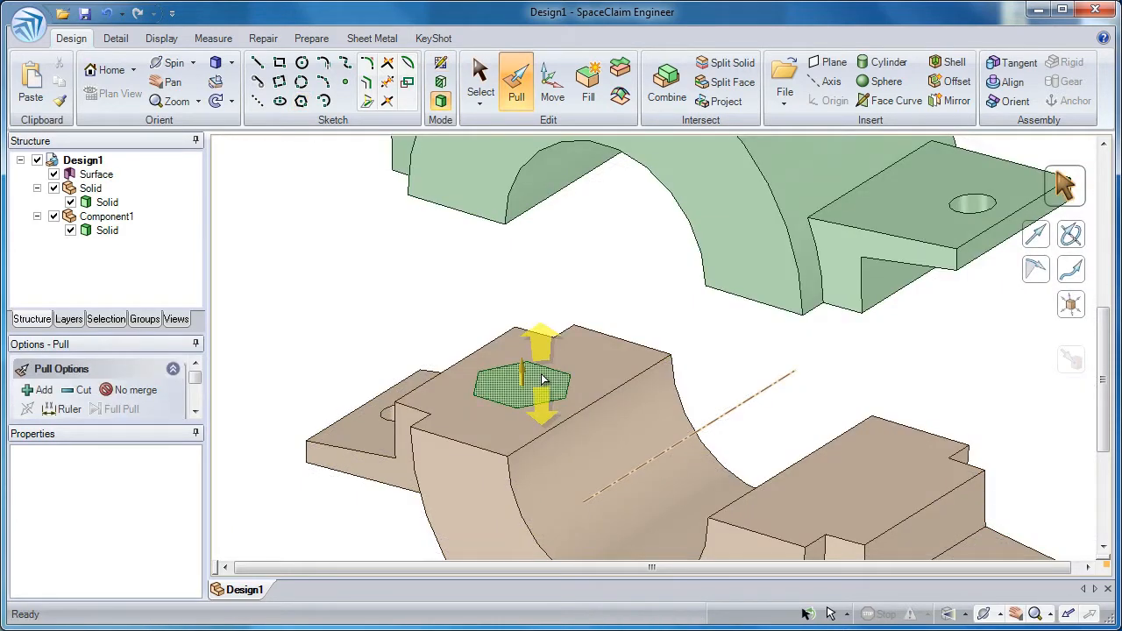
middle_drag(598, 277, 584, 267)
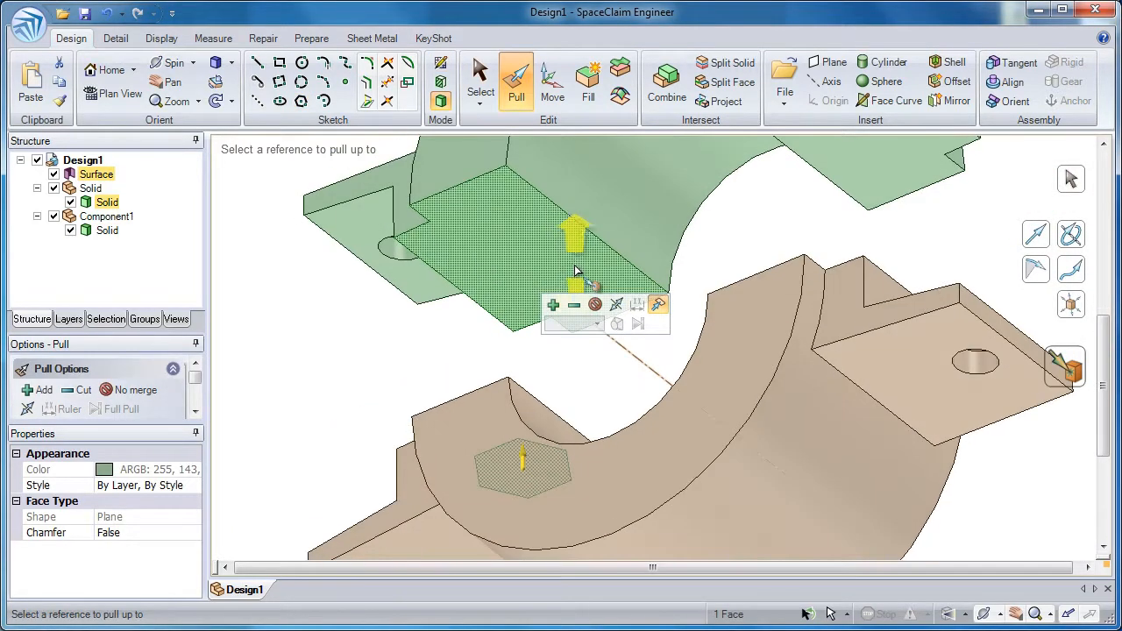
click(564, 264)
middle_drag(391, 267, 379, 331)
- Move the hexagonal post's solid to a new component and return to the home view
right_click(95, 174)
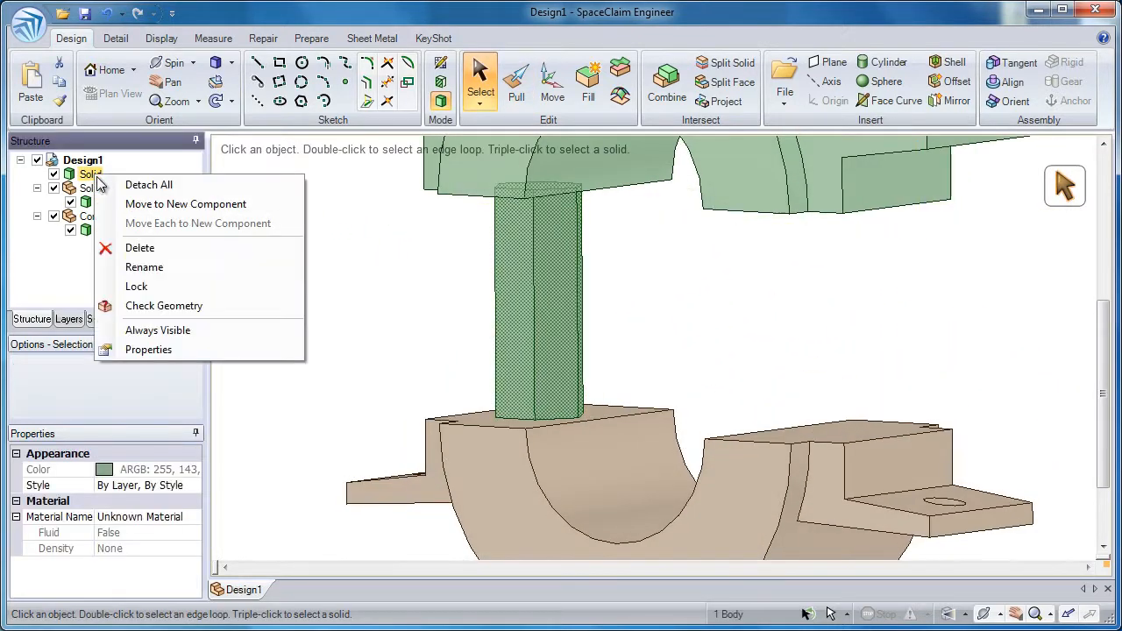
click(171, 205)
middle_drag(287, 249, 370, 278)
key(h)
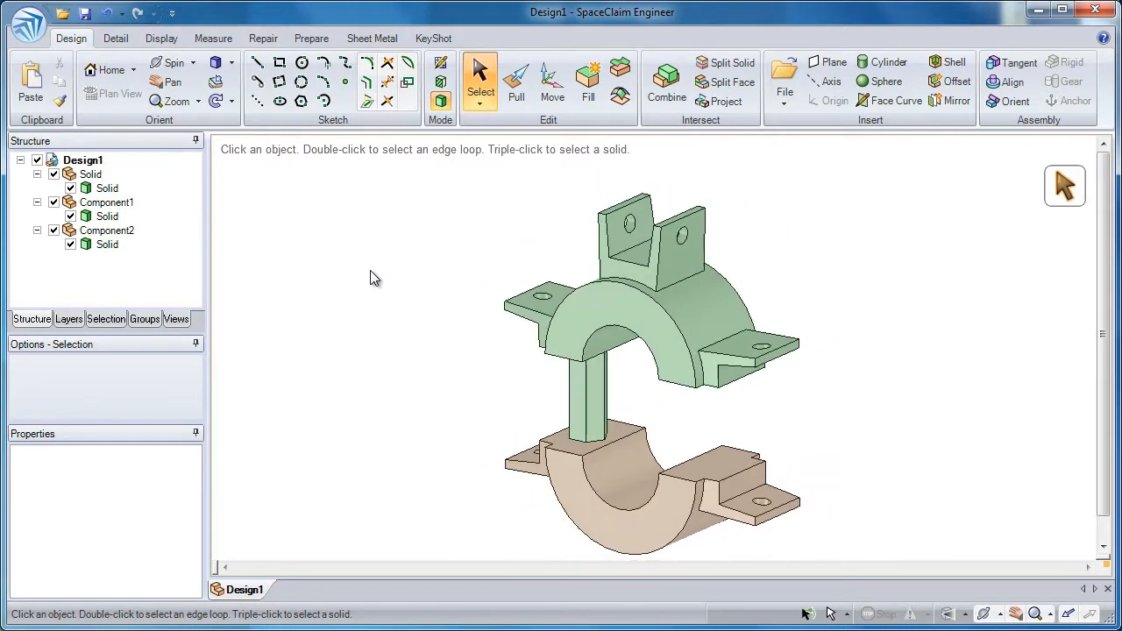
- Merge the two clamp halves and the hexagonal post into one solid with Combine, with Keep cutter turned off
click(659, 103)
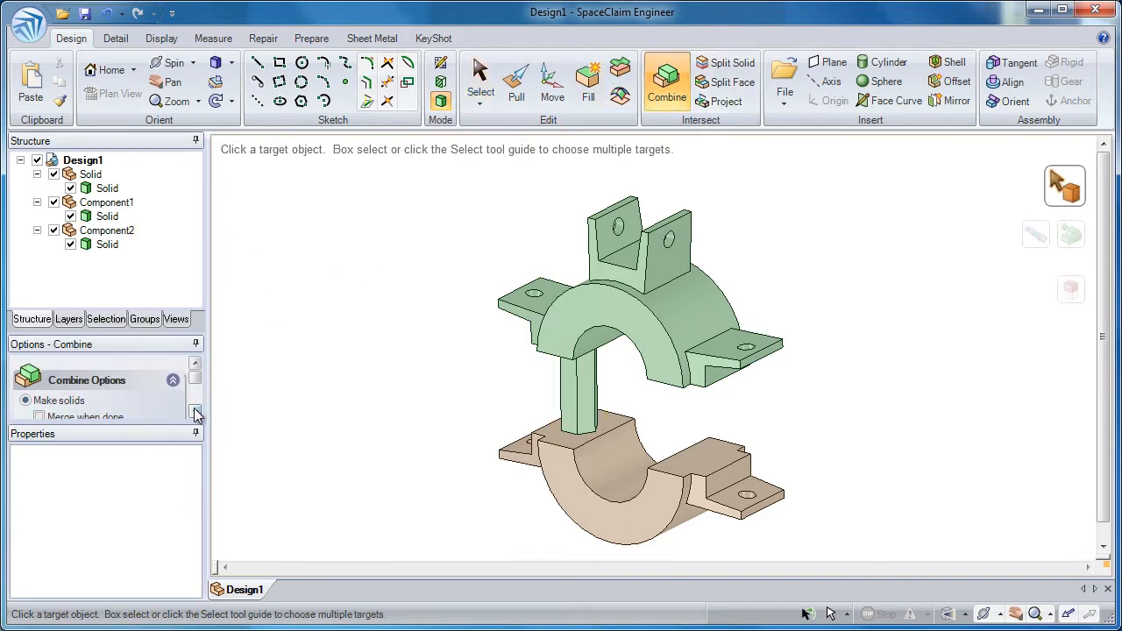
click(194, 411)
click(195, 411)
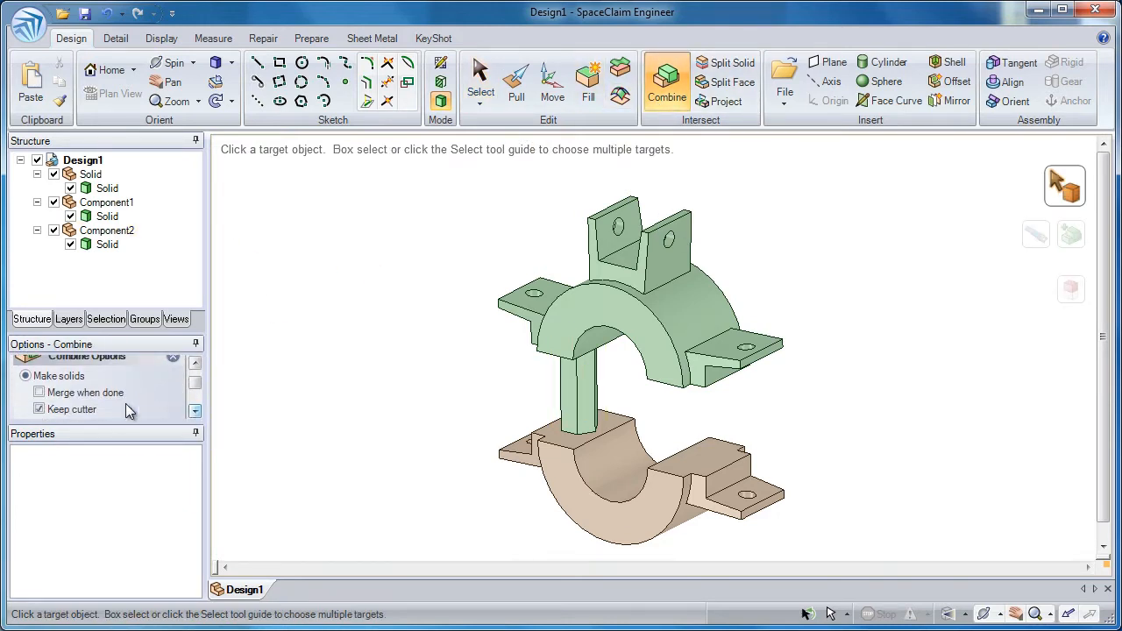
click(73, 410)
click(615, 510)
drag(776, 532, 505, 299)
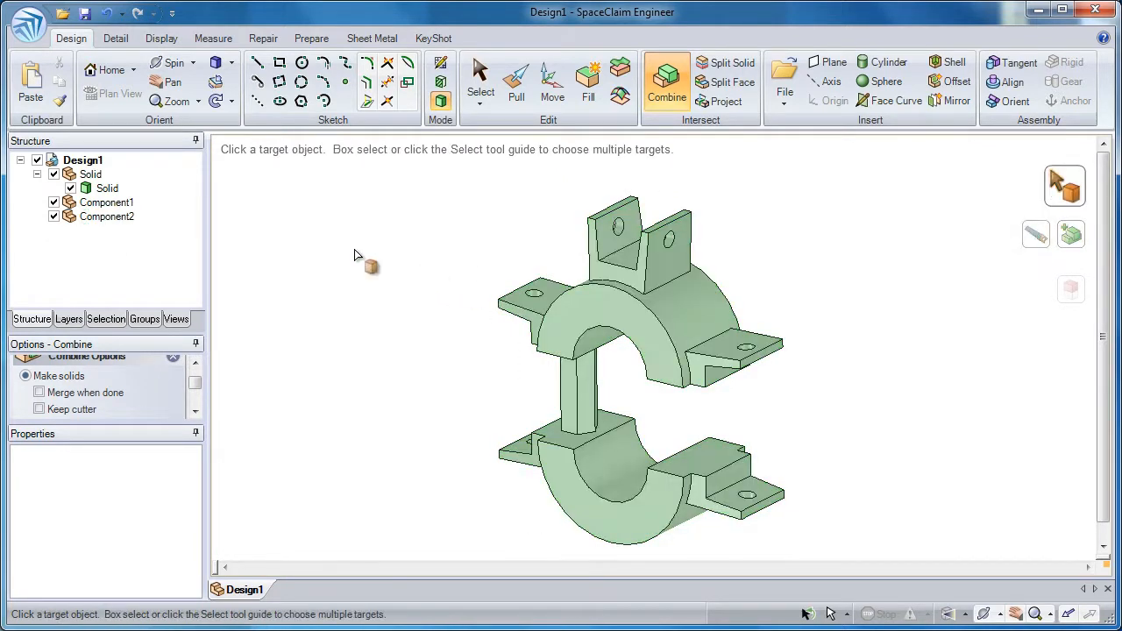
key(Escape)
- Delete the empty components from Design1 and clear the selection
right_click(75, 159)
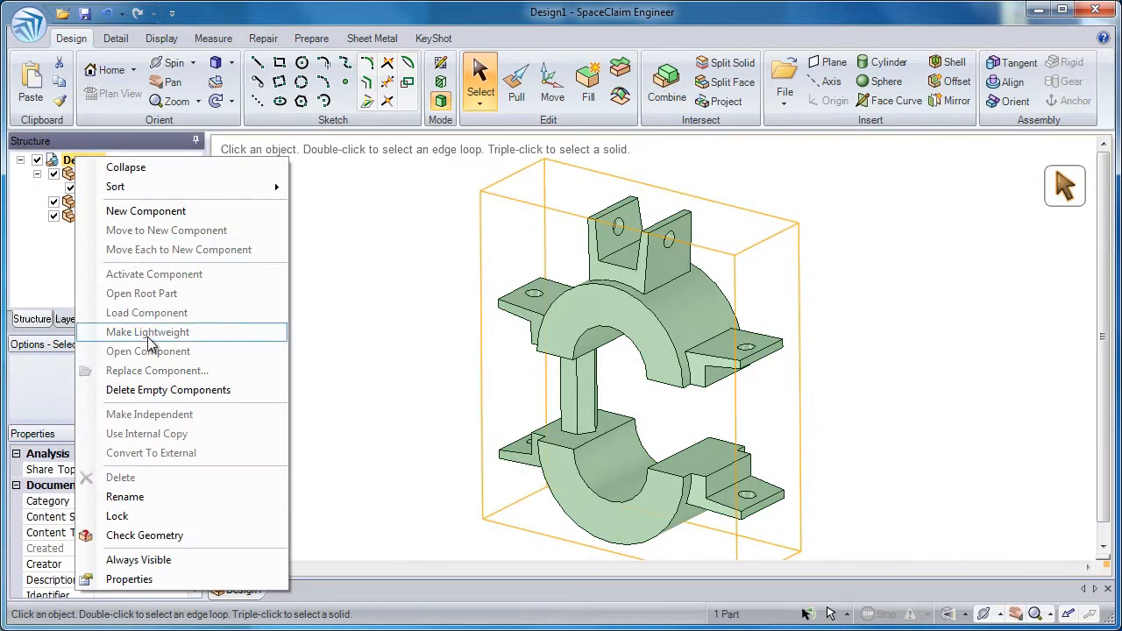
click(163, 390)
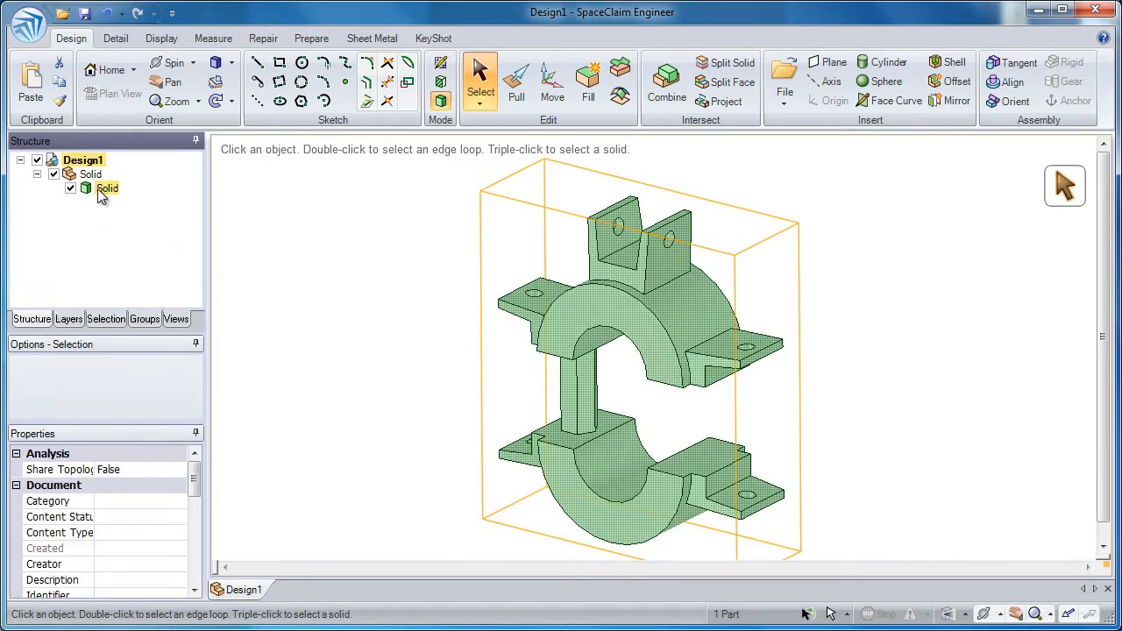
click(351, 272)
ctrl+middle_drag(382, 334, 376, 305)
- Create a new drawing sheet for the current design
click(28, 24)
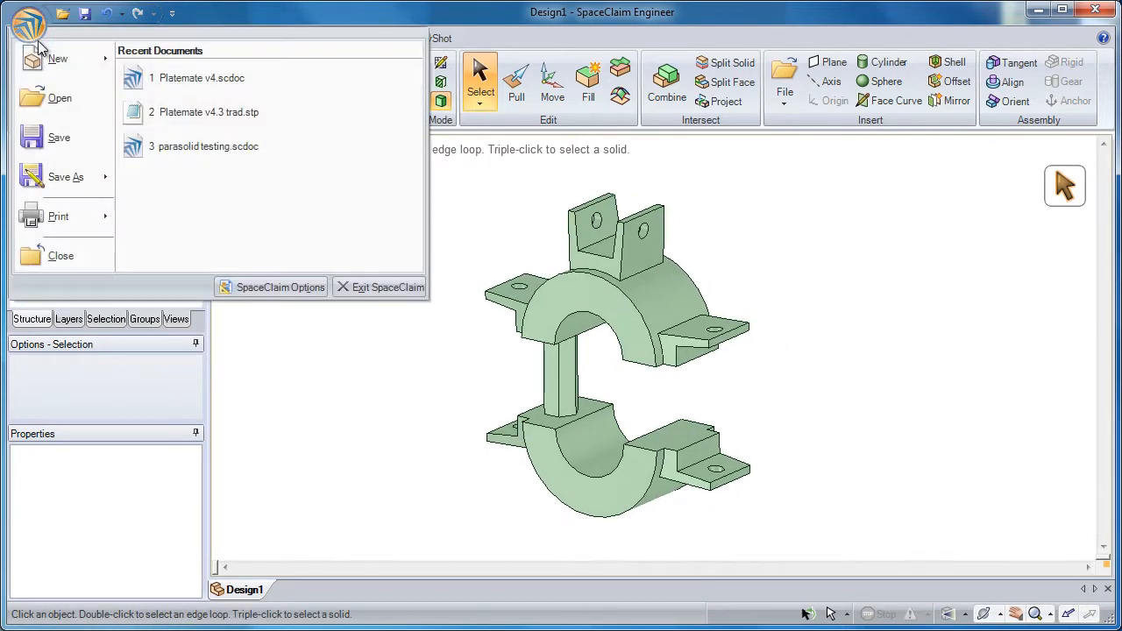
mouse_move(64, 61)
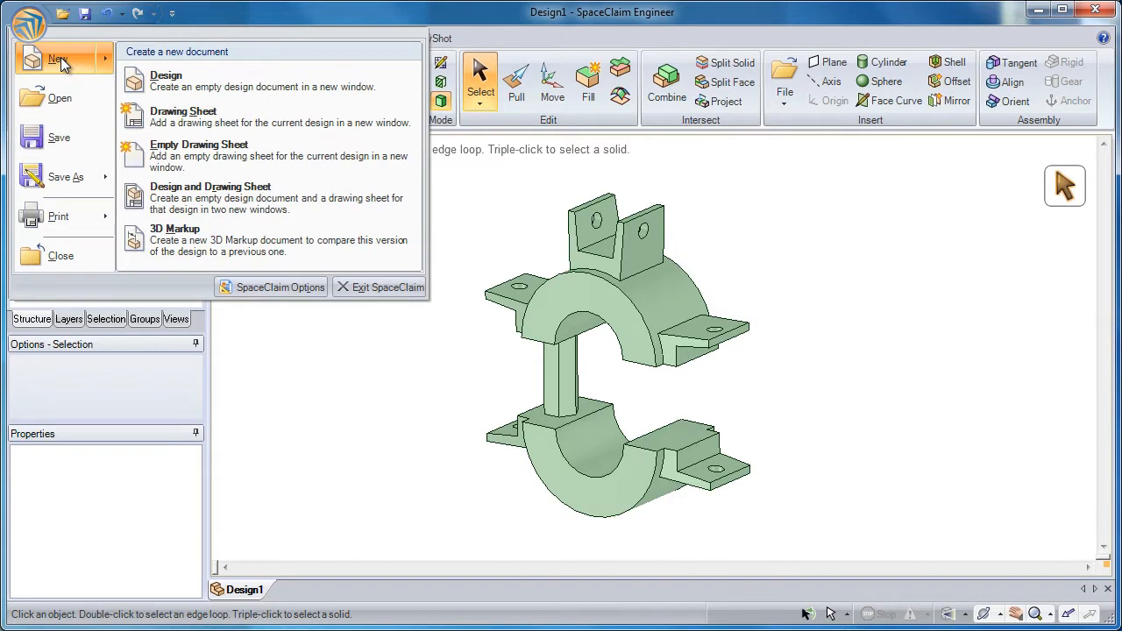
click(211, 132)
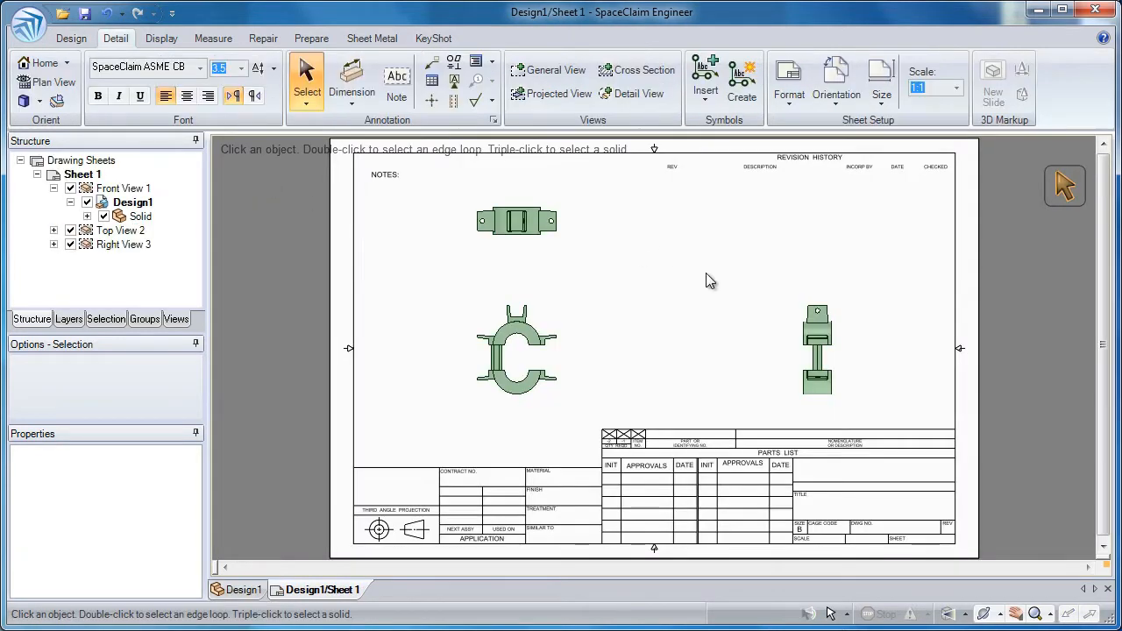
- Add an isometric general view above the right view, and move the right view closer to the front view
click(585, 78)
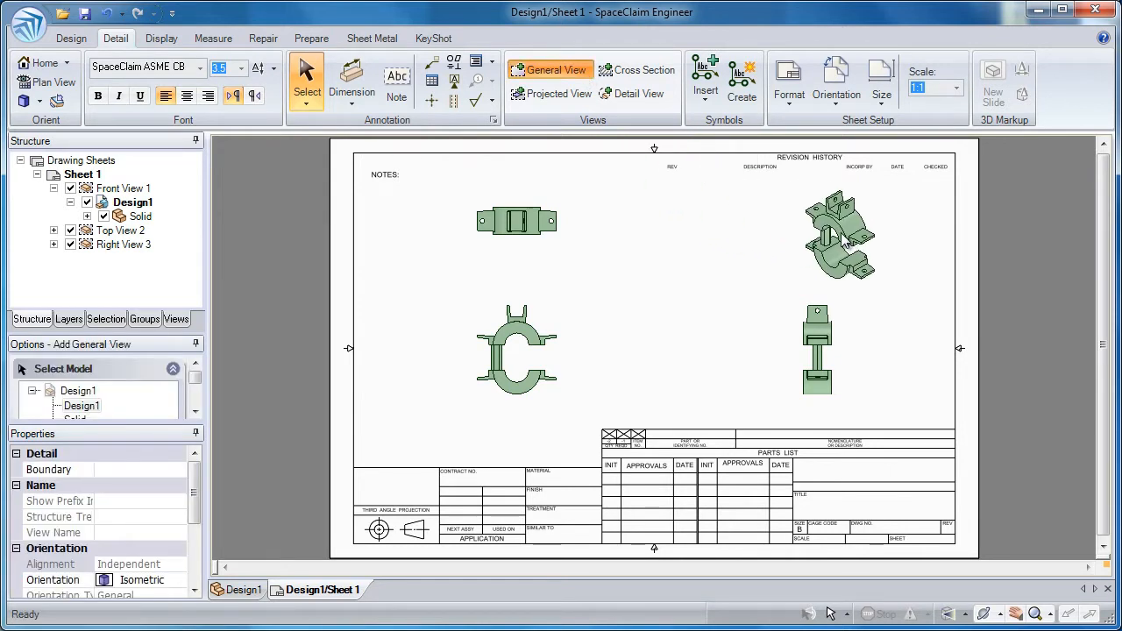
click(846, 236)
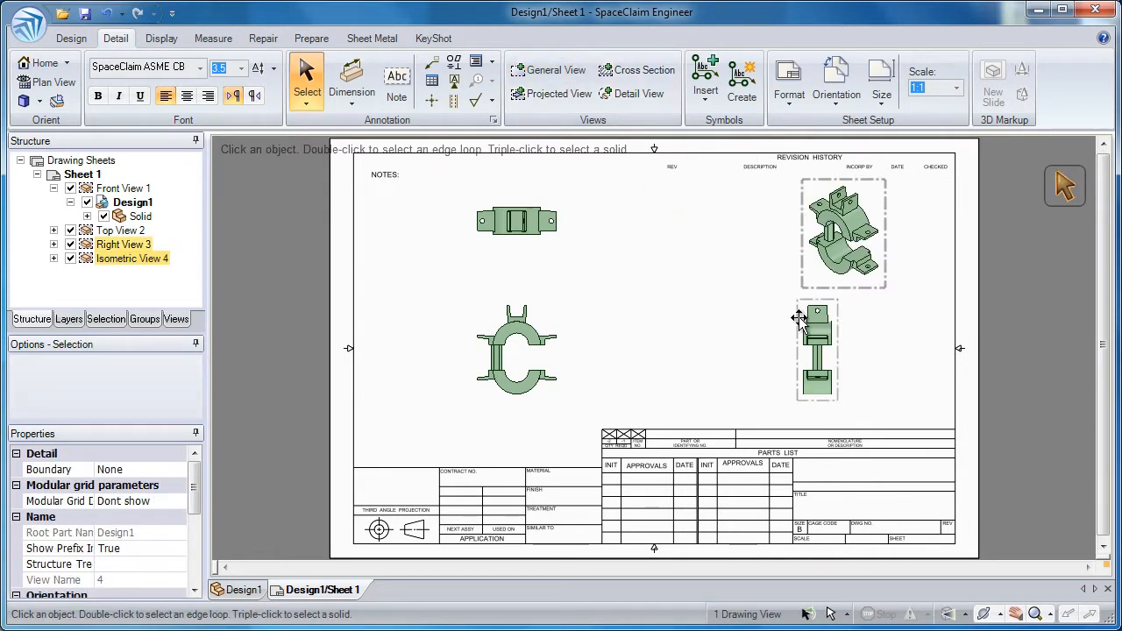
drag(798, 317, 694, 316)
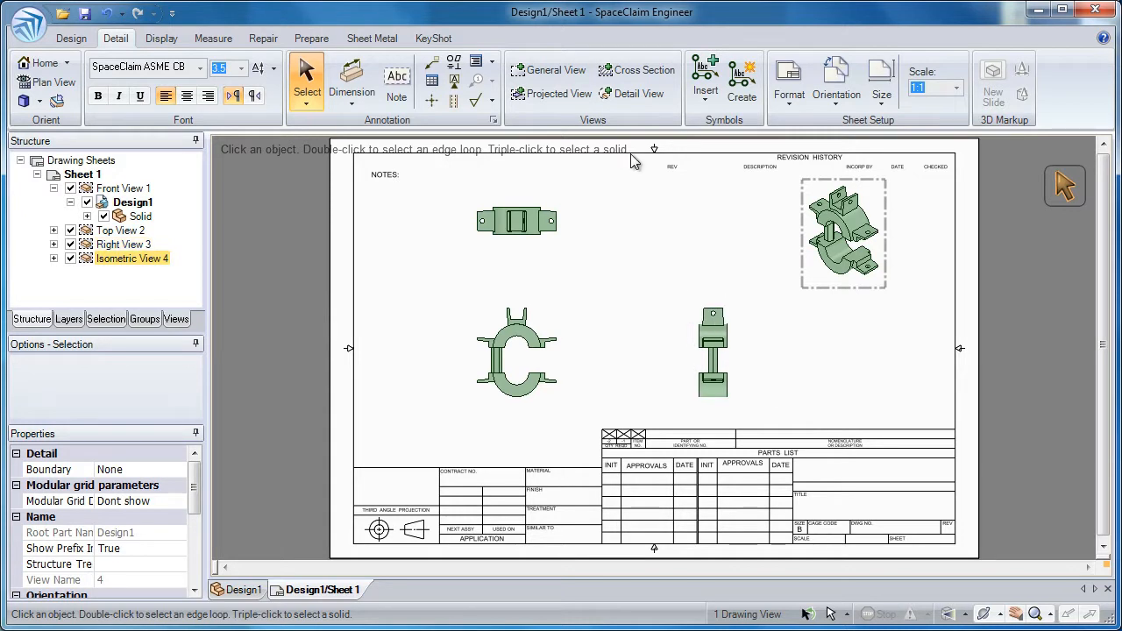
click(665, 213)
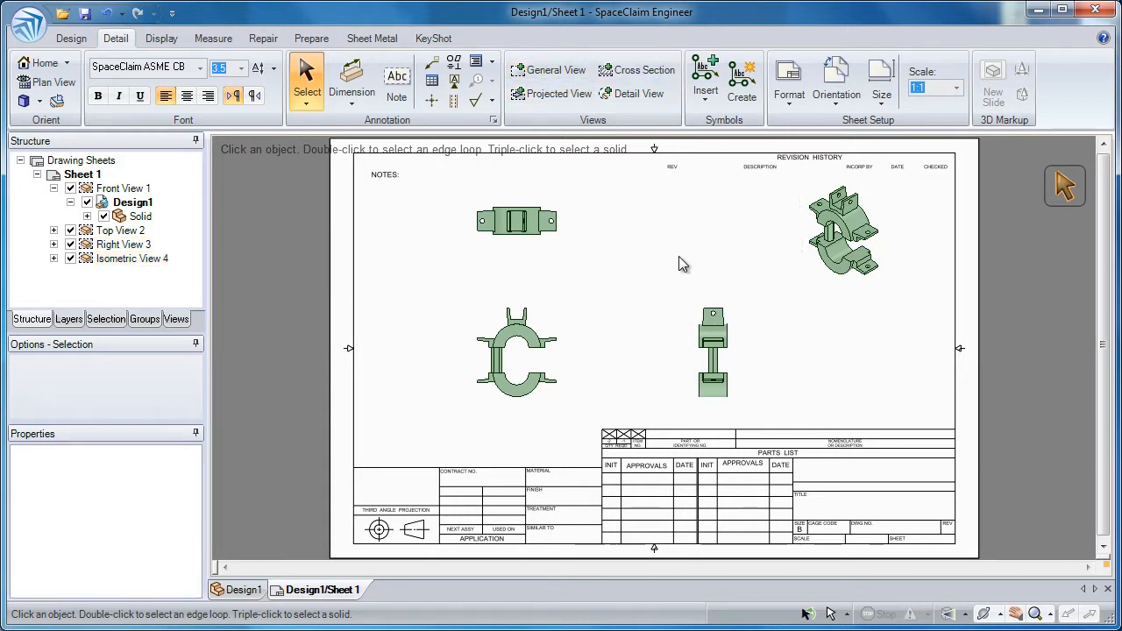
- Dimension the radius of the upper half's inner arc in the front view, placing the text outside the ring
ctrl+scroll(666, 263, up, 2)
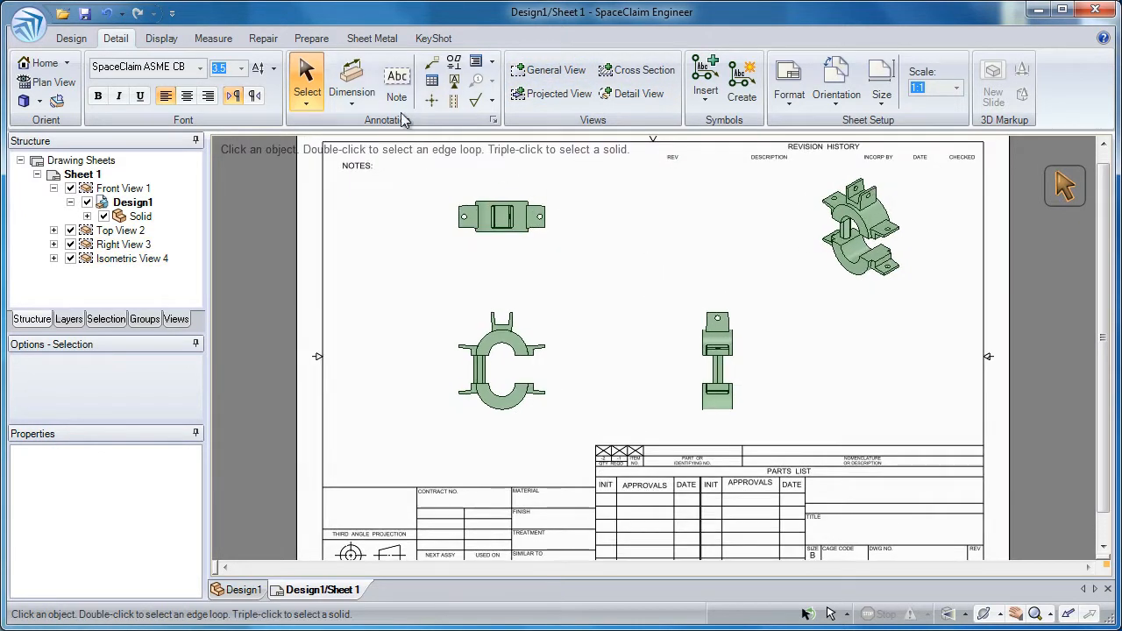
click(351, 83)
ctrl+scroll(501, 358, up, 2)
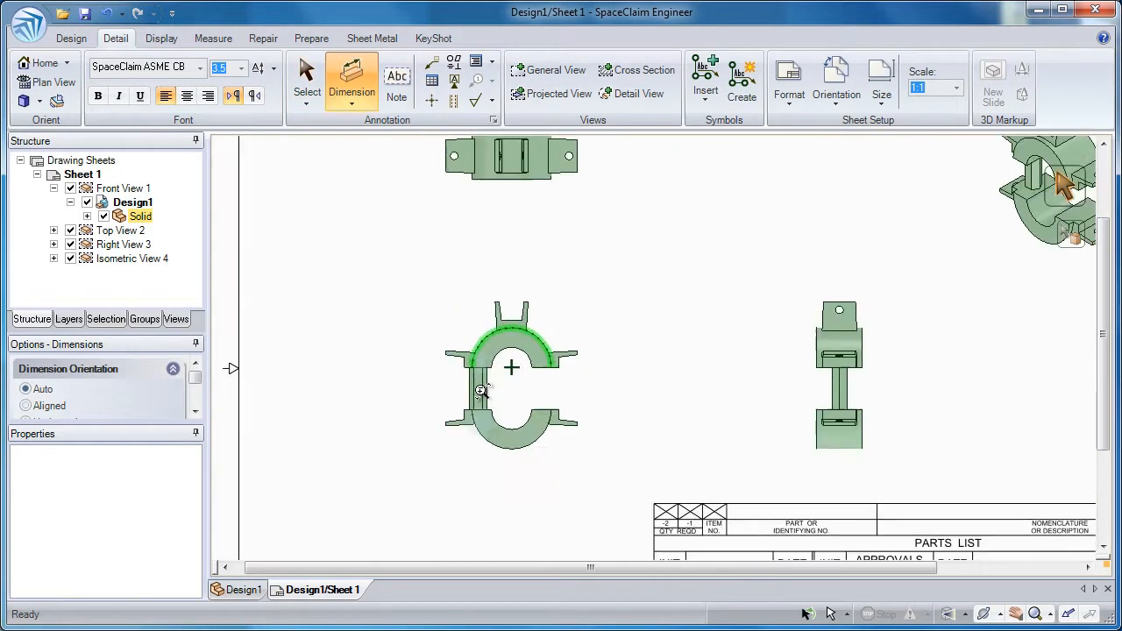
ctrl+scroll(482, 395, down, 1)
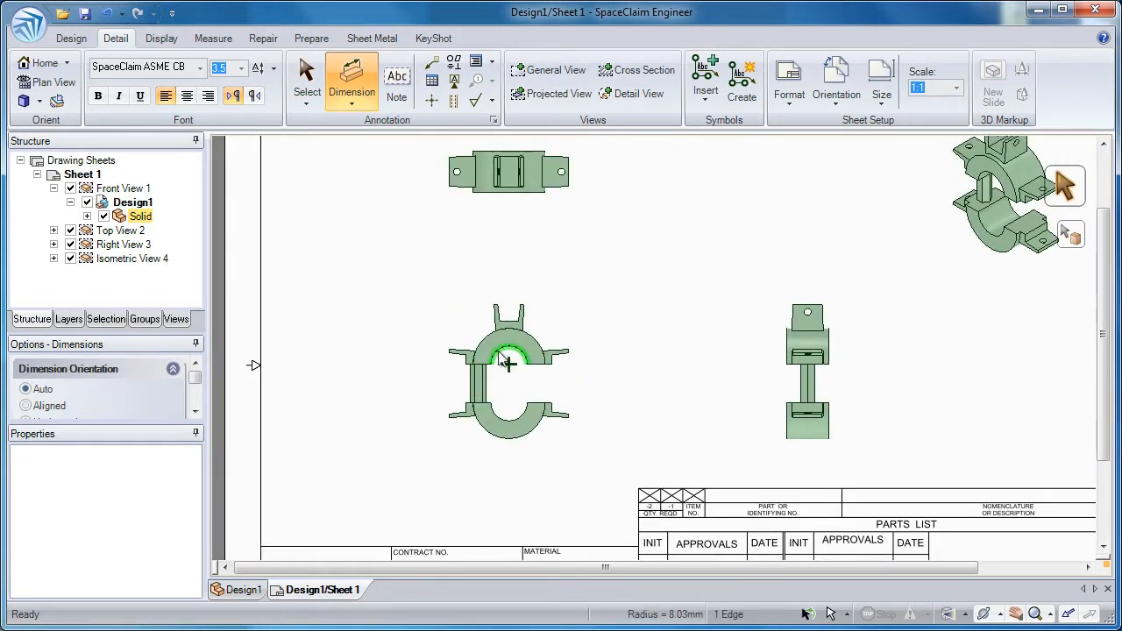
click(470, 331)
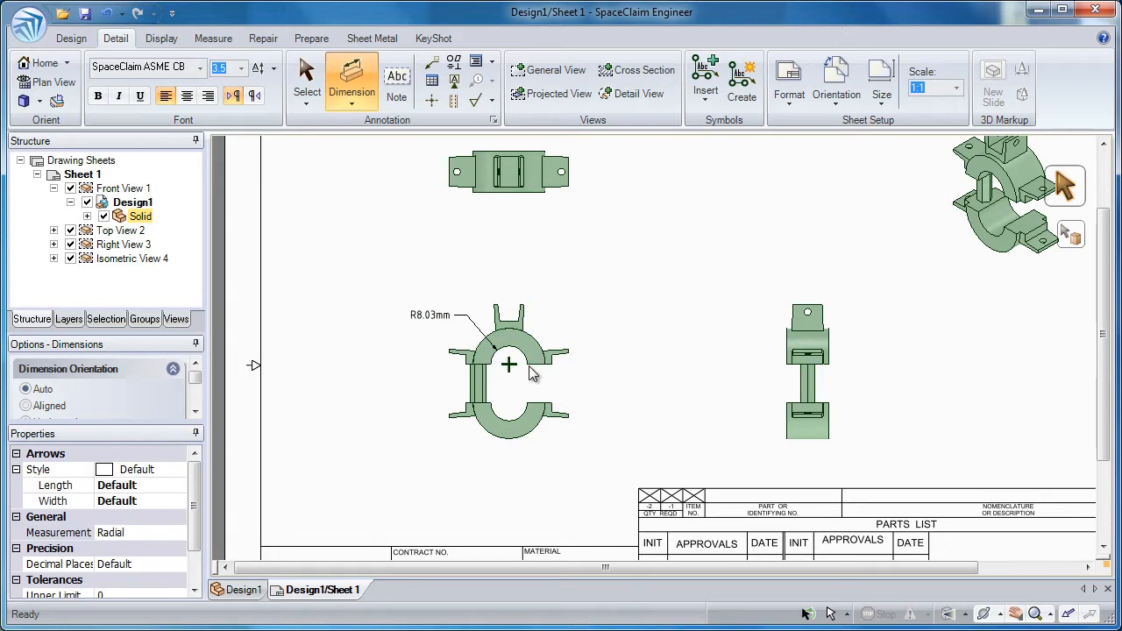
- Dimension the vertical gap between the facing ends of the two halves on the front view's open side
click(536, 370)
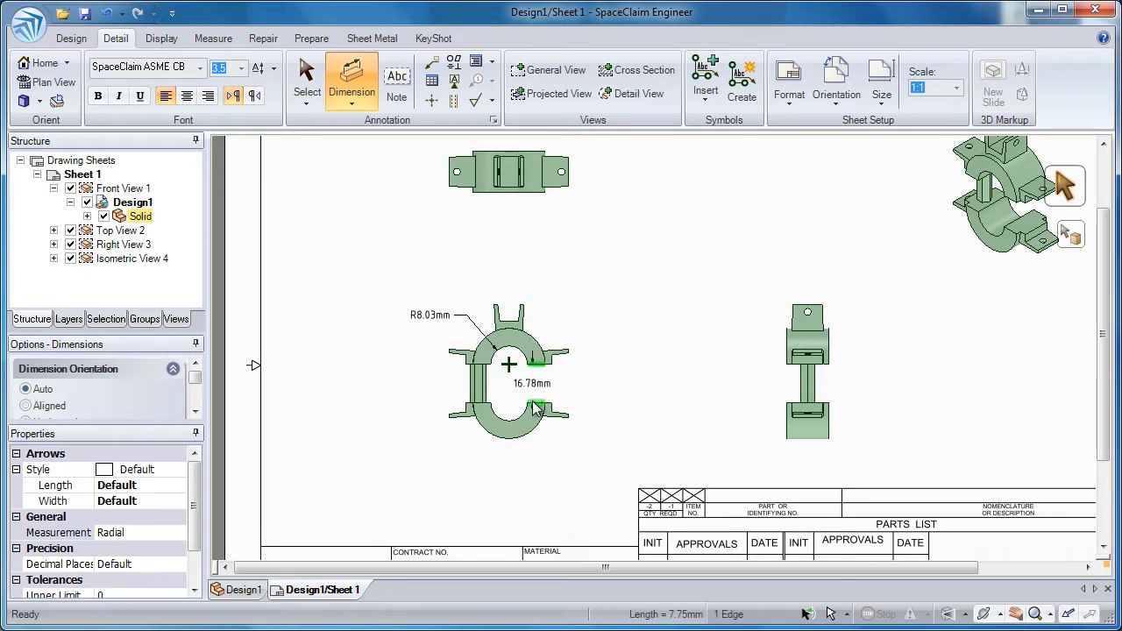
click(538, 369)
click(584, 392)
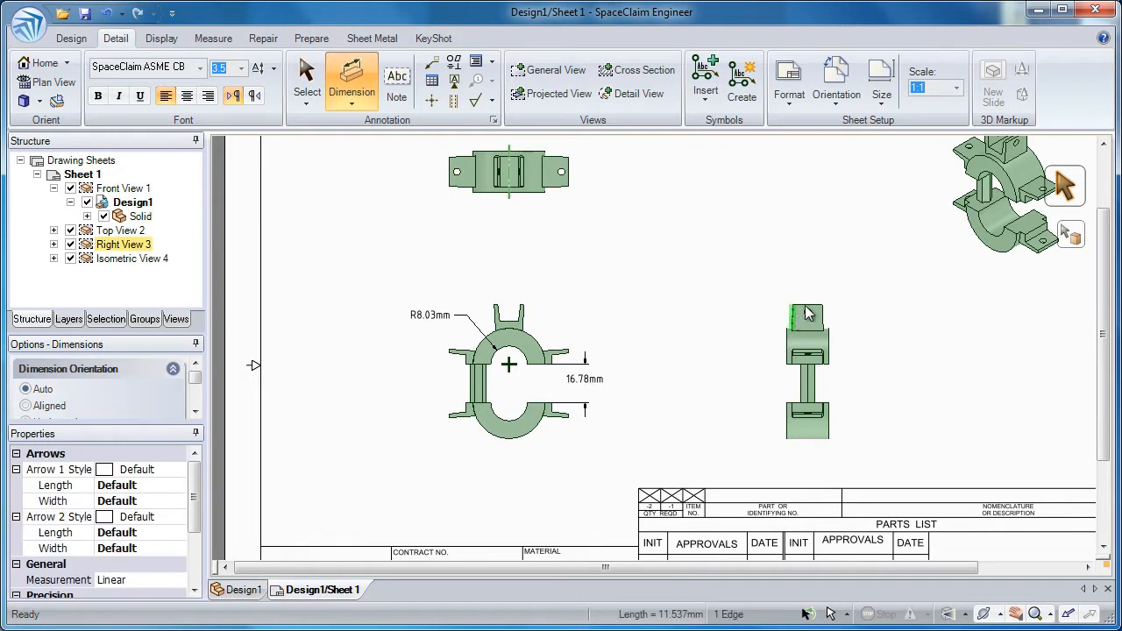
- Dimension the angle between the upper tab's slanted side edge and its end edge in the right view, placing the text above the tab
click(807, 313)
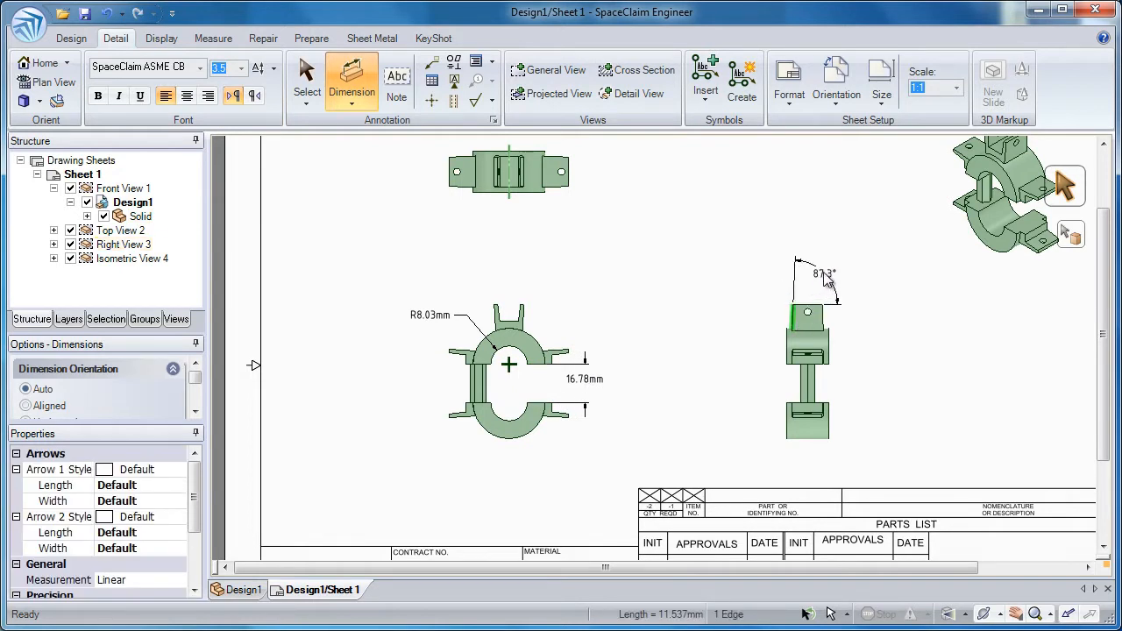
click(825, 277)
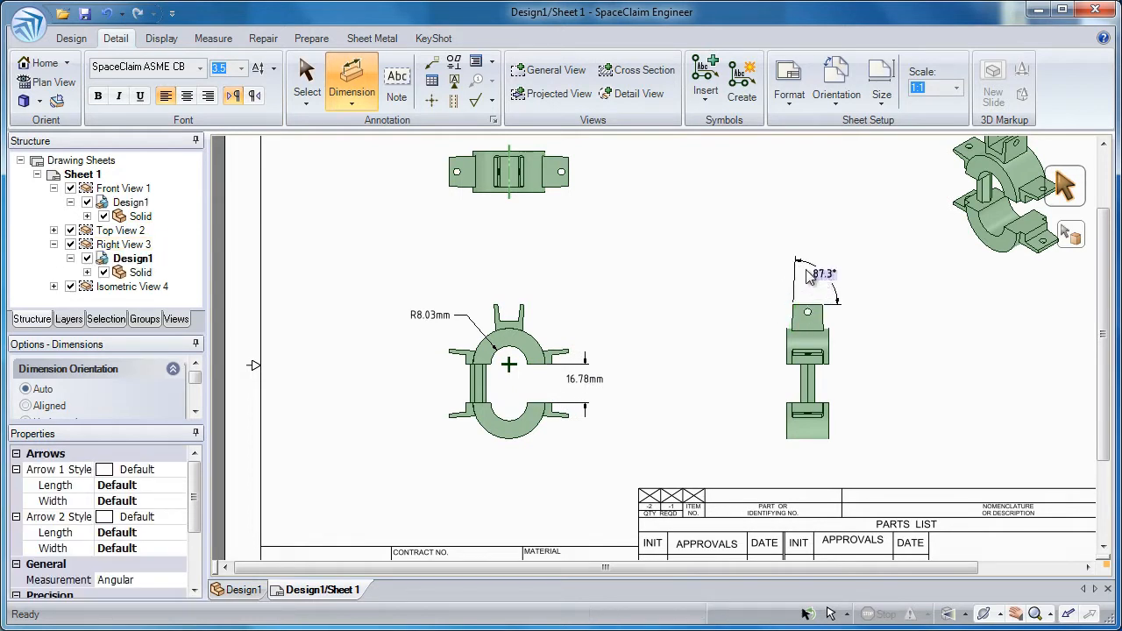
- Turn the front view into a total cross-section, placing the section plane through the upper tab's hole in the right view
click(616, 70)
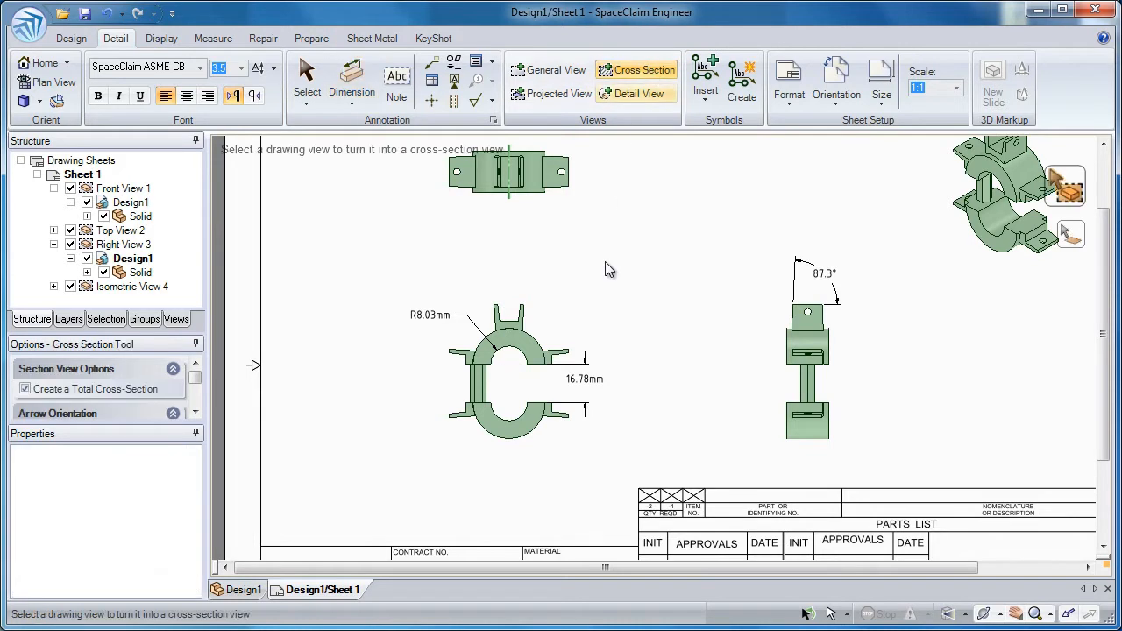
click(547, 327)
click(811, 322)
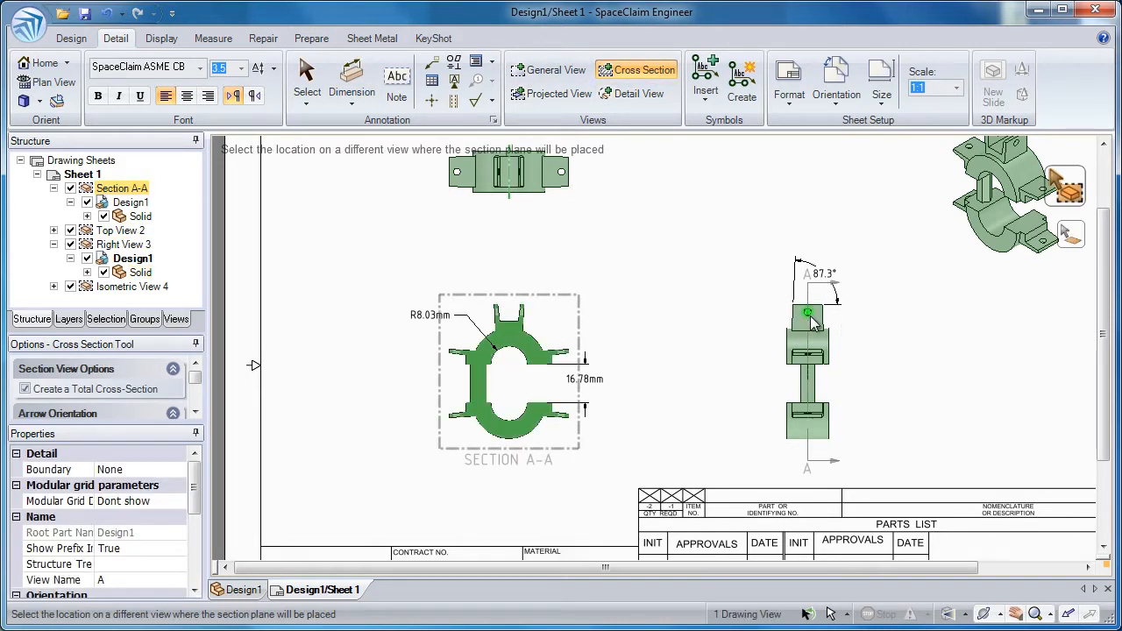
- Create a 2:1 detail view of the upper half's tab beside the open gap, placing it between the section and right views
click(638, 94)
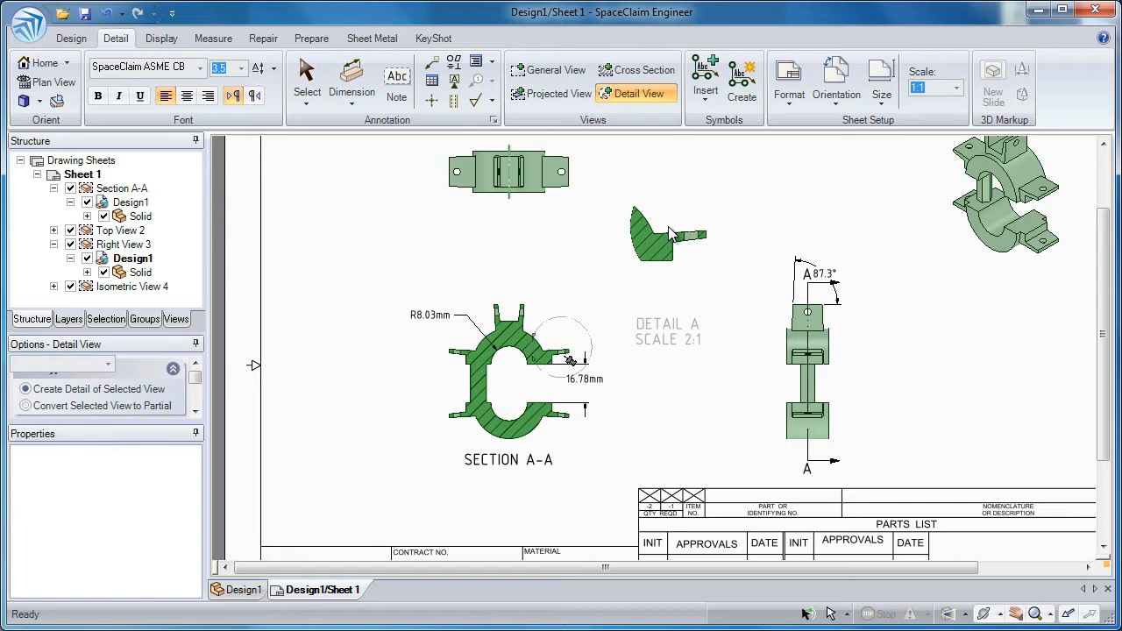
click(671, 232)
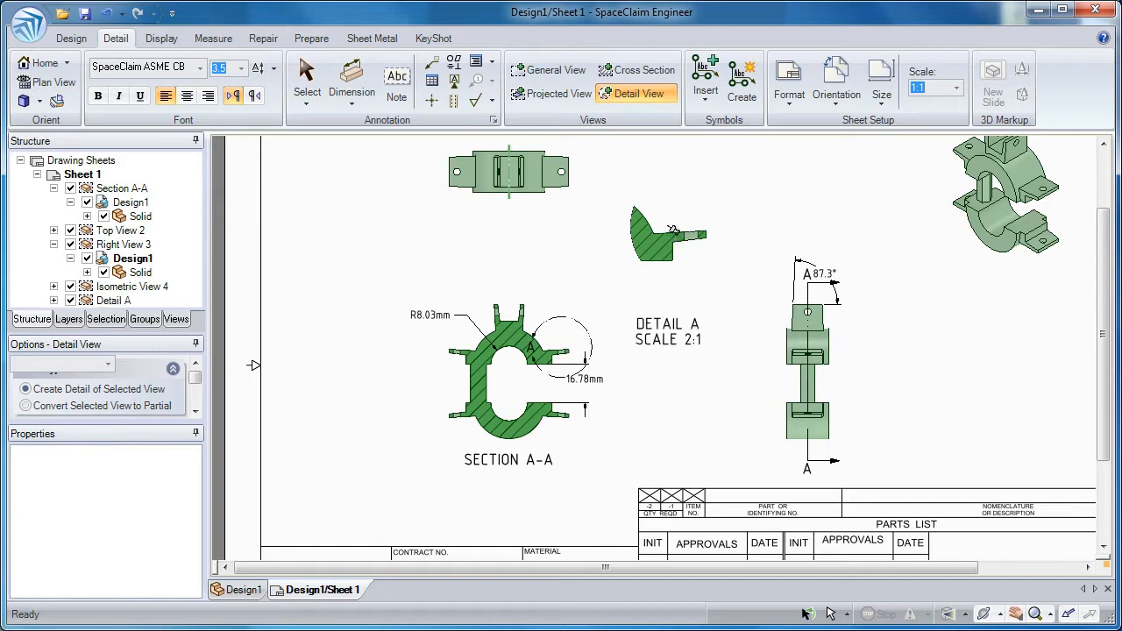
key(Escape)
click(741, 212)
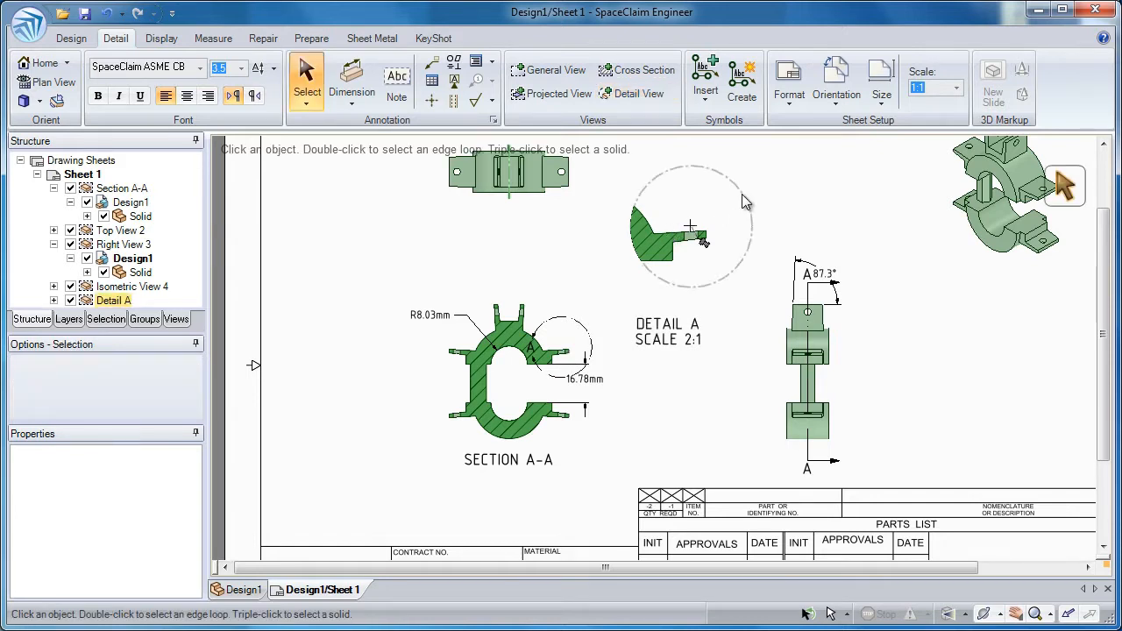
- Pull the upper half's inner cylindrical face in the section view inward to a radius of about 5.83 mm
key(p)
click(524, 358)
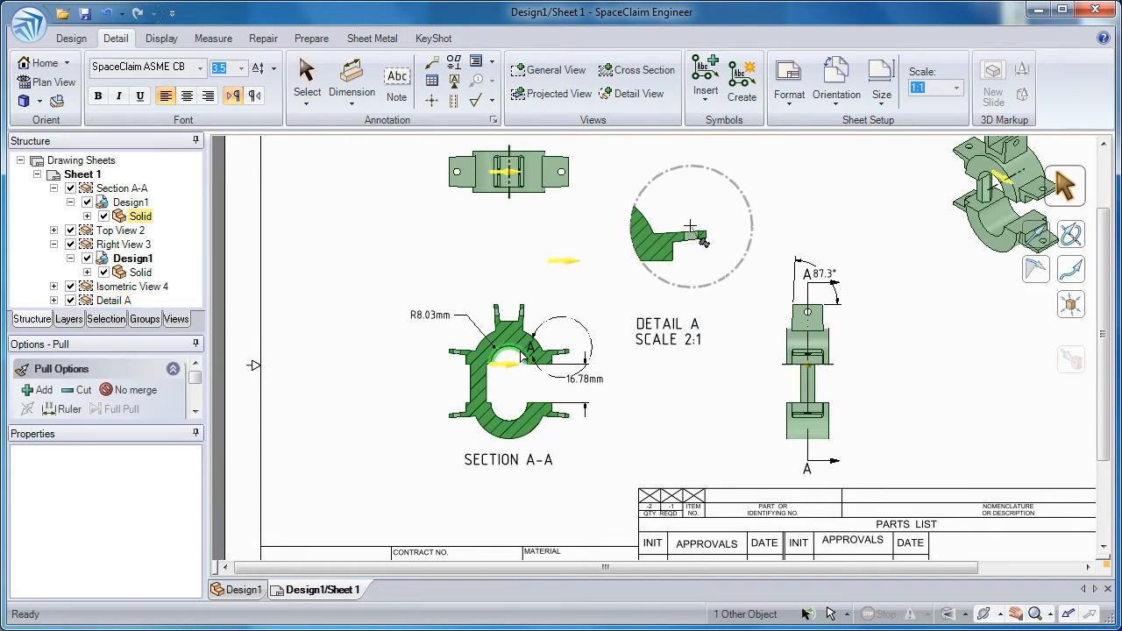
click(521, 353)
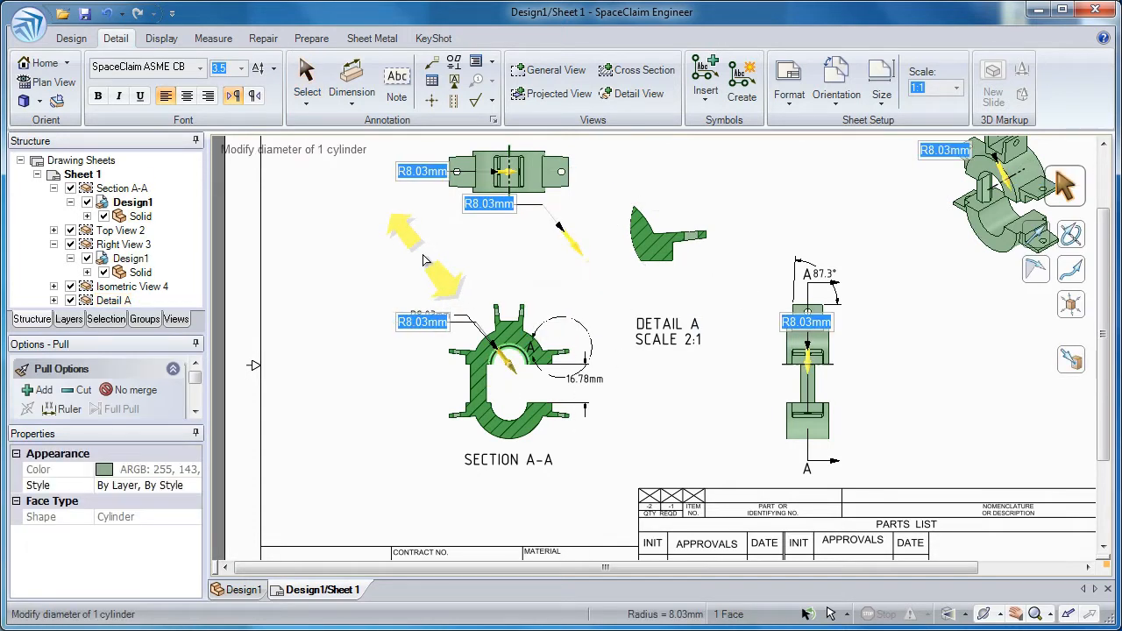
drag(422, 256, 428, 276)
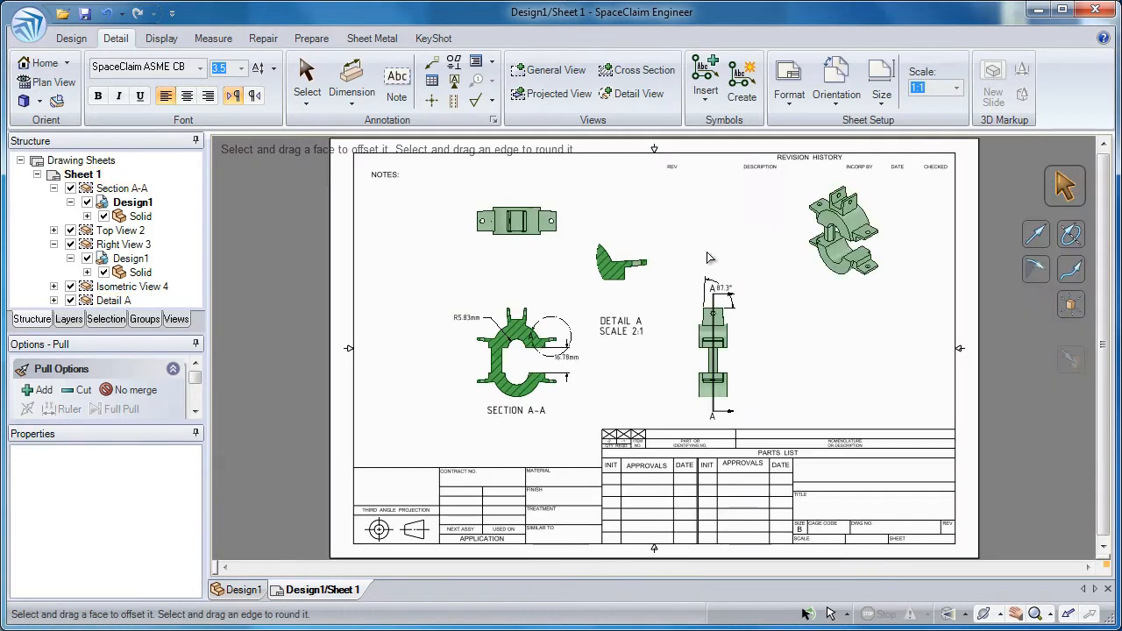
middle_drag(706, 250, 708, 252)
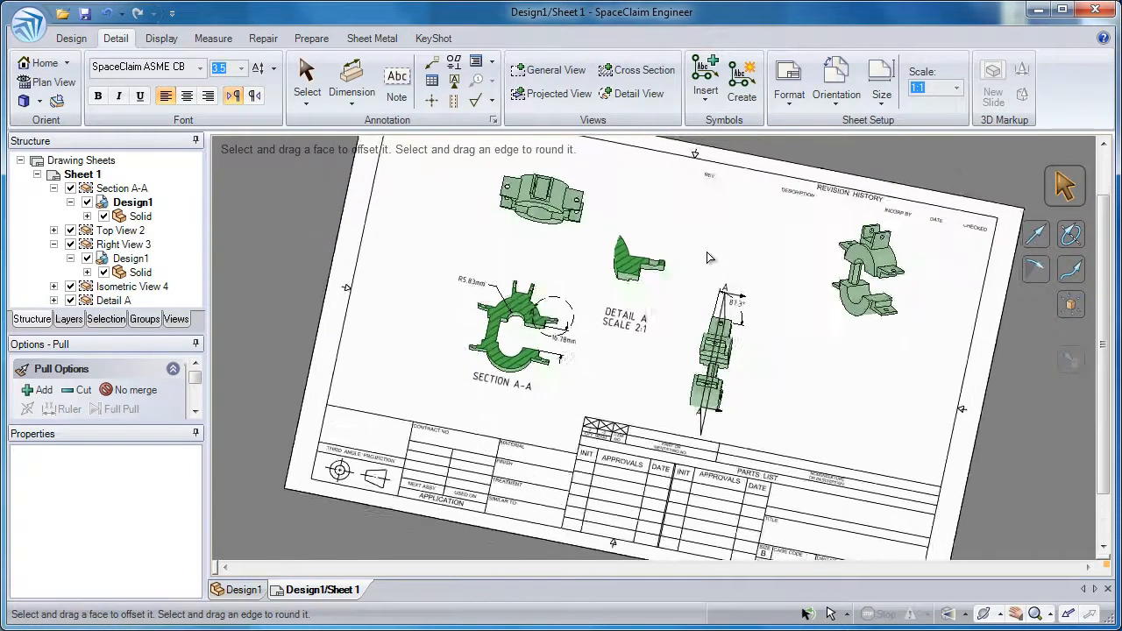